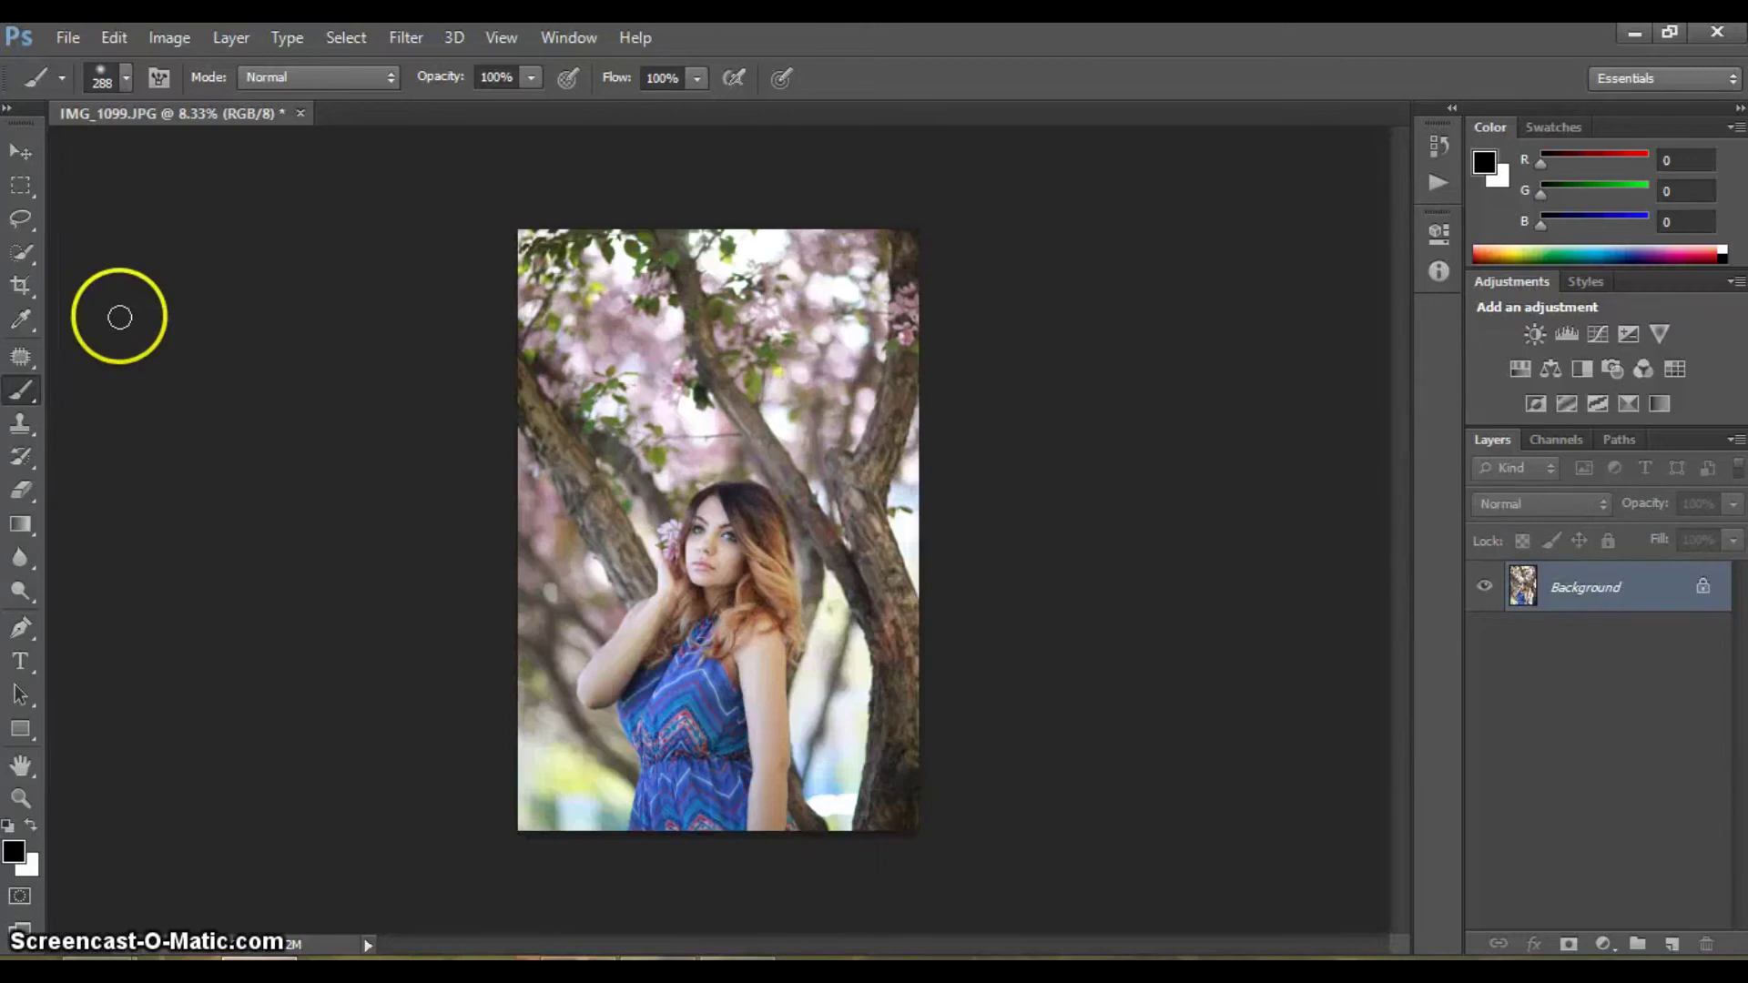
# Extend the portrait onto a larger 1x1 square white canvas with the Crop tool
pyautogui.click(20, 285)
pyautogui.moveTo(722, 768); pyautogui.dragTo(719, 830)
pyautogui.moveTo(719, 228); pyautogui.dragTo(722, 161)
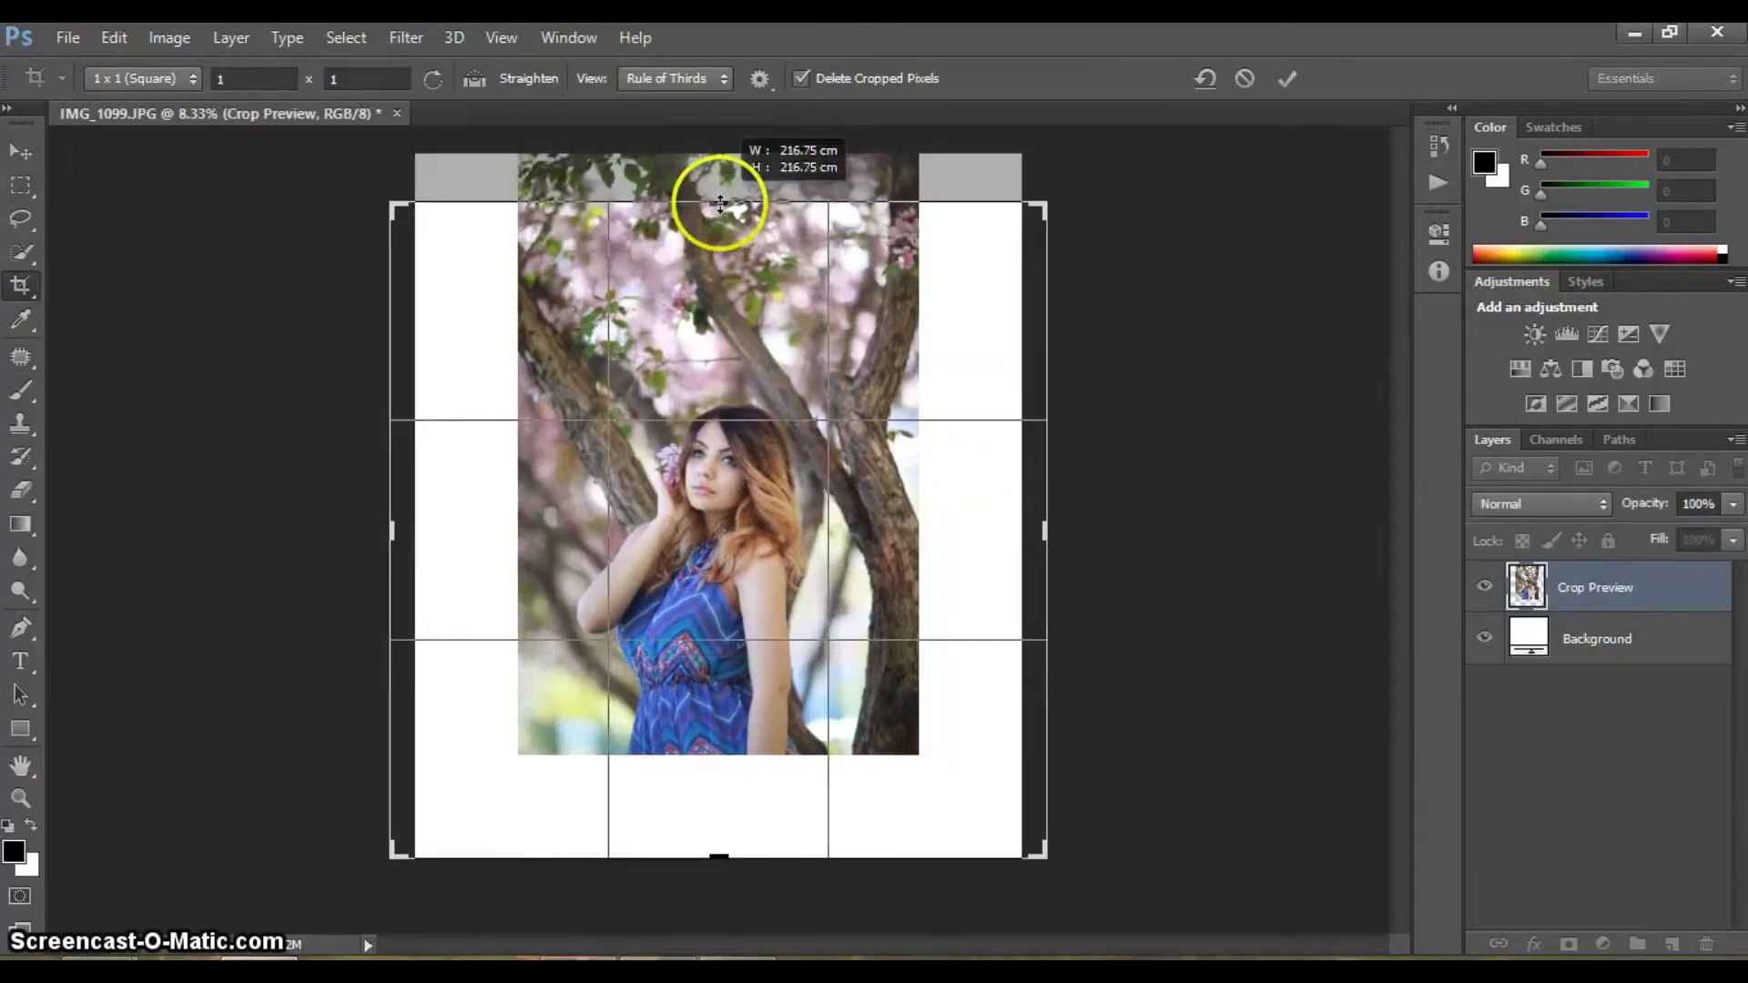
pyautogui.rightClick(724, 410)
pyautogui.click(783, 897)
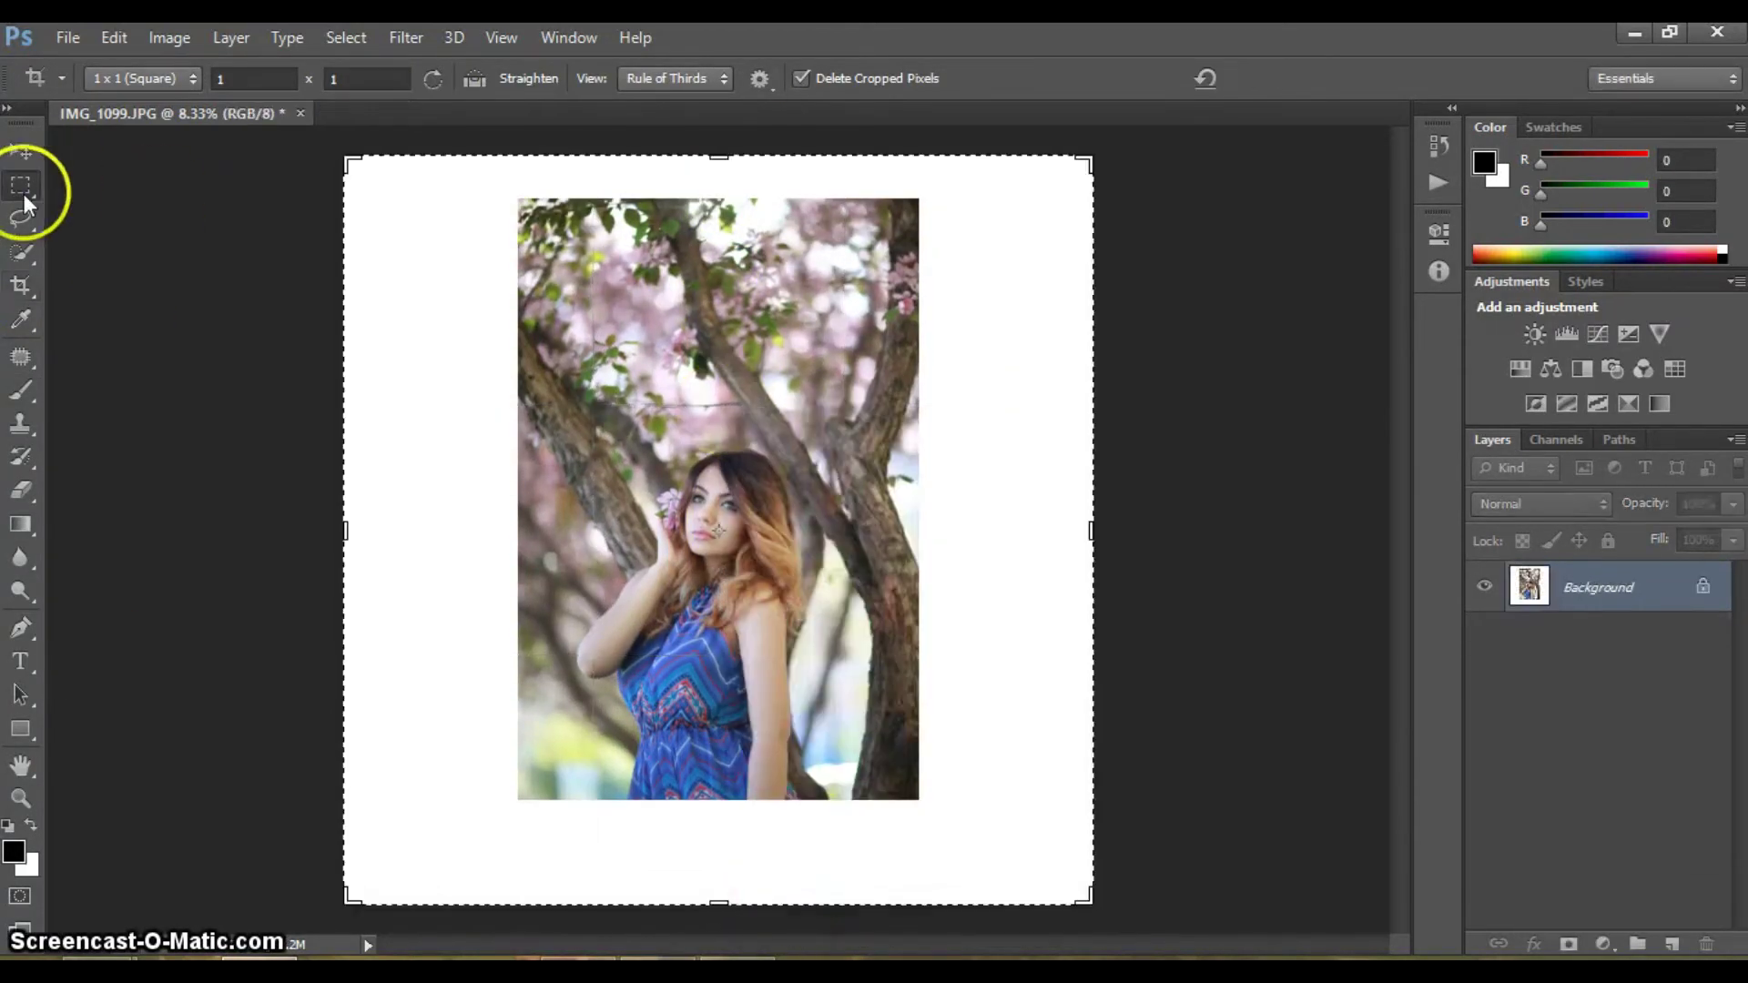
pyautogui.click(20, 186)
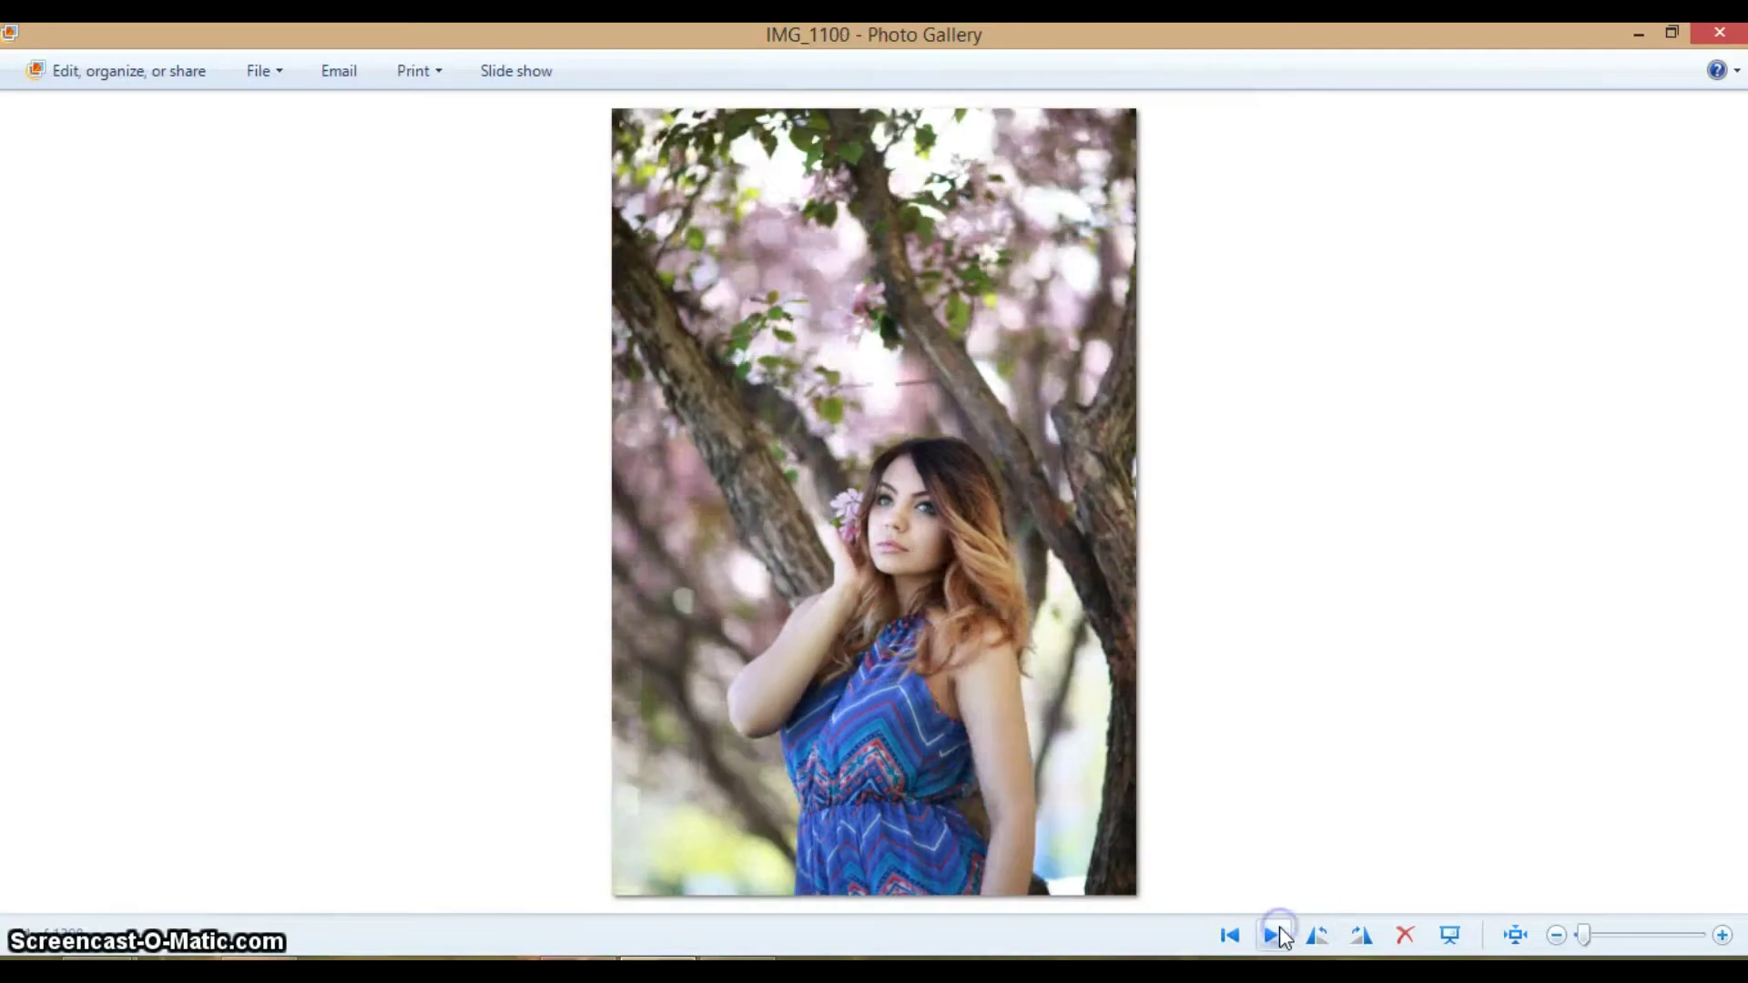
# Open IMG_1102 from Photo Gallery in Photoshop
pyautogui.click(1273, 935)
pyautogui.rightClick(807, 339)
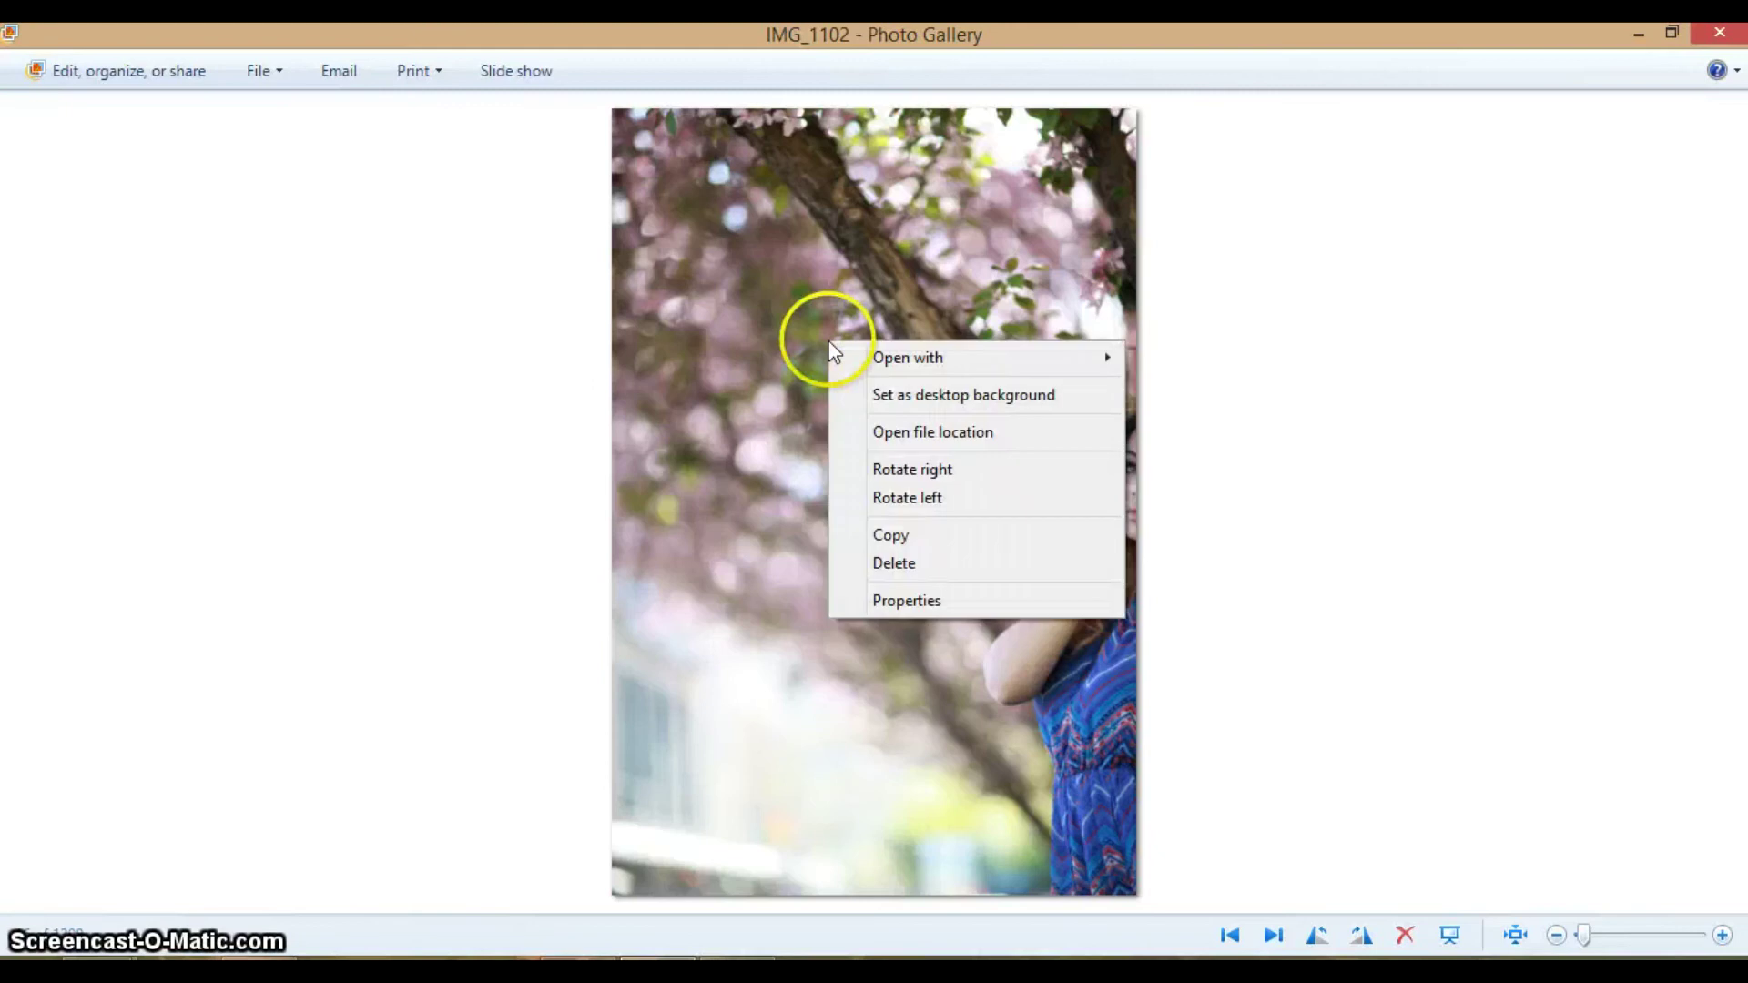
pyautogui.click(1207, 439)
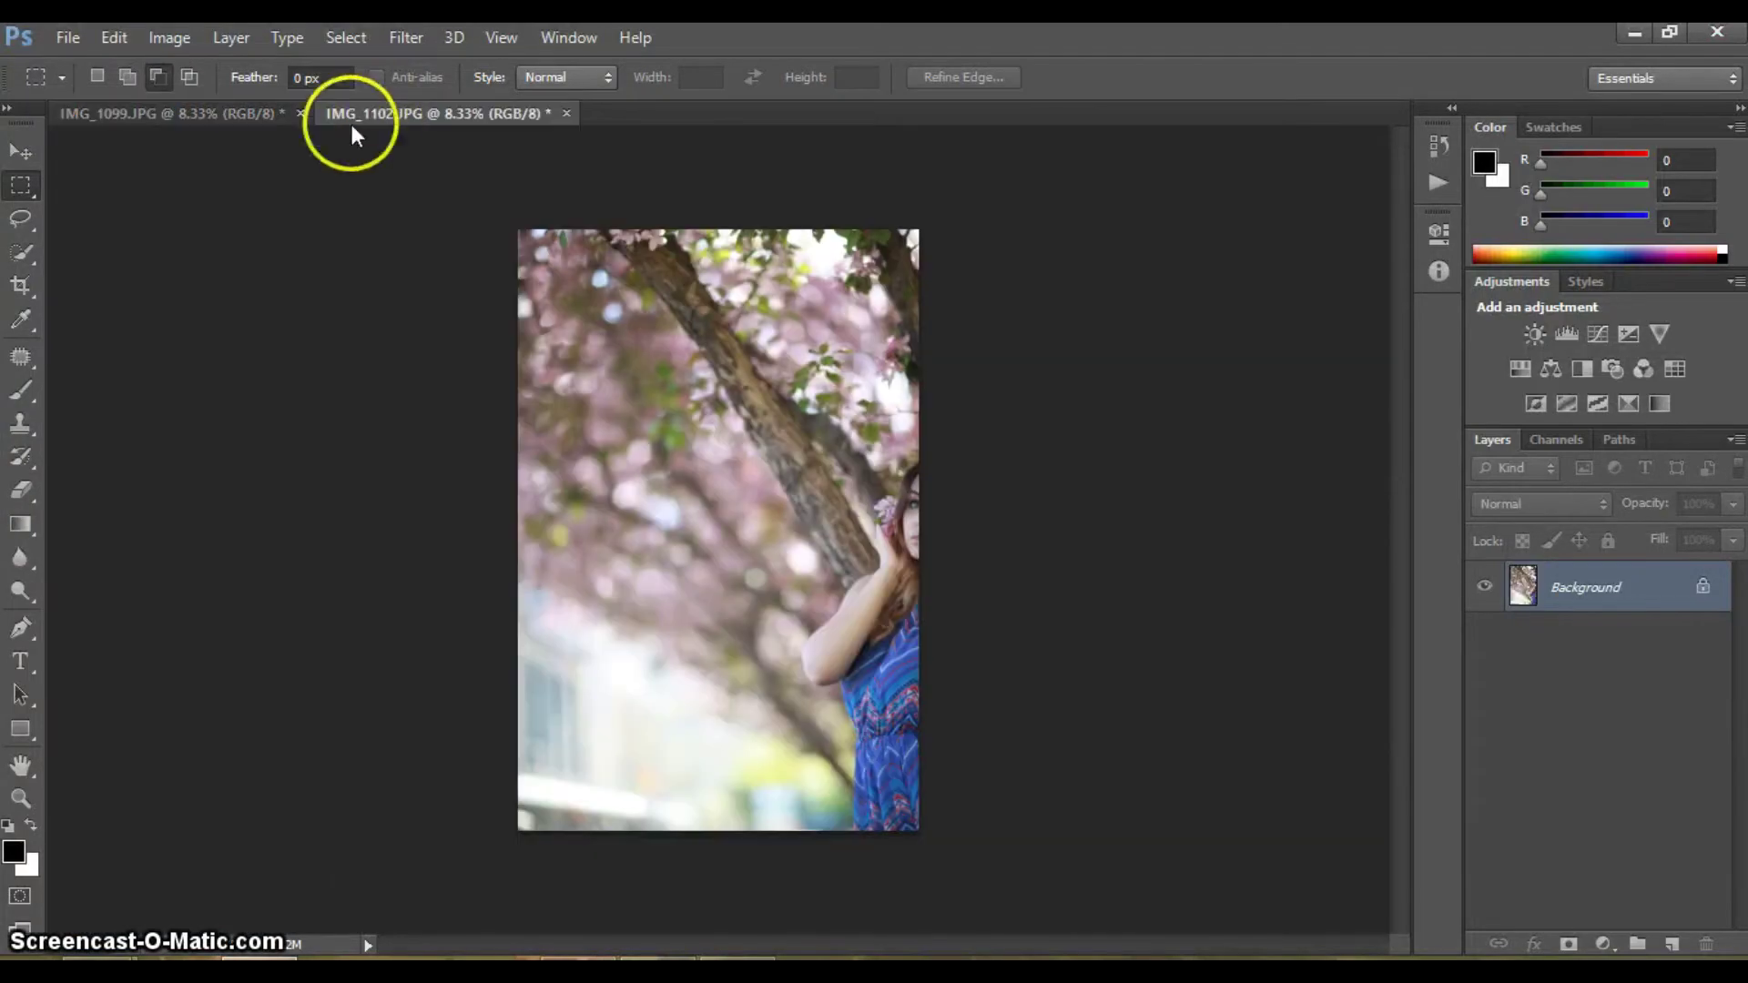
# Duplicate IMG_1102's Background layer into the IMG_1099 document
pyautogui.rightClick(669, 371)
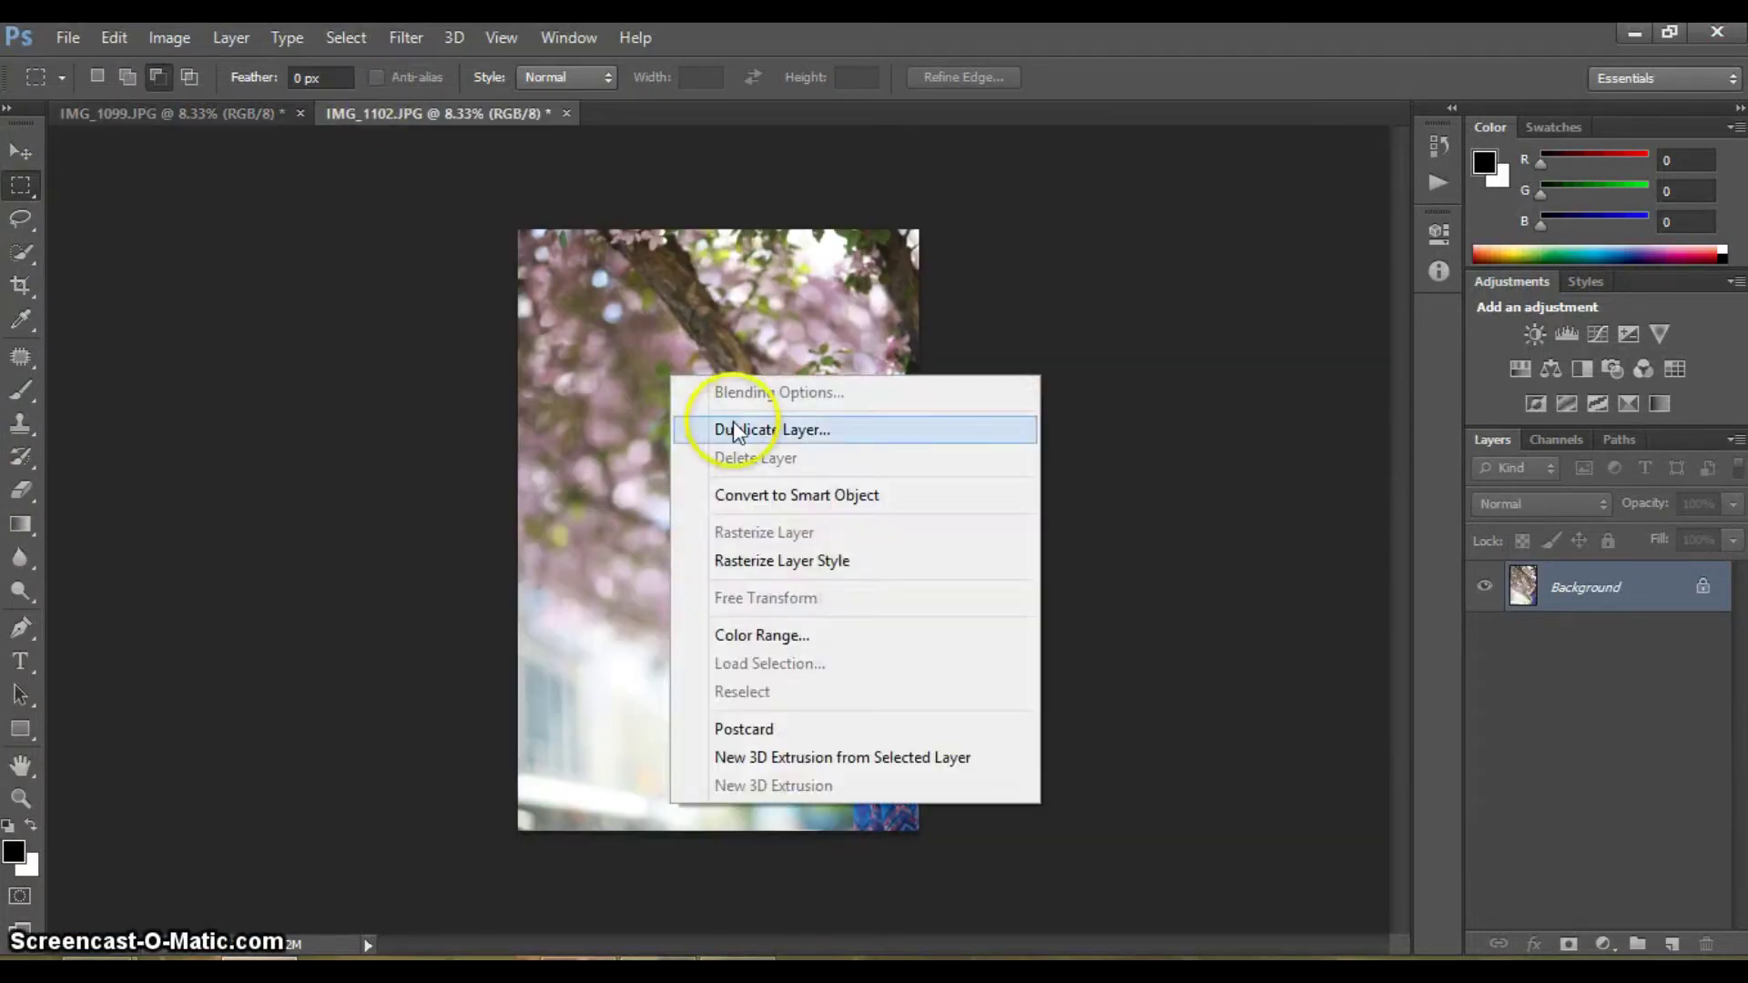
pyautogui.click(833, 425)
pyautogui.click(911, 402)
pyautogui.click(728, 449)
pyautogui.click(1089, 308)
pyautogui.click(273, 113)
# Move the copied branches to the canvas's left side and set the layer to Multiply
pyautogui.press('v')
pyautogui.moveTo(526, 244)
pyautogui.mouseDown()
pyautogui.moveTo(507, 343)
pyautogui.moveTo(566, 343)
pyautogui.mouseUp()
pyautogui.click(1602, 504)
pyautogui.click(1511, 102)
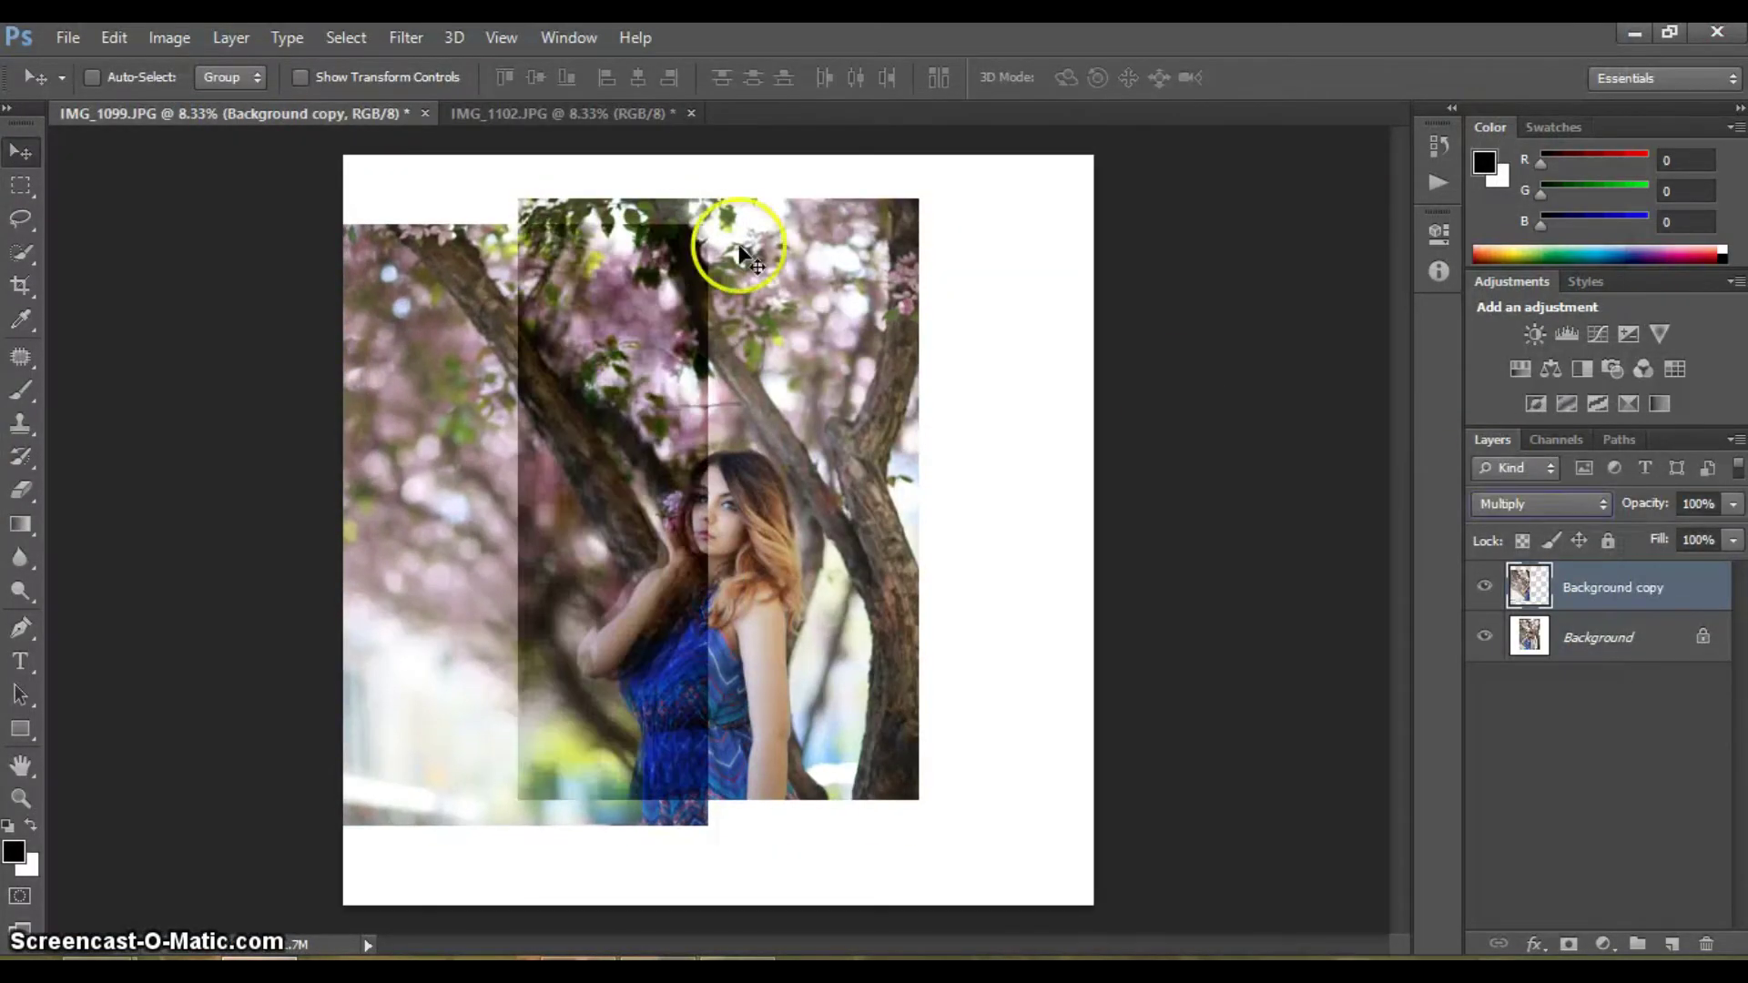
# Erase the copy's overlap over the portrait with a 463 px eraser
pyautogui.click(20, 492)
pyautogui.click(125, 78)
pyautogui.moveTo(182, 159); pyautogui.dragTo(253, 160)
pyautogui.click(596, 257)
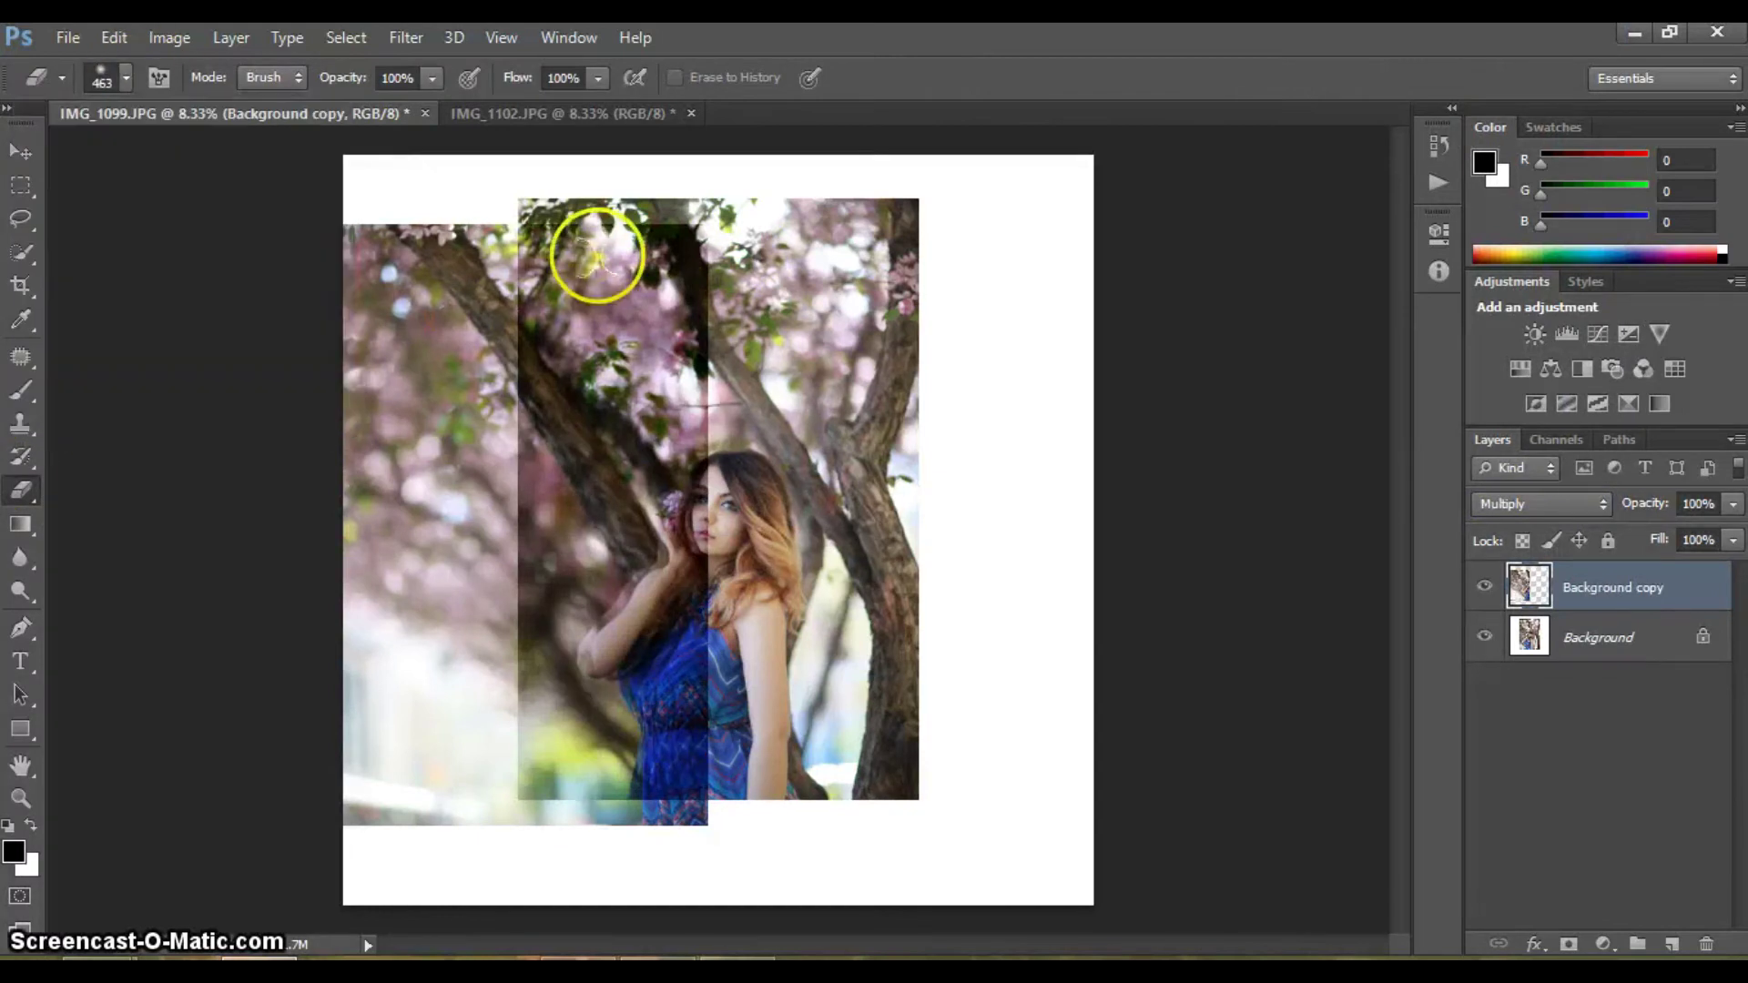
pyautogui.moveTo(573, 239)
pyautogui.mouseDown()
pyautogui.moveTo(710, 879)
pyautogui.moveTo(703, 546)
pyautogui.moveTo(644, 331)
pyautogui.moveTo(671, 391)
pyautogui.moveTo(664, 607)
pyautogui.mouseUp()
# Return the copy to Normal blending and fine-tune its position to line up the branches
pyautogui.click(1538, 503)
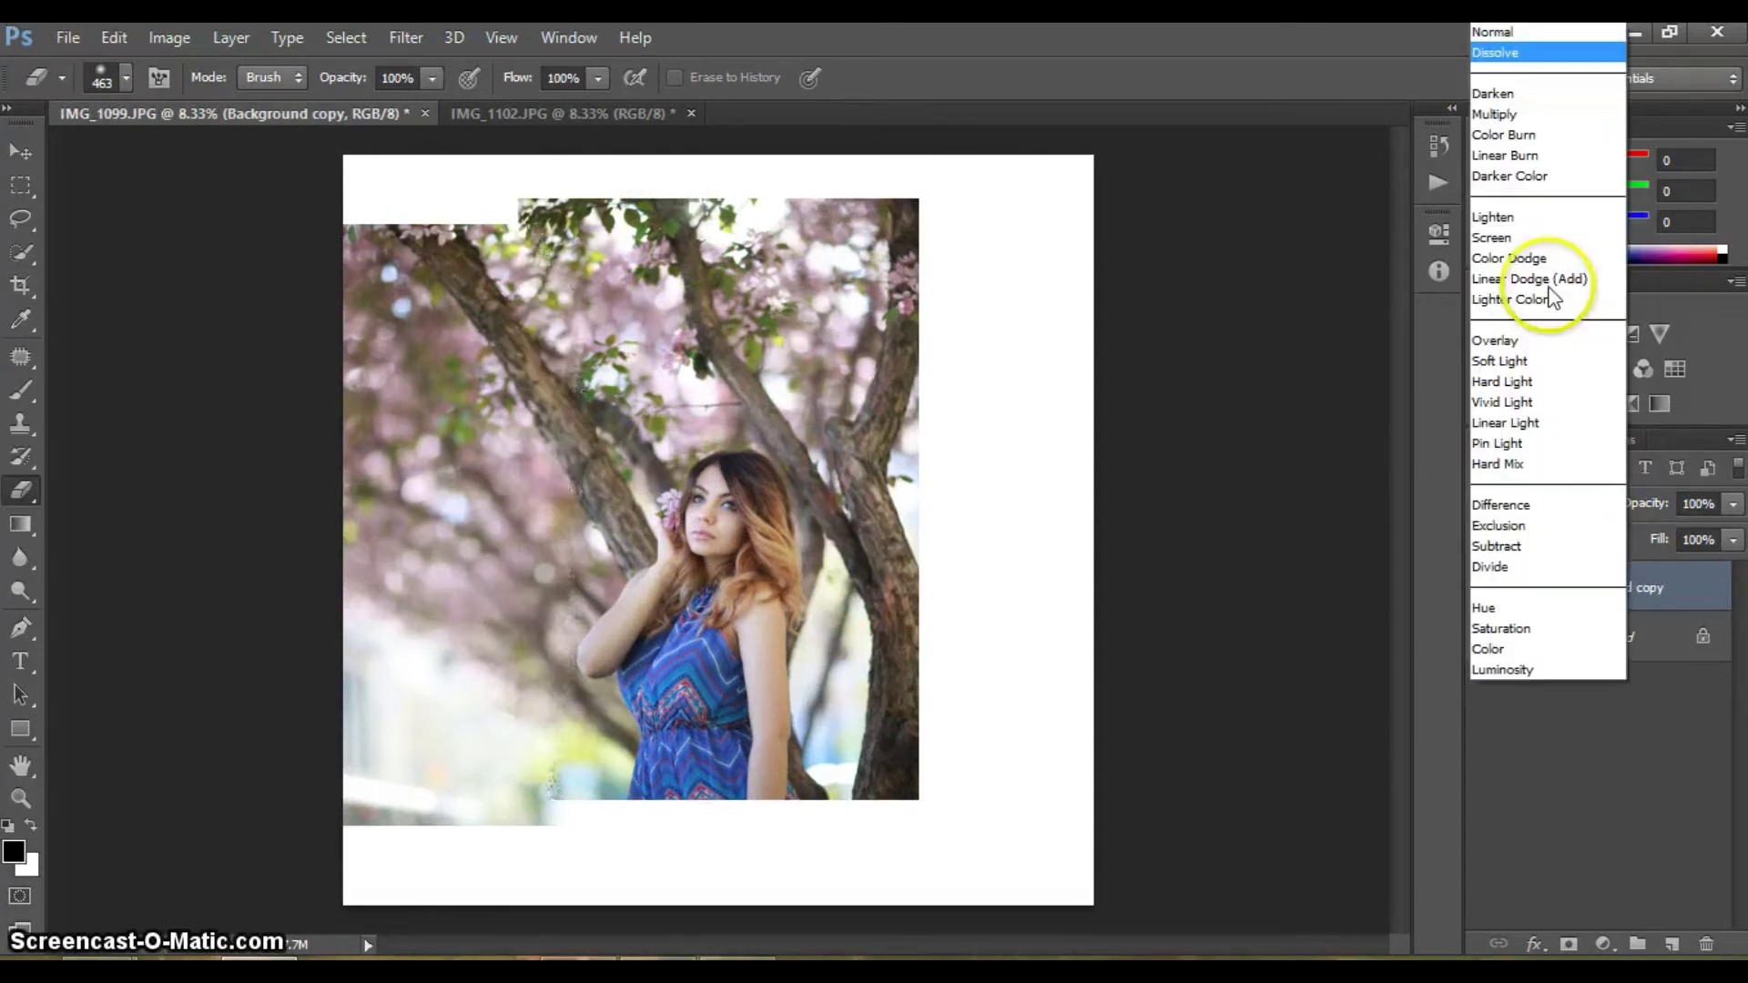
pyautogui.click(1511, 36)
pyautogui.click(1485, 588)
pyautogui.press('v')
pyautogui.moveTo(427, 437); pyautogui.dragTo(455, 463)
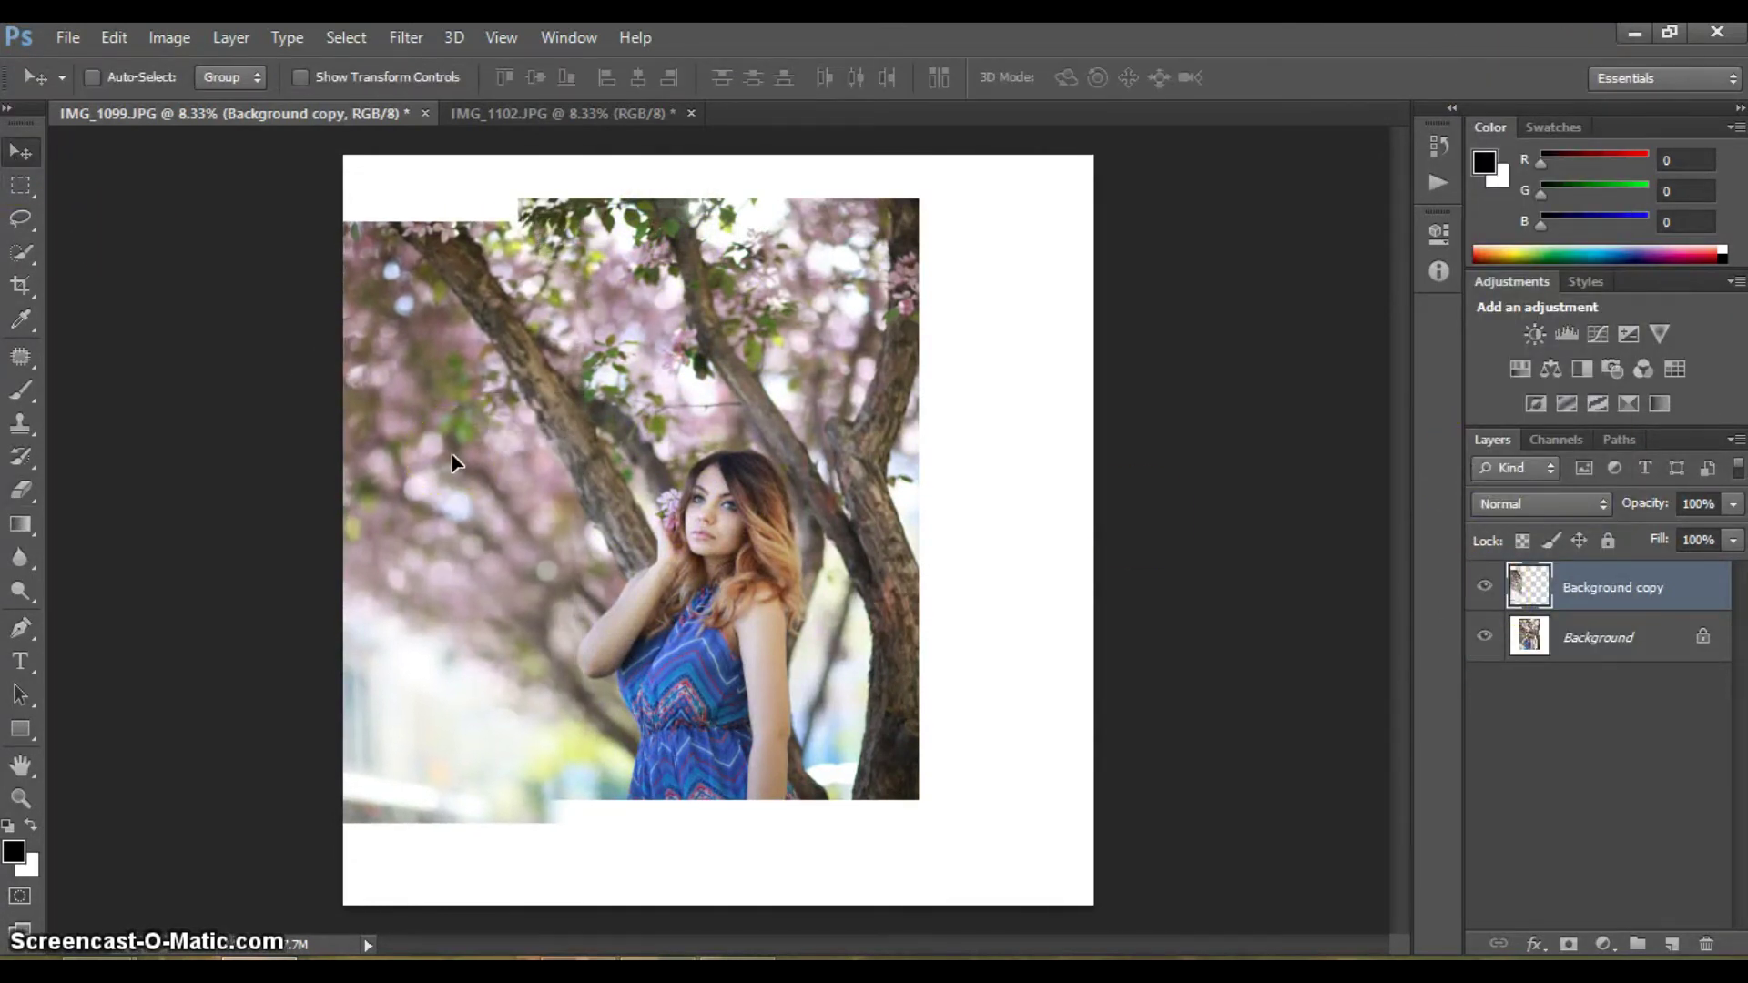
# Advance to IMG_1103 in Photo Gallery and bring up its options
pyautogui.moveTo(1615, 654); pyautogui.dragTo(1523, 806)
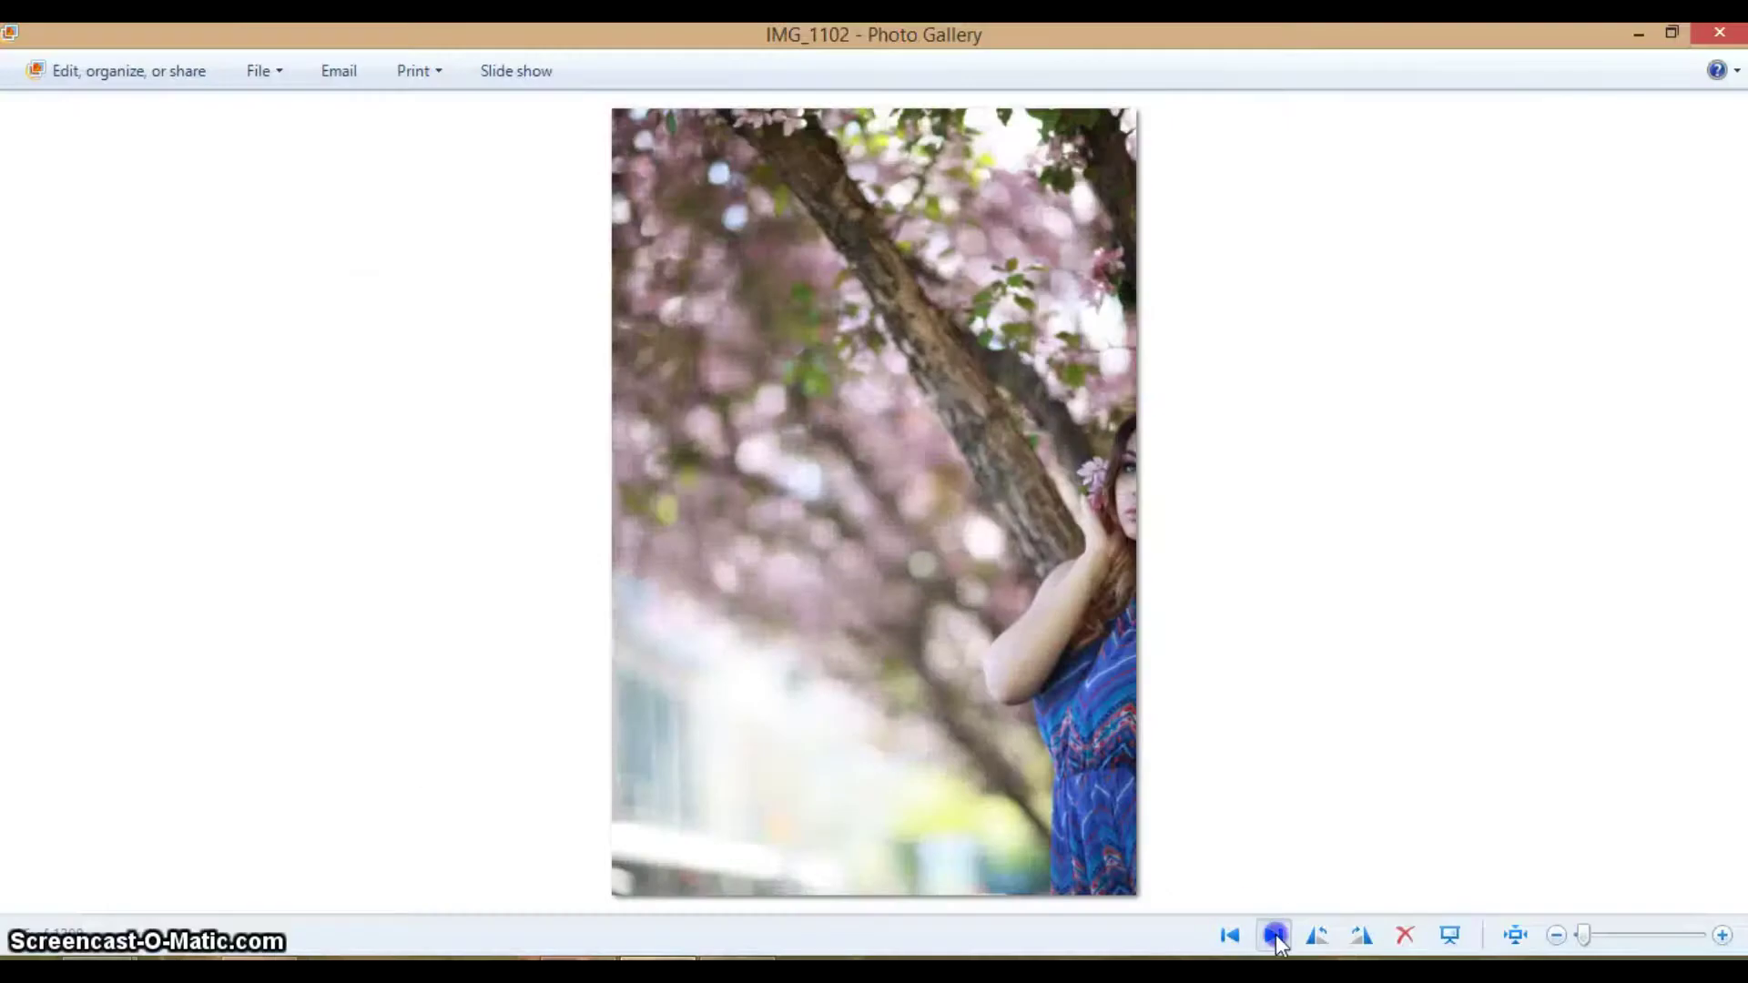
pyautogui.click(1273, 934)
pyautogui.rightClick(676, 446)
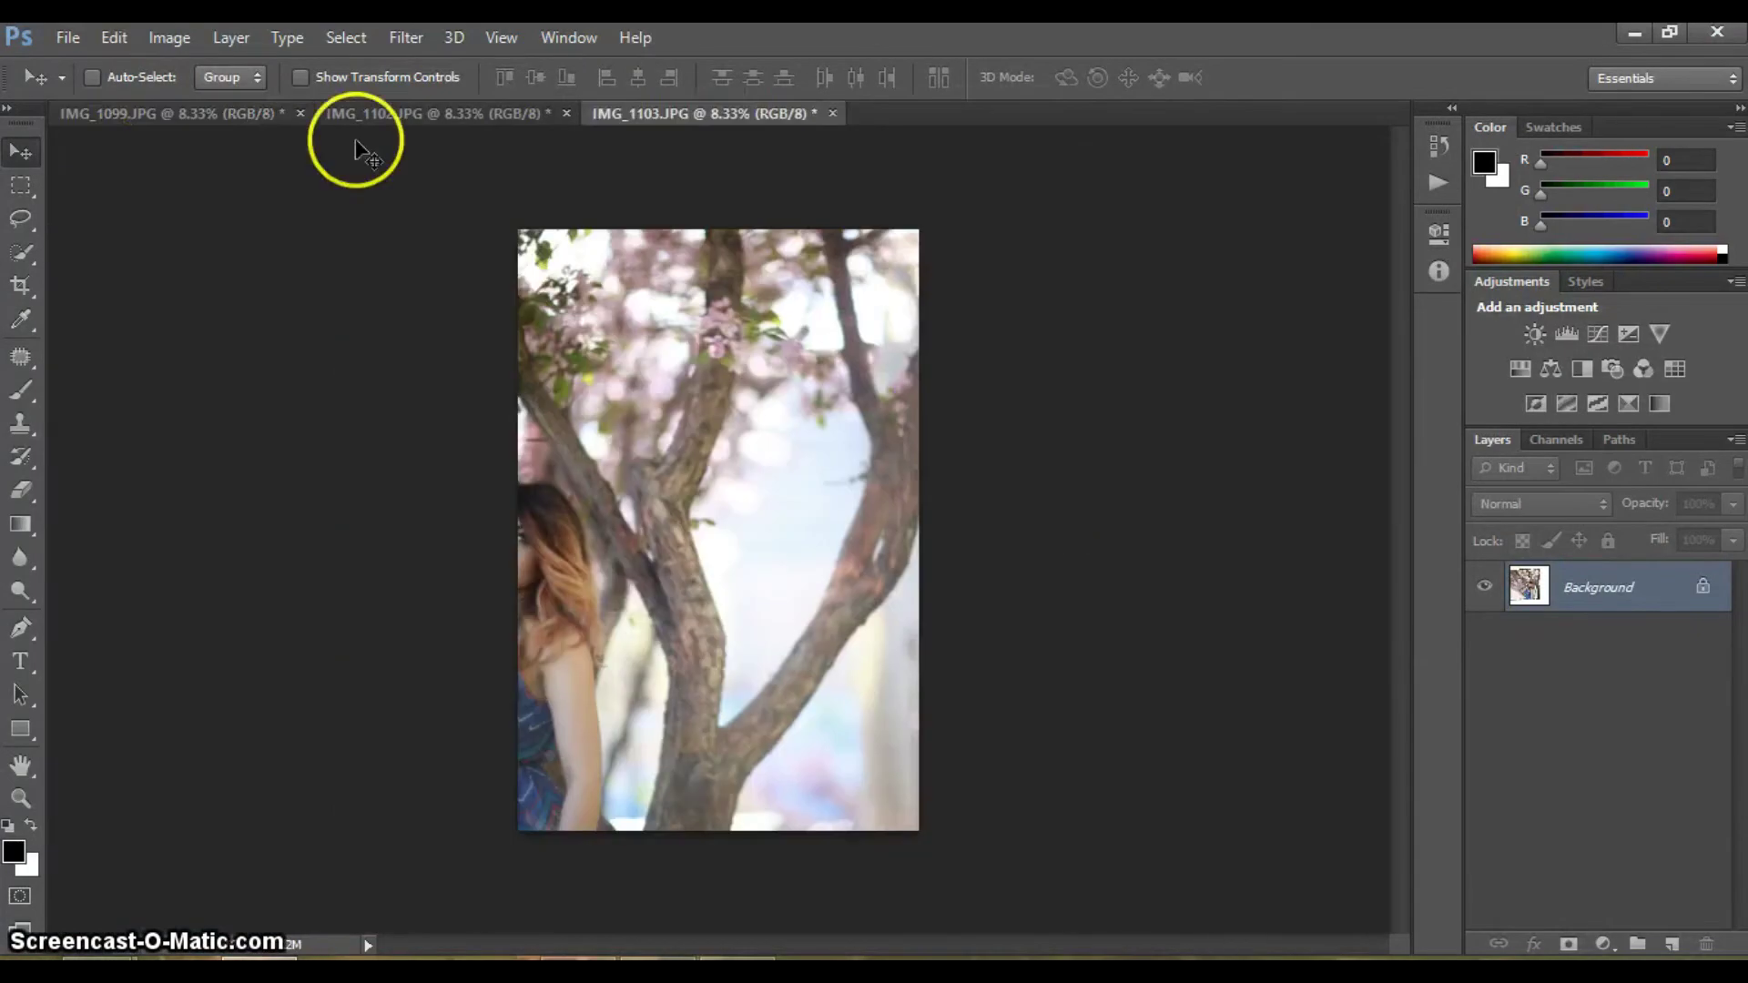
# Duplicate IMG_1103's layer into the IMG_1099 document
pyautogui.press('m')
pyautogui.rightClick(581, 403)
pyautogui.click(679, 449)
pyautogui.click(995, 400)
pyautogui.click(948, 425)
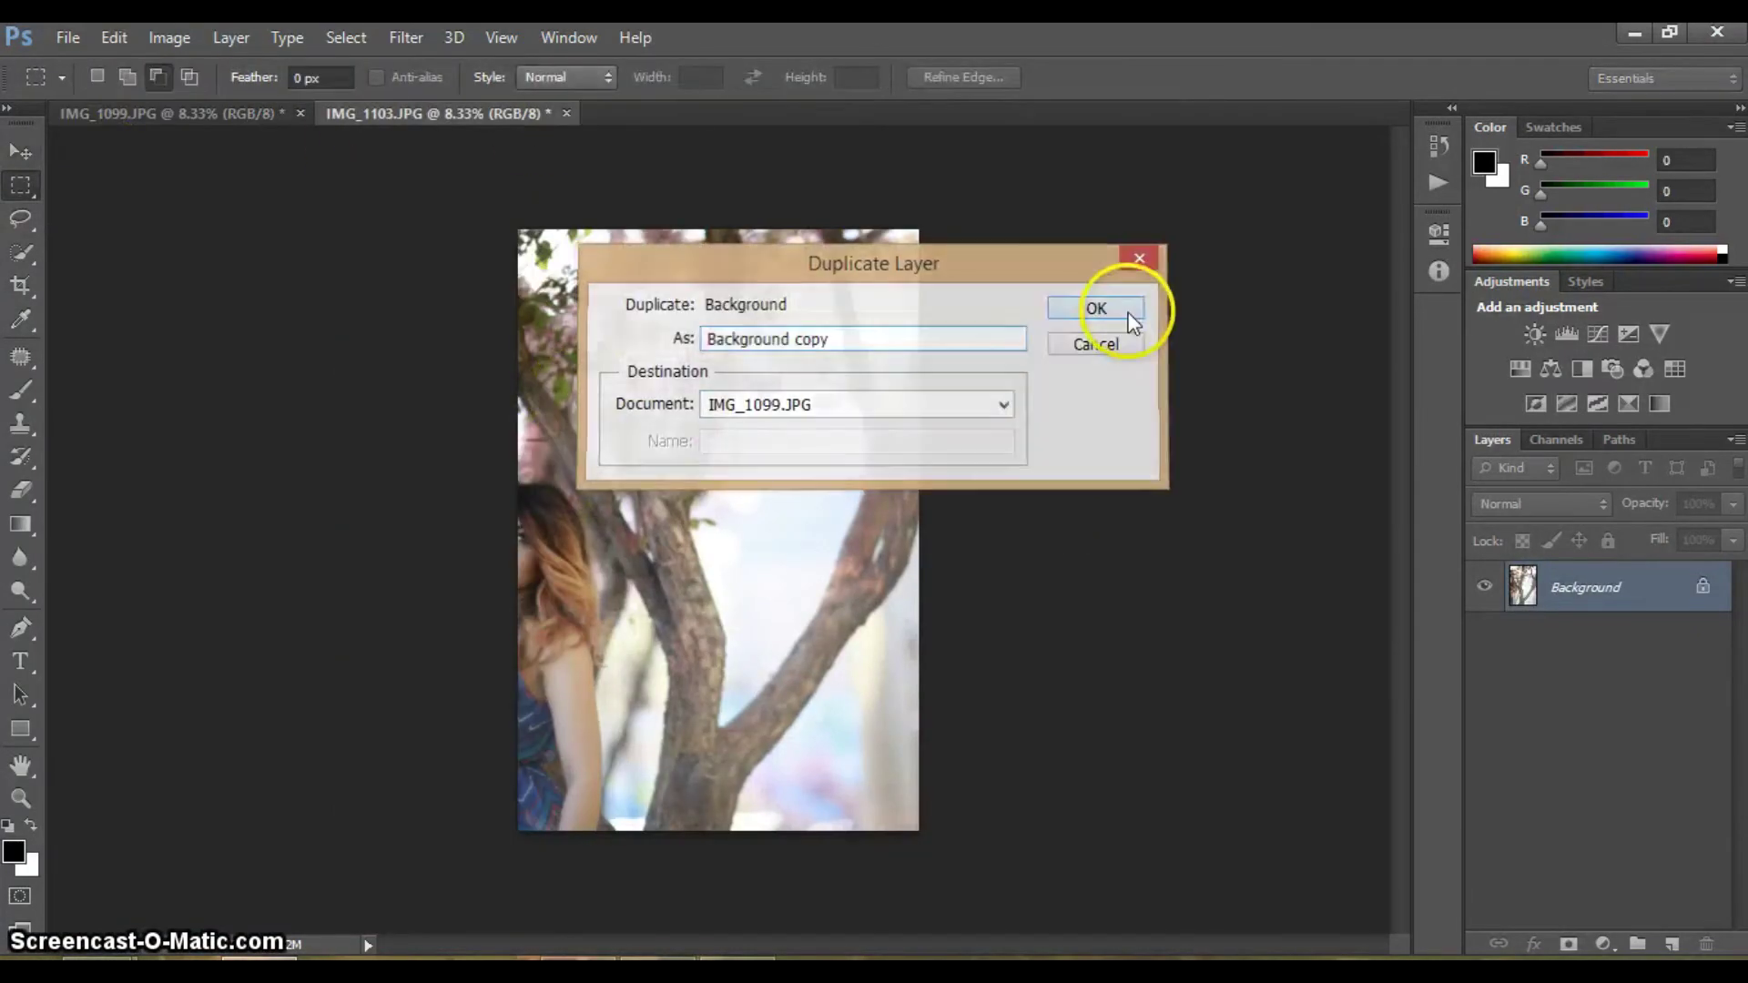
pyautogui.click(1105, 309)
pyautogui.click(19, 152)
# Move the copy to the canvas's right side and align its branches using Multiply
pyautogui.moveTo(637, 437)
pyautogui.mouseDown()
pyautogui.moveTo(913, 447)
pyautogui.moveTo(946, 431)
pyautogui.mouseUp()
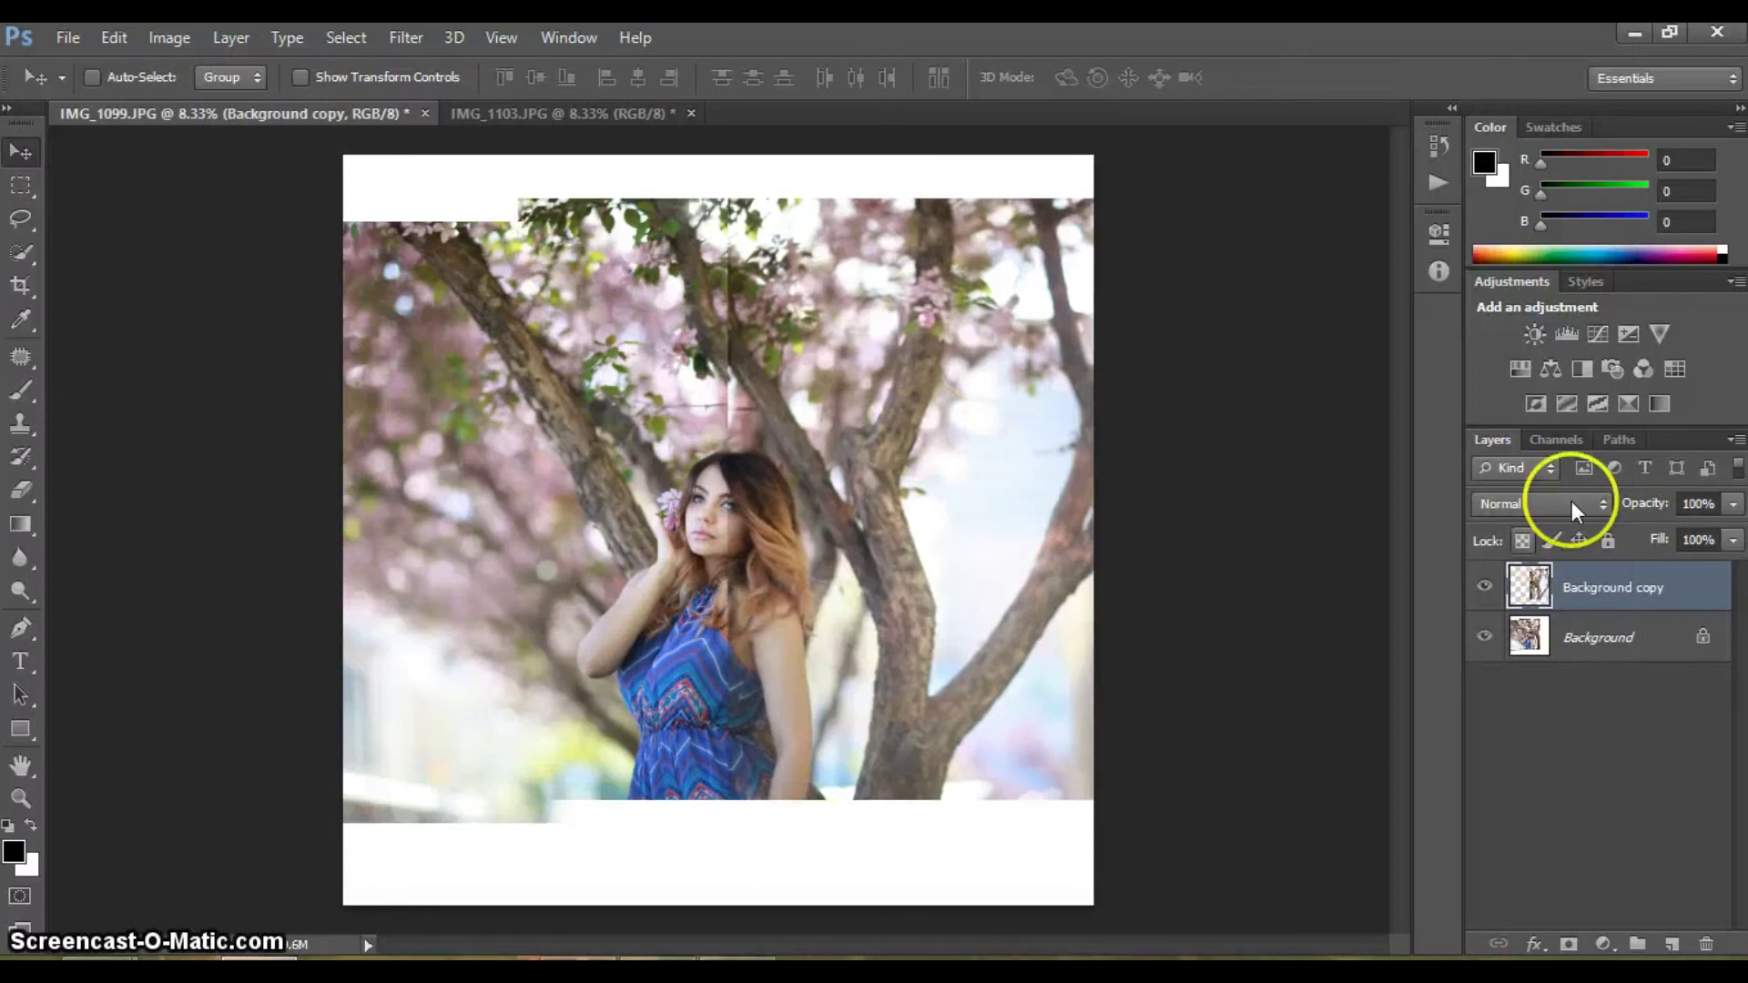
pyautogui.click(1538, 503)
pyautogui.click(1496, 117)
pyautogui.moveTo(777, 389); pyautogui.dragTo(785, 408)
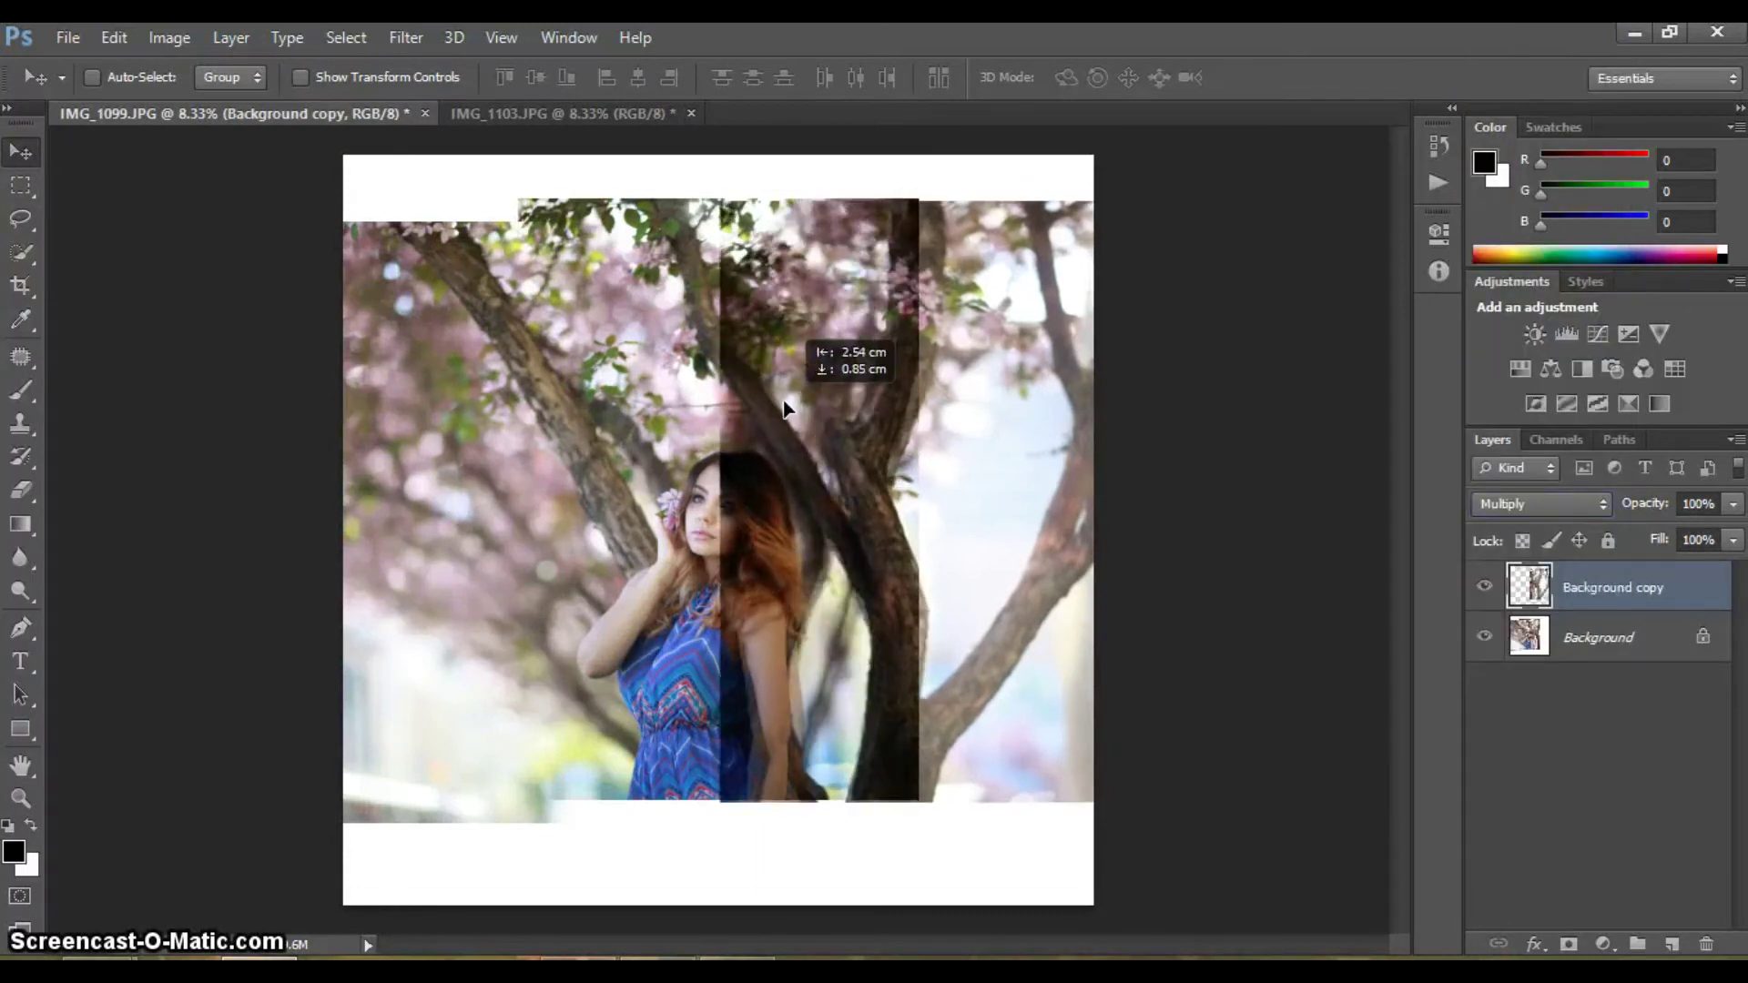
# Erase the copy's overlap over the woman, then return it to Normal blending
pyautogui.click(20, 490)
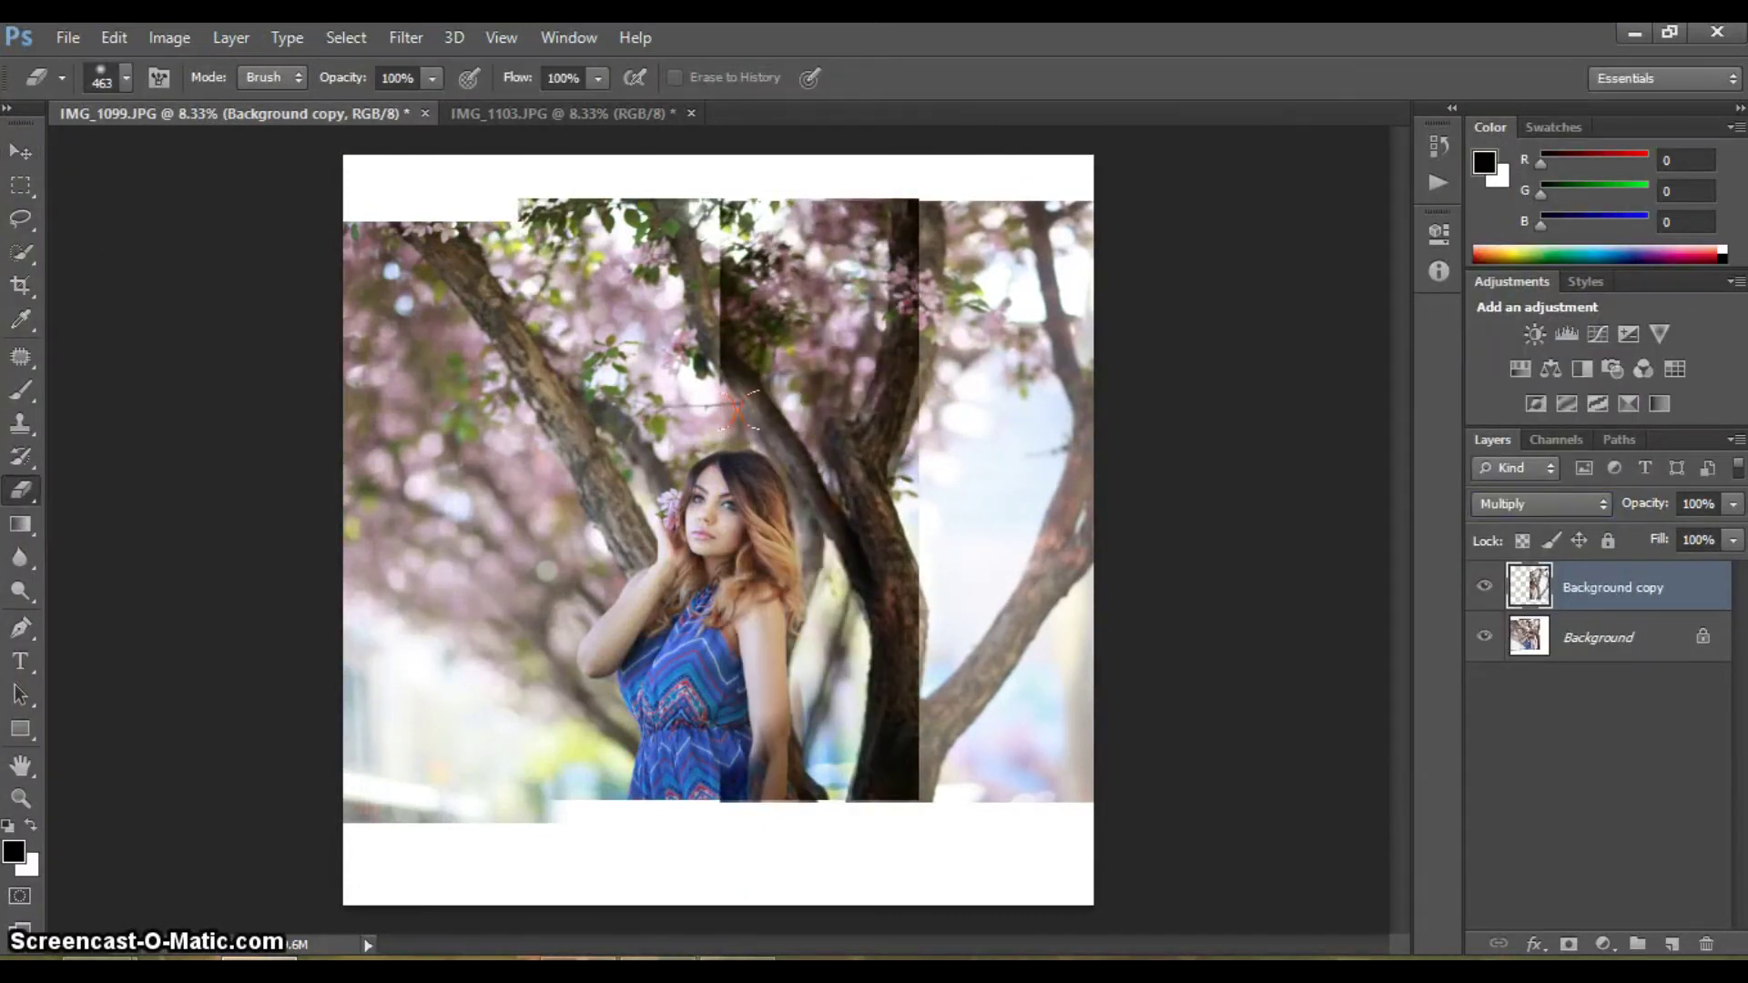
pyautogui.moveTo(719, 455); pyautogui.dragTo(802, 774)
pyautogui.moveTo(738, 409); pyautogui.dragTo(726, 510)
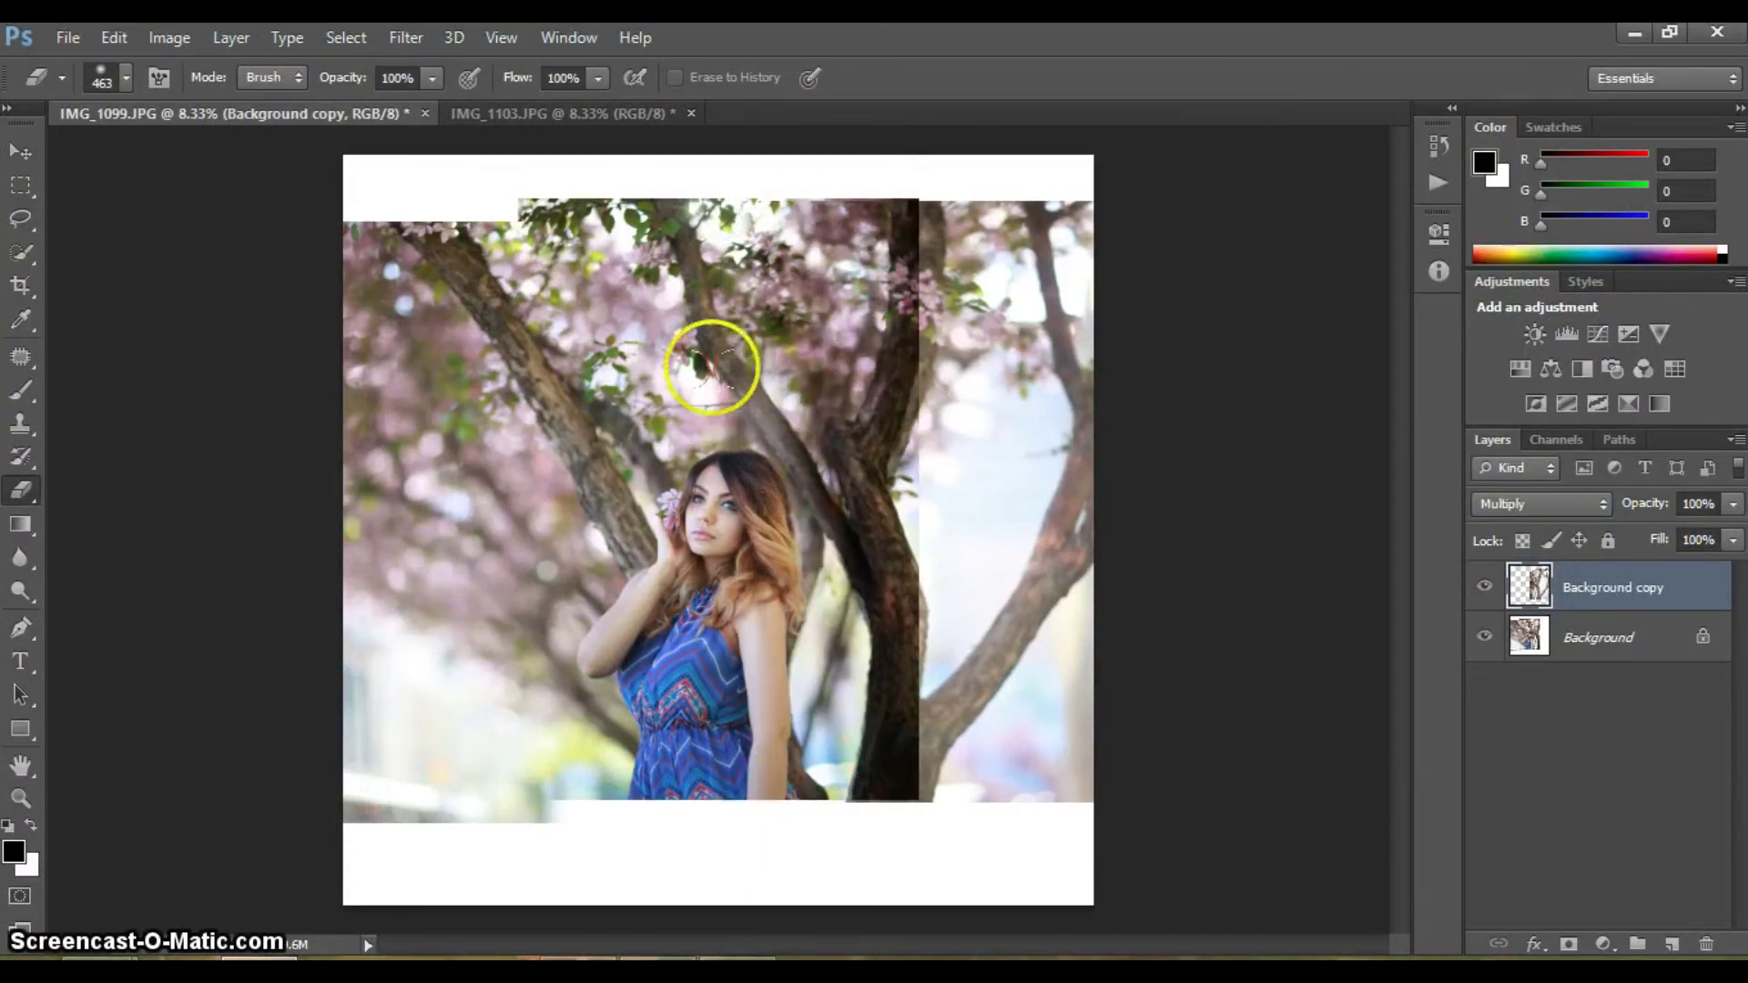
pyautogui.click(1606, 506)
pyautogui.click(1506, 33)
# Nudge the copy into alignment and flatten everything into one Background layer
pyautogui.click(20, 151)
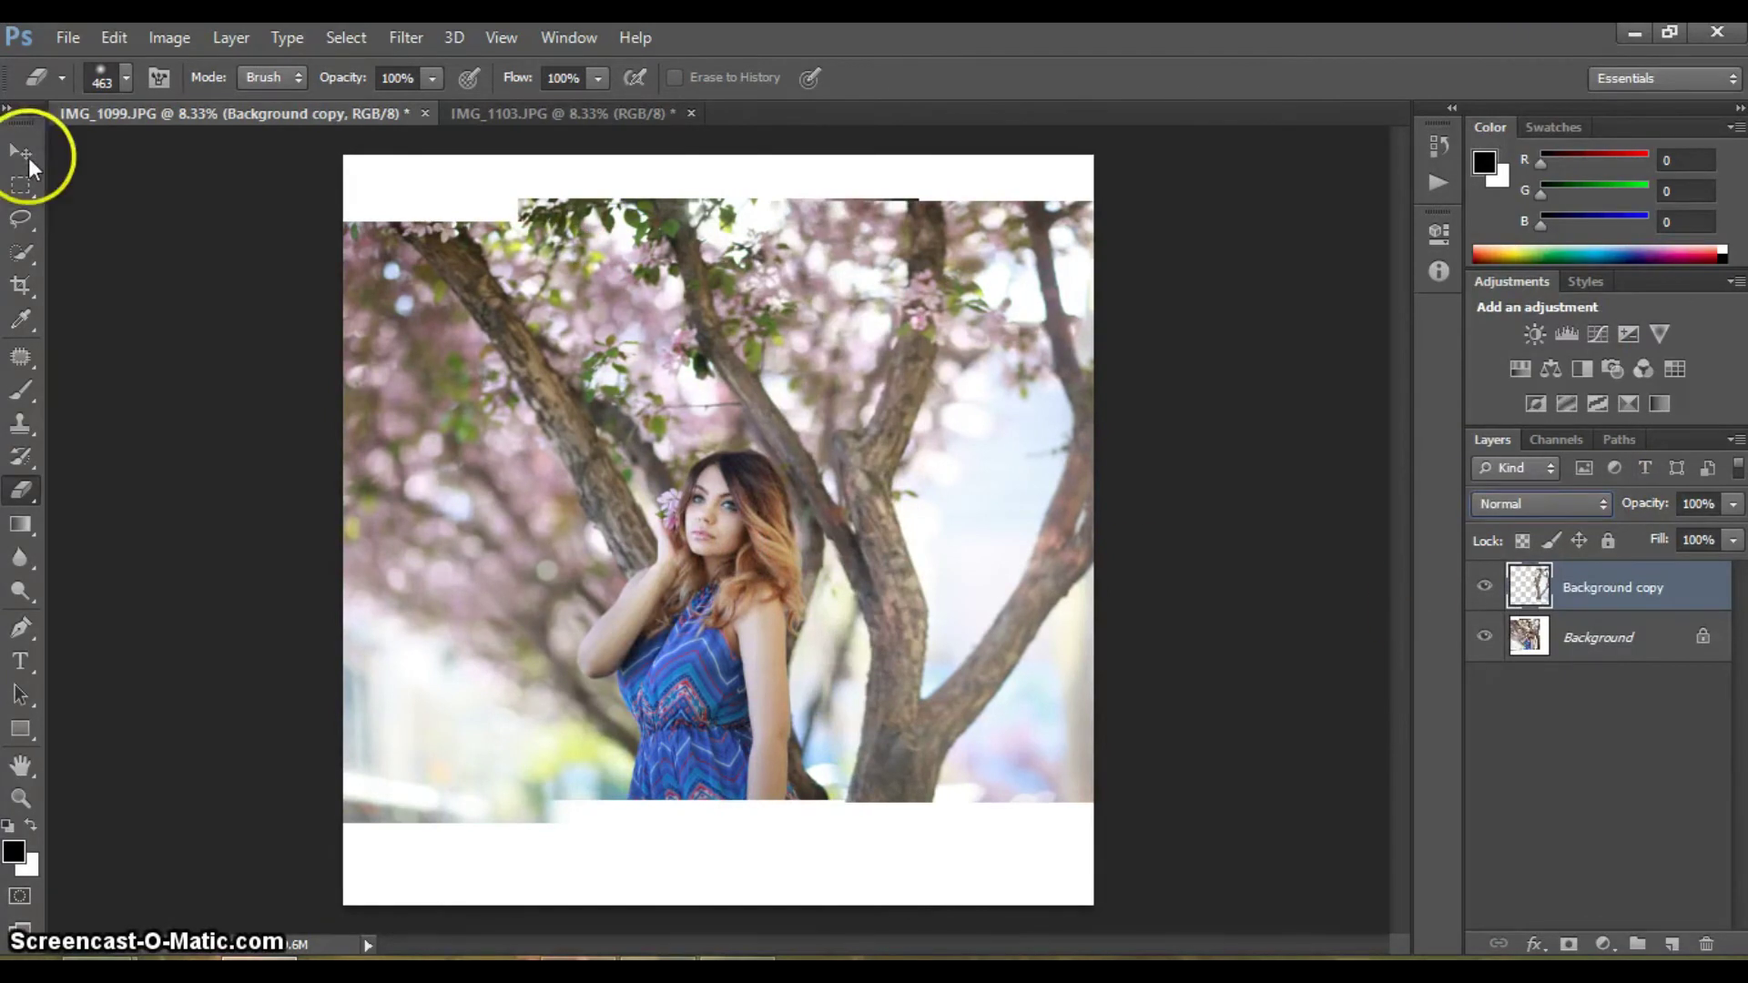
pyautogui.moveTo(938, 559); pyautogui.dragTo(927, 554)
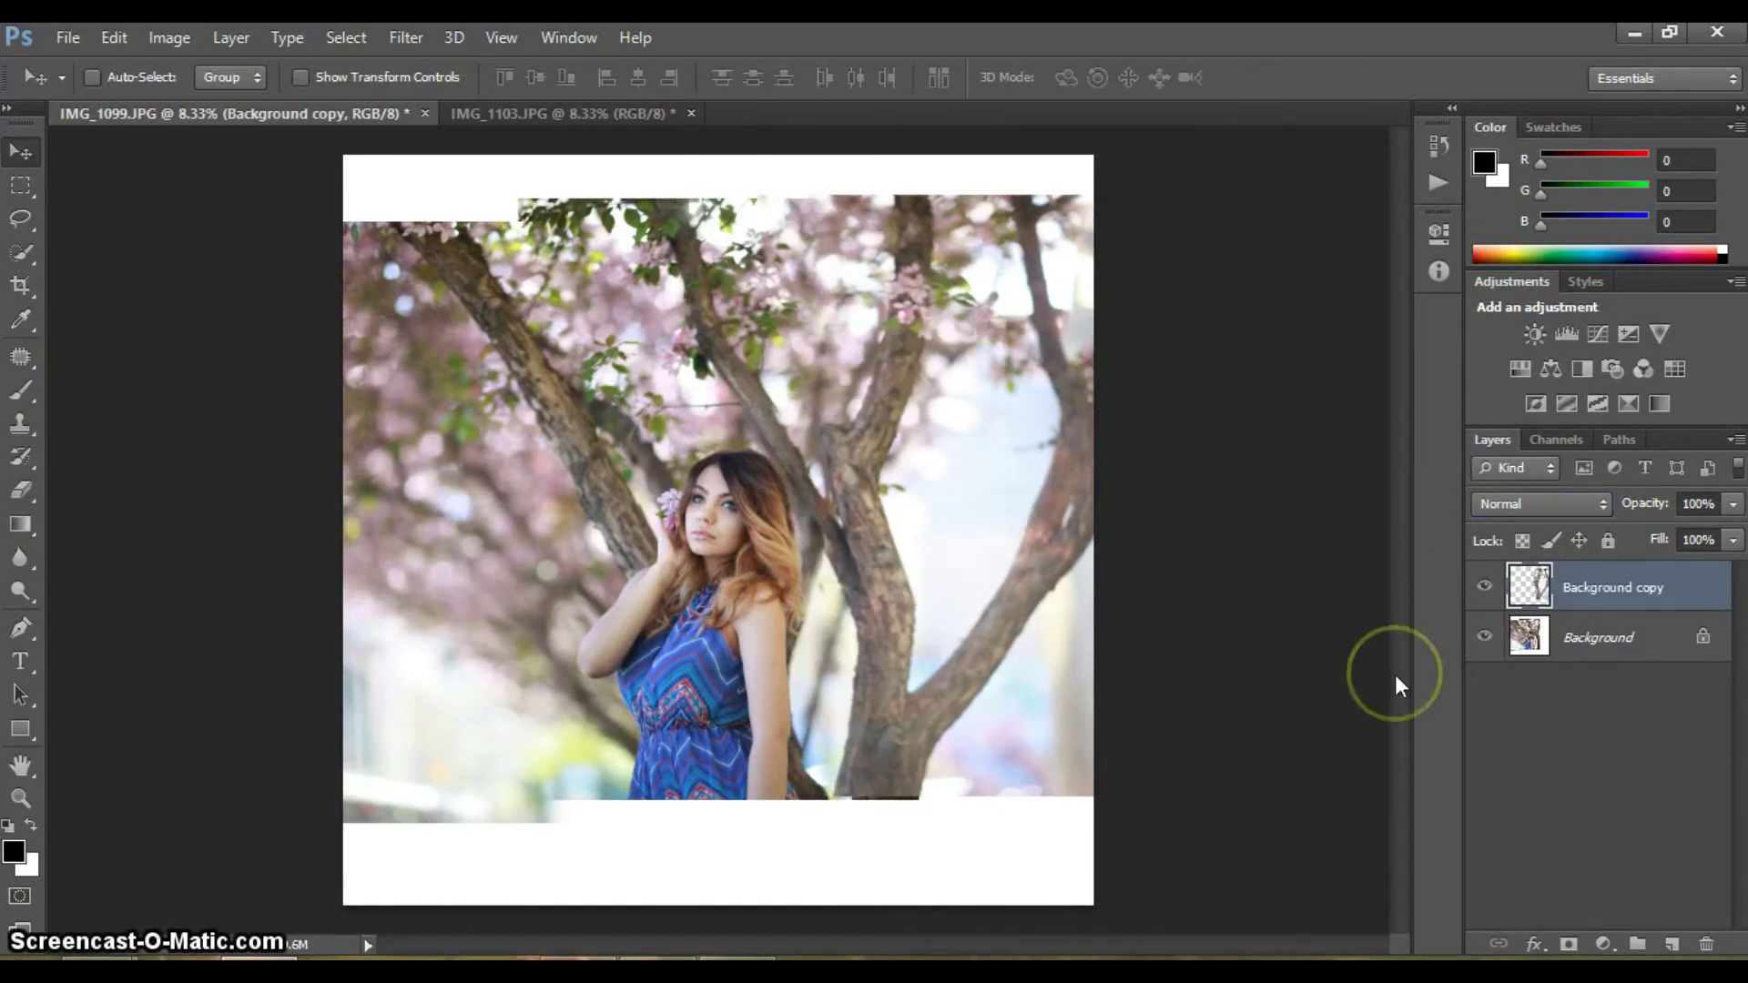
pyautogui.rightClick(1590, 638)
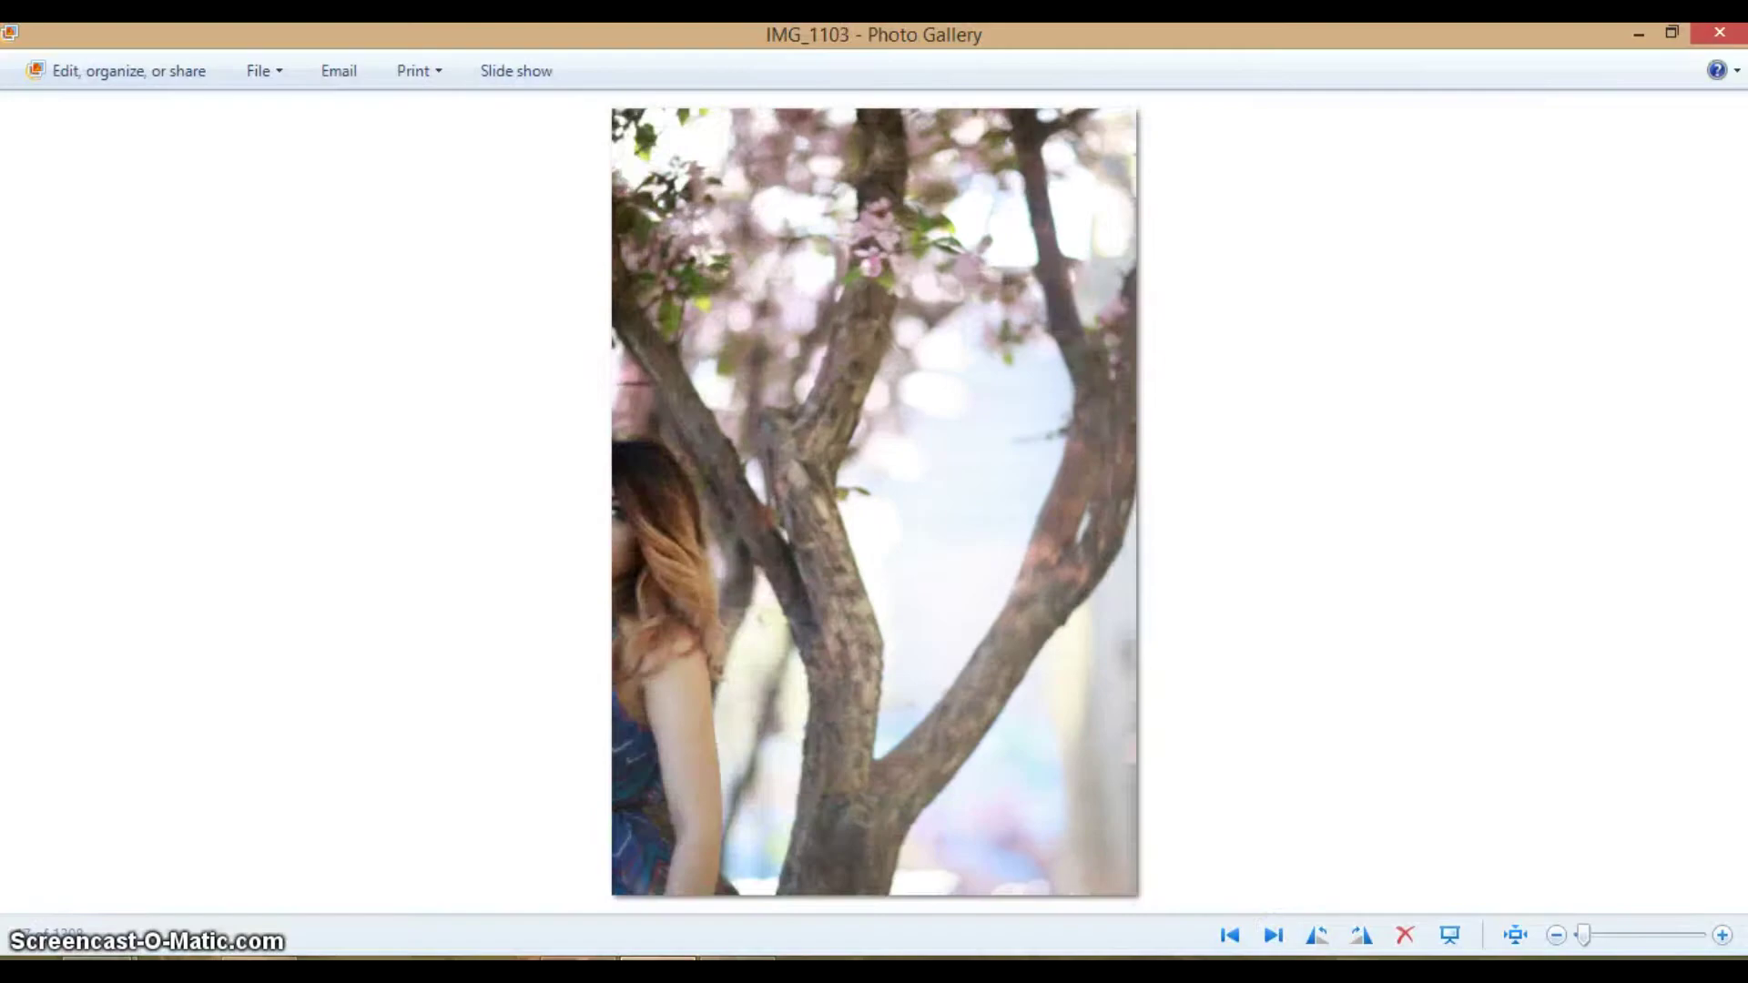
# Step through the photos in Photo Gallery and go back one
pyautogui.click(1276, 935)
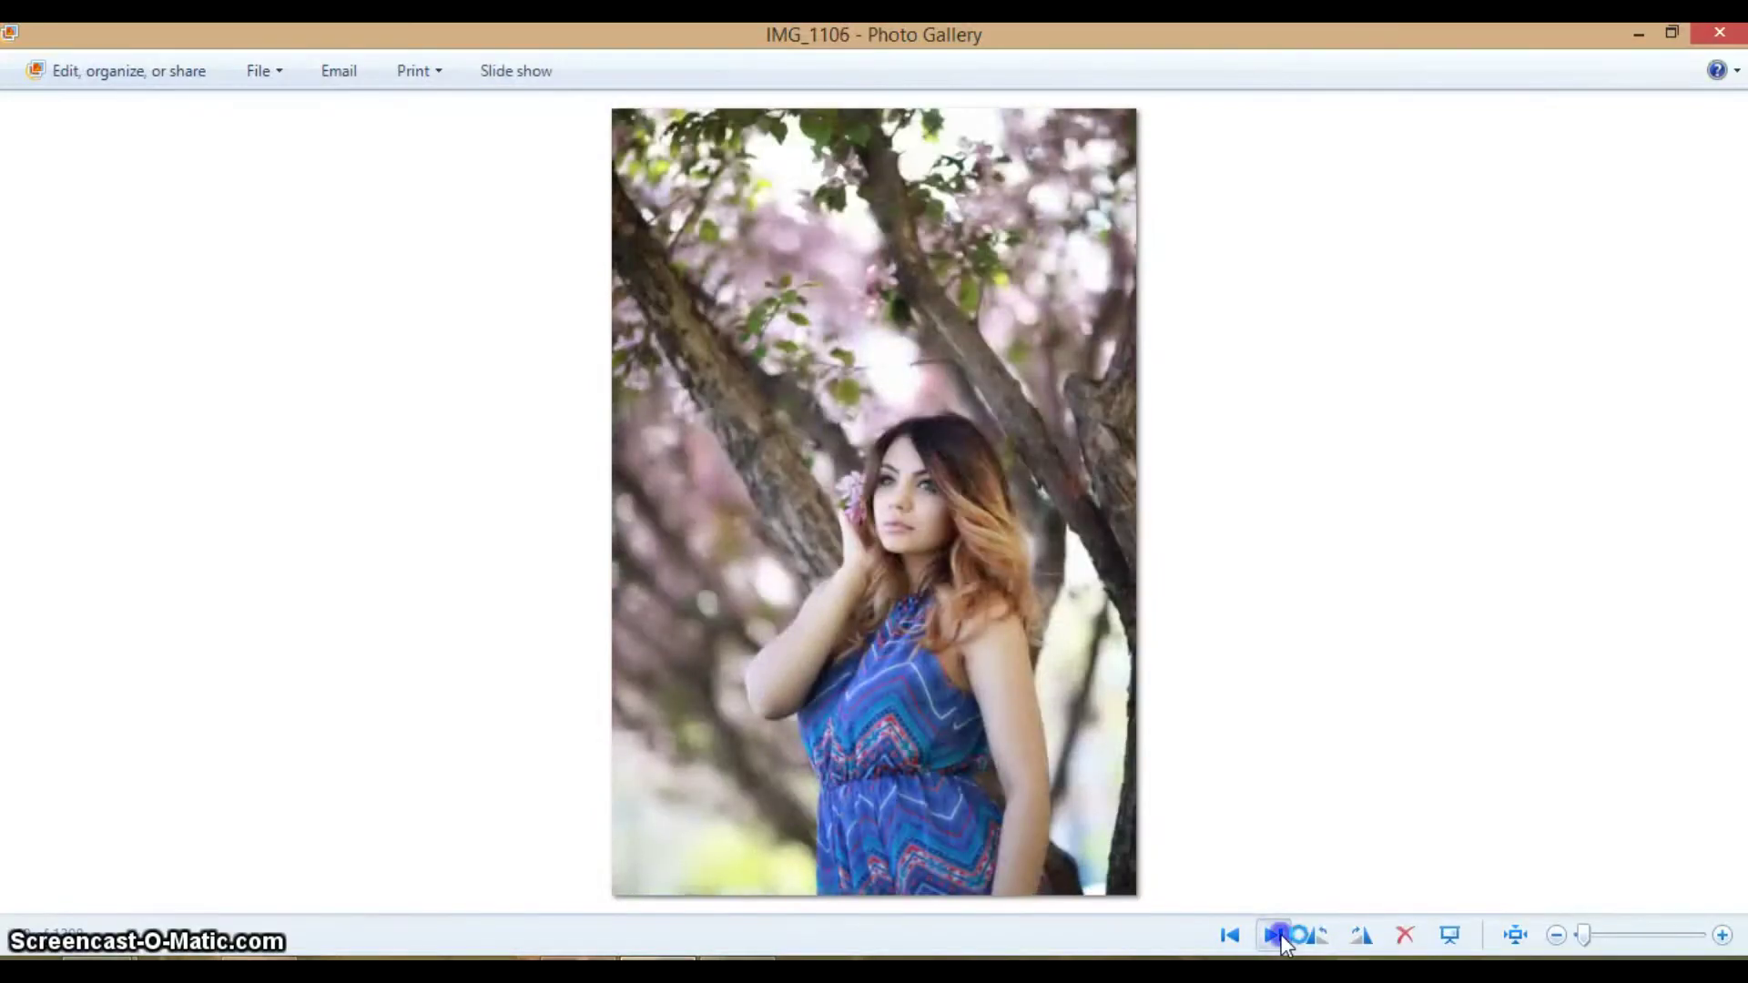
pyautogui.click(1281, 935)
pyautogui.click(1279, 935)
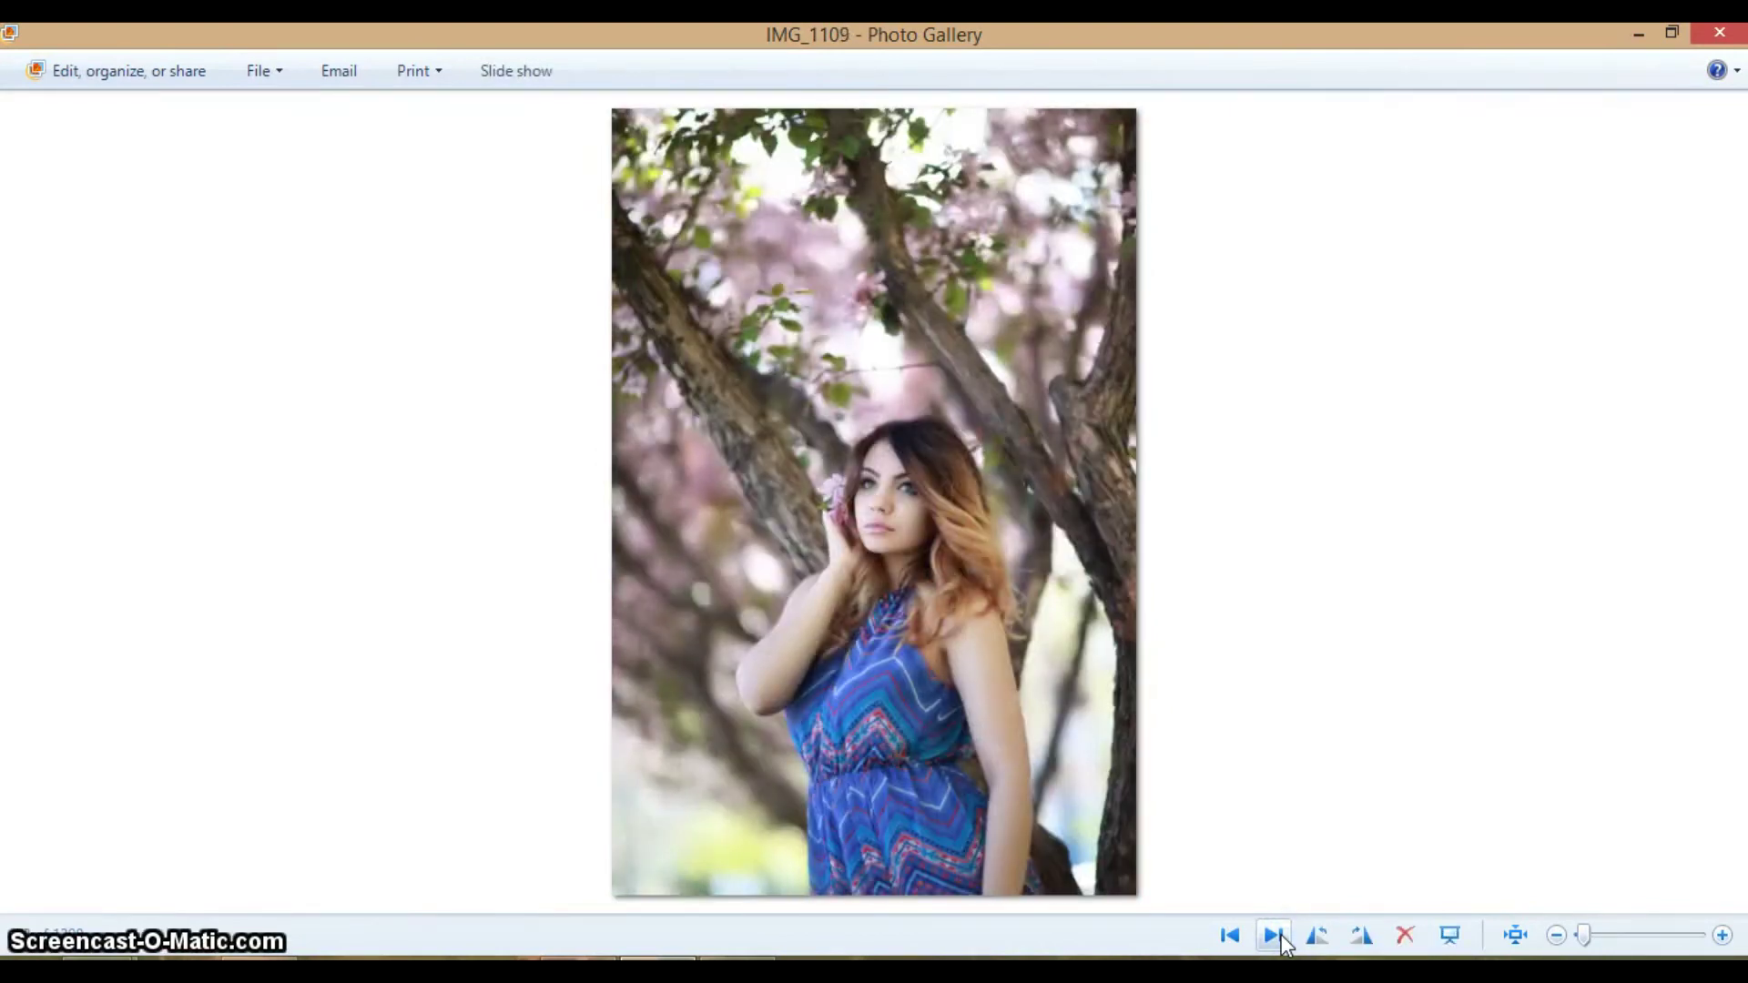
pyautogui.click(1279, 935)
# Crop the composite to a tight 1:1 square around the woman, removing white edges
pyautogui.click(658, 956)
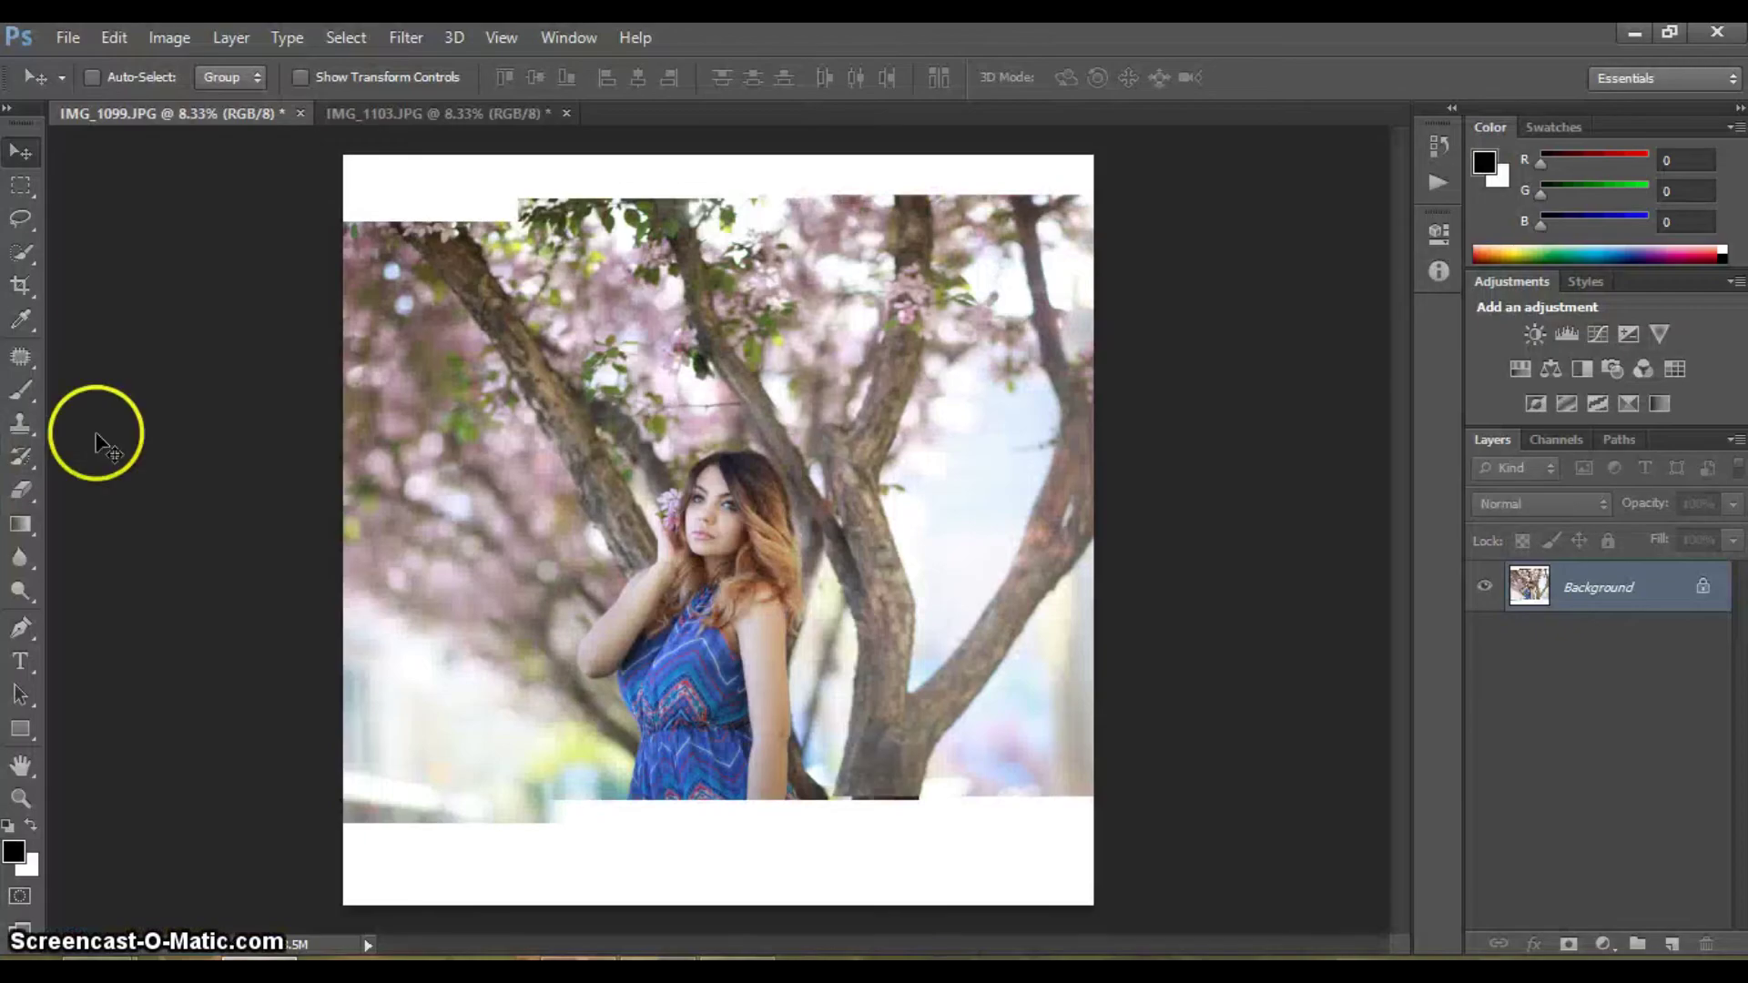
pyautogui.press('c')
pyautogui.moveTo(719, 179); pyautogui.dragTo(718, 152)
pyautogui.moveTo(761, 695); pyautogui.dragTo(714, 847)
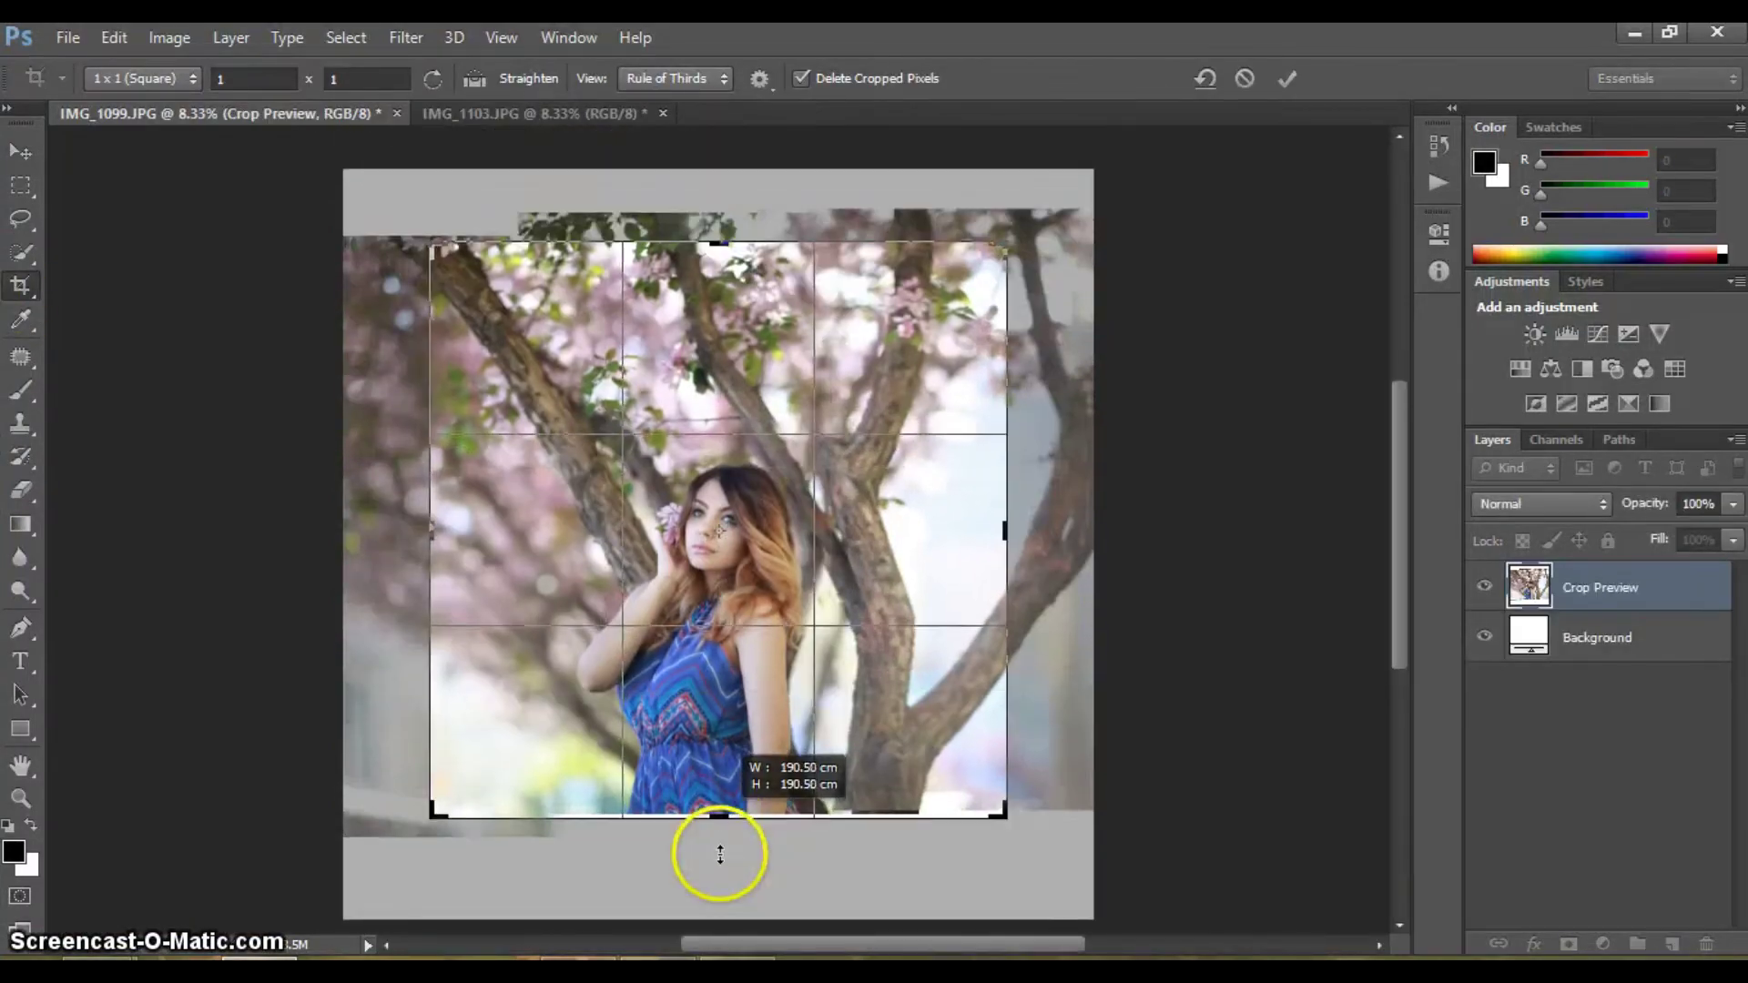
pyautogui.moveTo(761, 637); pyautogui.dragTo(769, 535)
pyautogui.rightClick(768, 534)
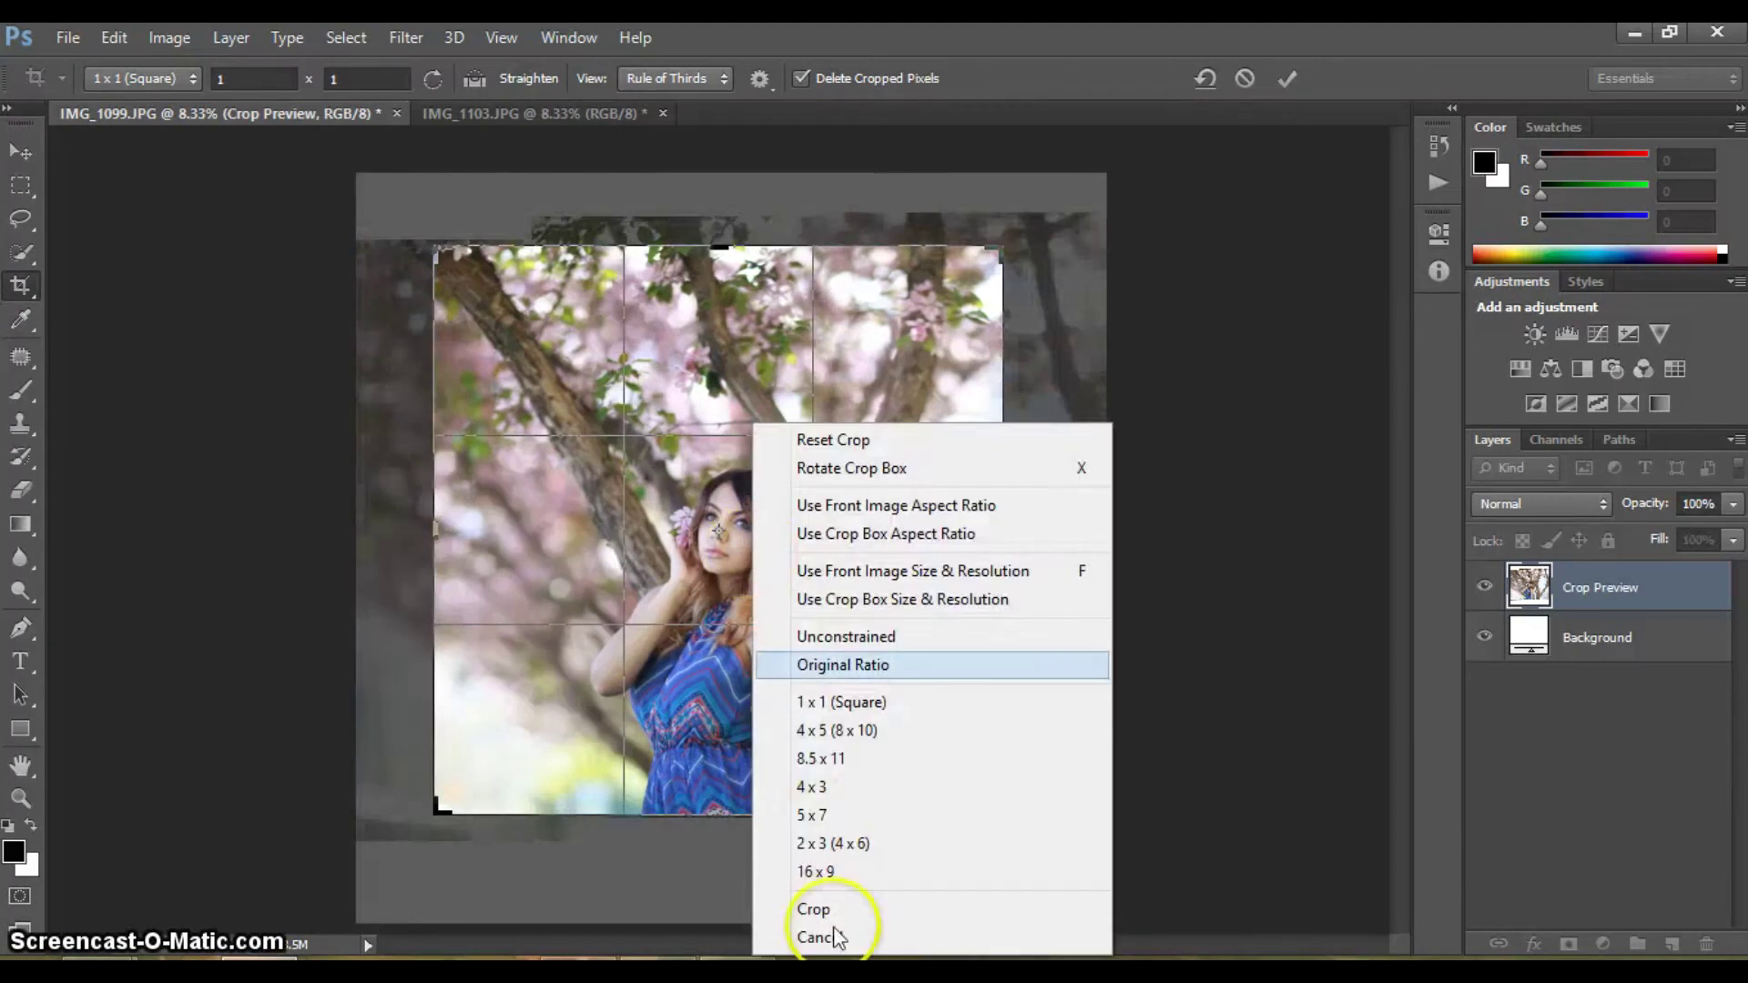
pyautogui.click(811, 905)
pyautogui.click(20, 185)
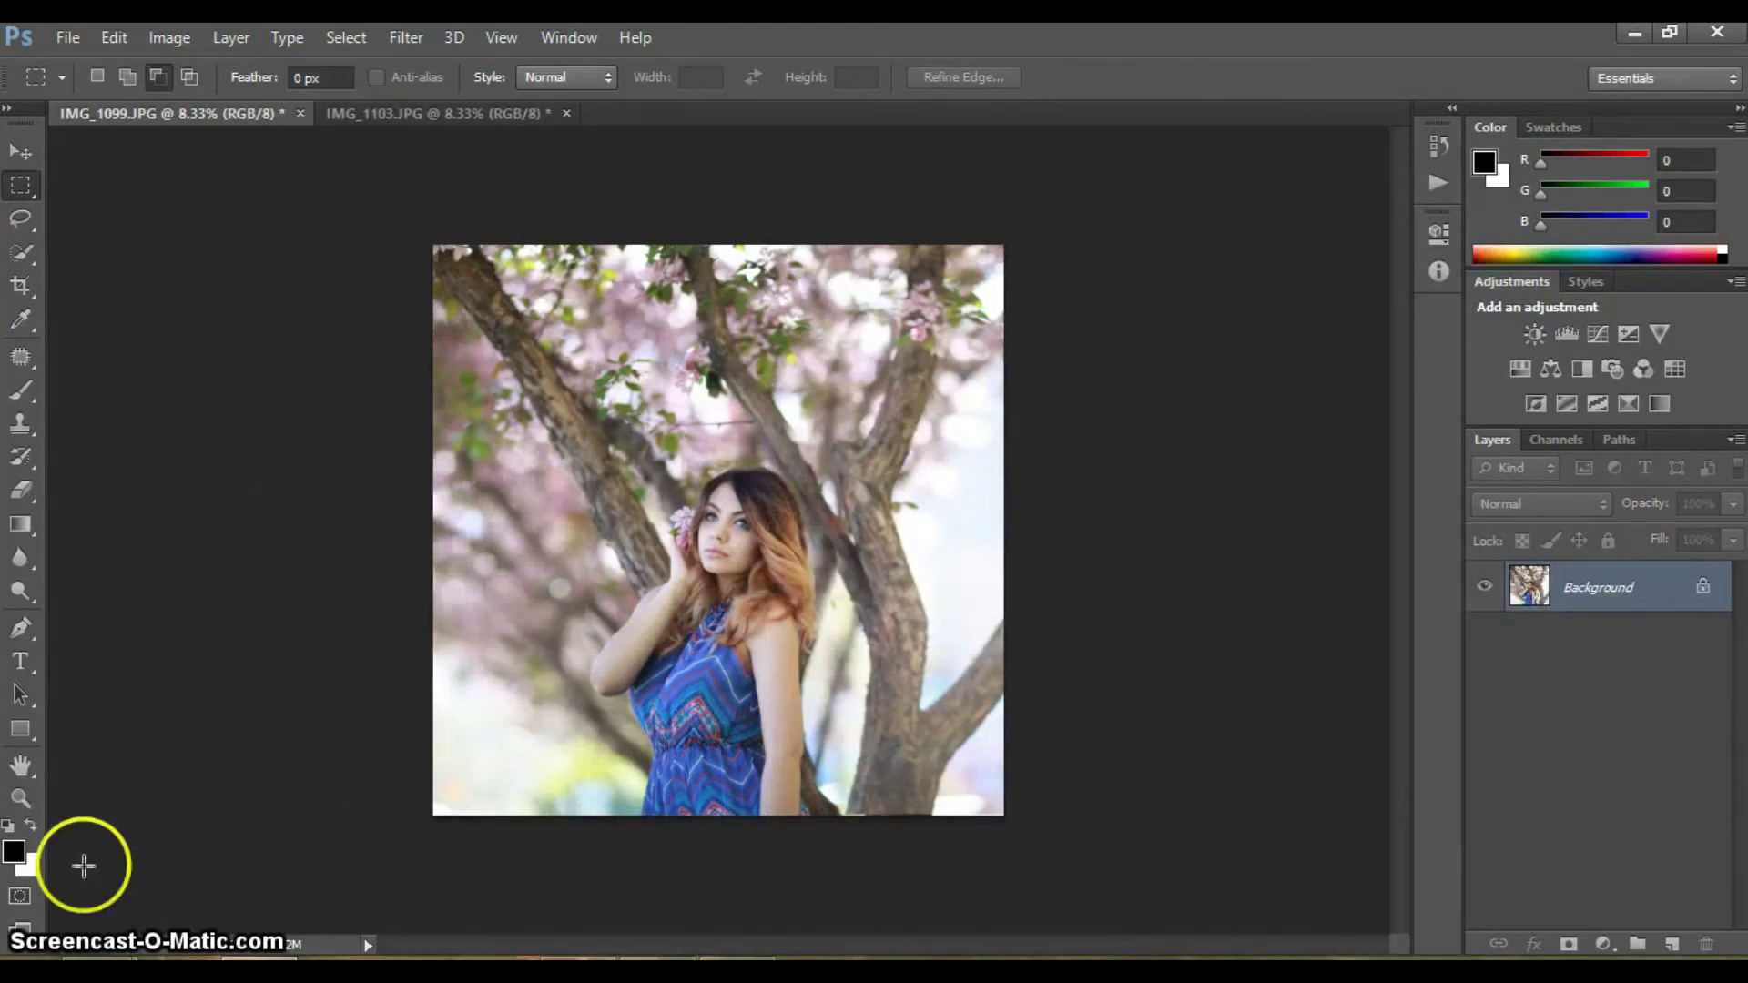
# Darken the image slightly by pulling the Curves midpoint down, then zoom in on the face
pyautogui.click(20, 799)
pyautogui.click(752, 585)
pyautogui.keyDown('alt'); pyautogui.click(559, 410); pyautogui.keyUp('alt')
pyautogui.click(170, 37)
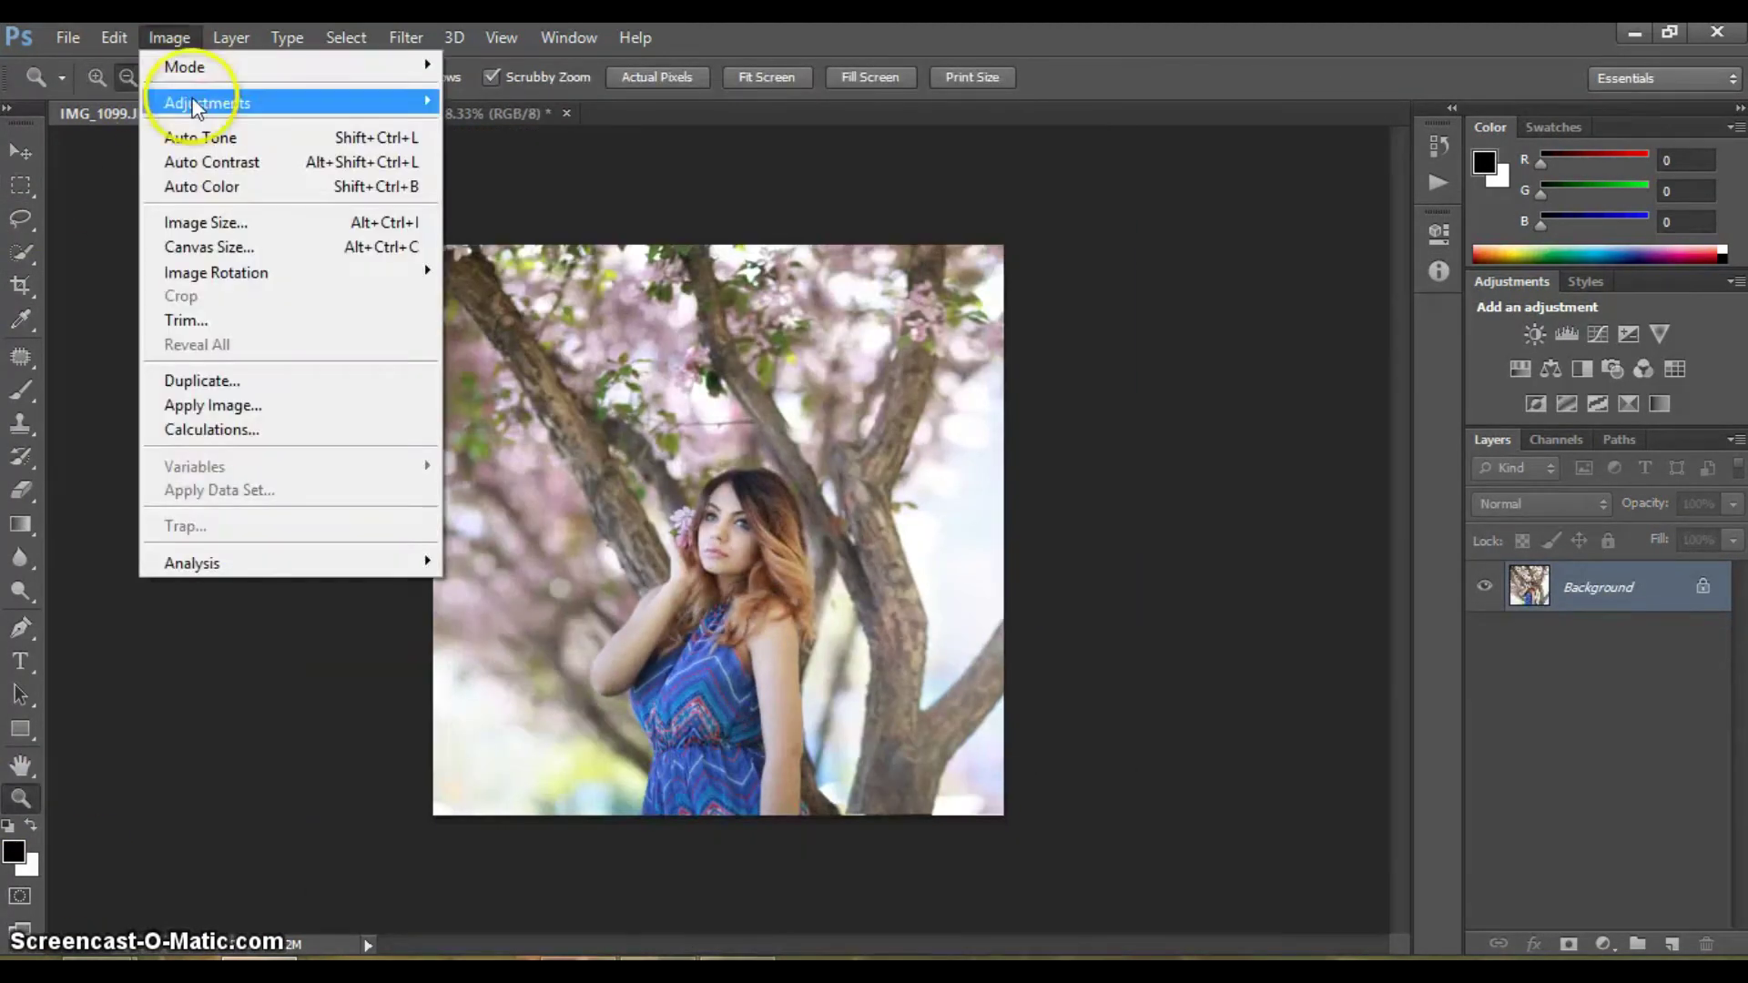
pyautogui.click(491, 151)
pyautogui.moveTo(1355, 443); pyautogui.dragTo(1355, 454)
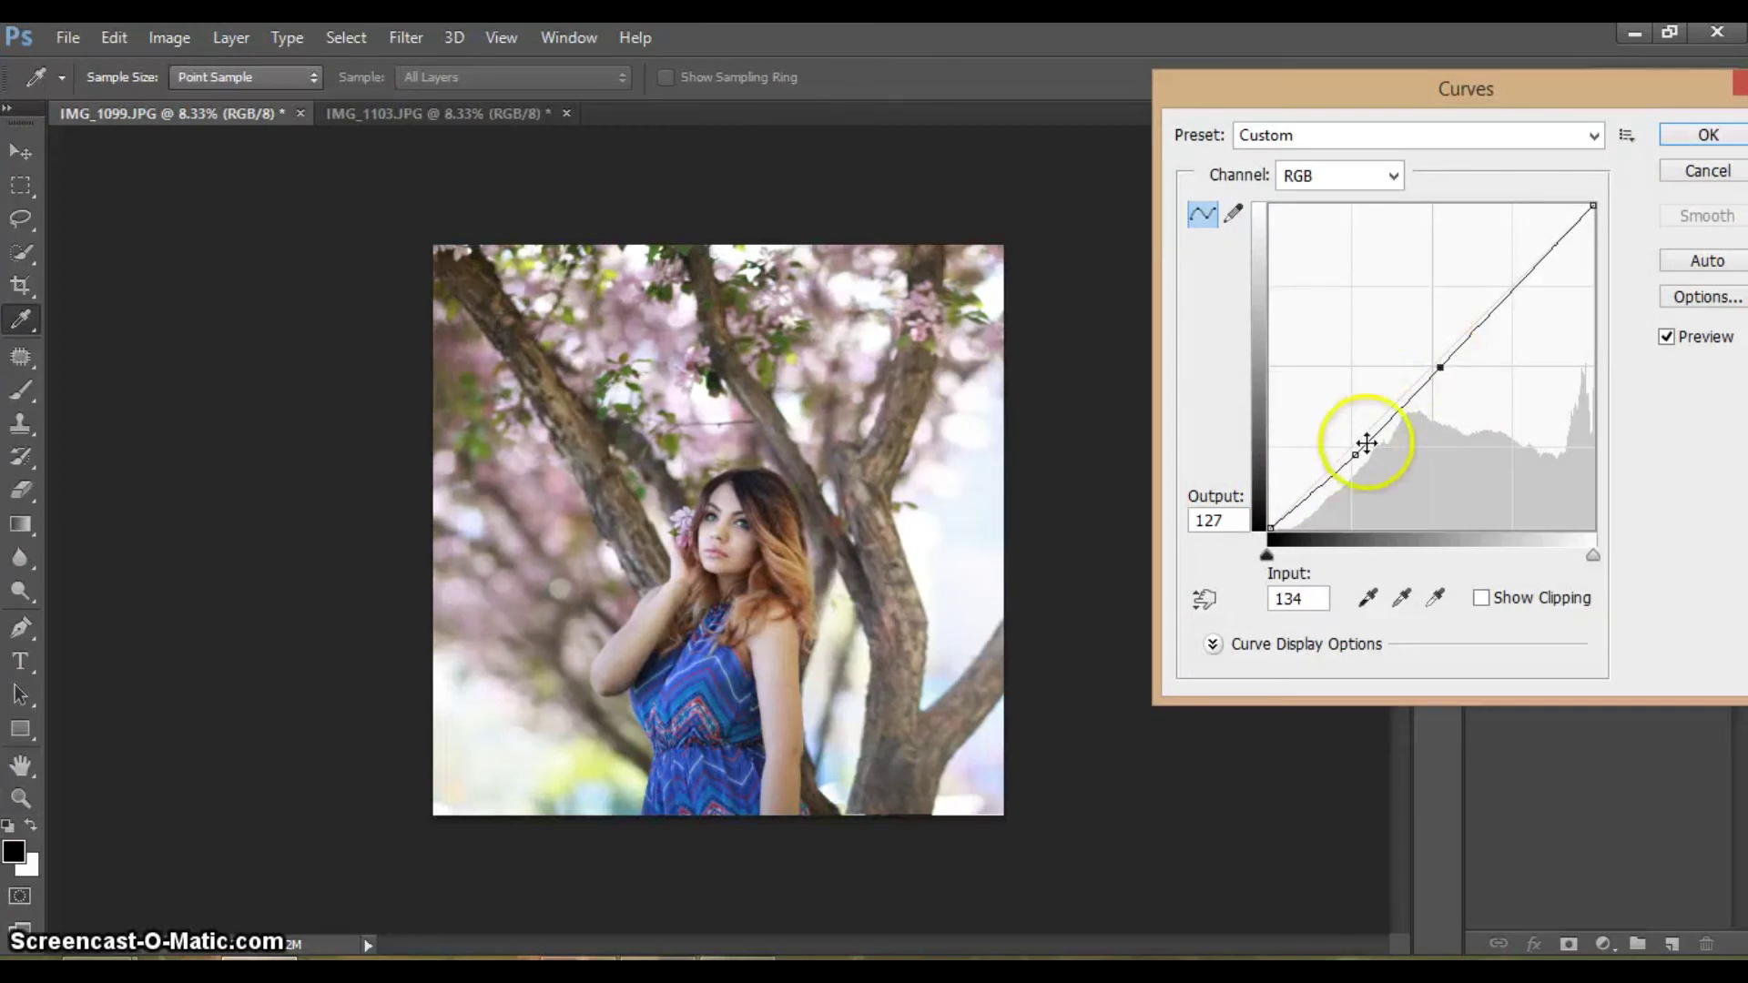
pyautogui.click(1708, 134)
pyautogui.click(769, 585)
pyautogui.click(706, 503)
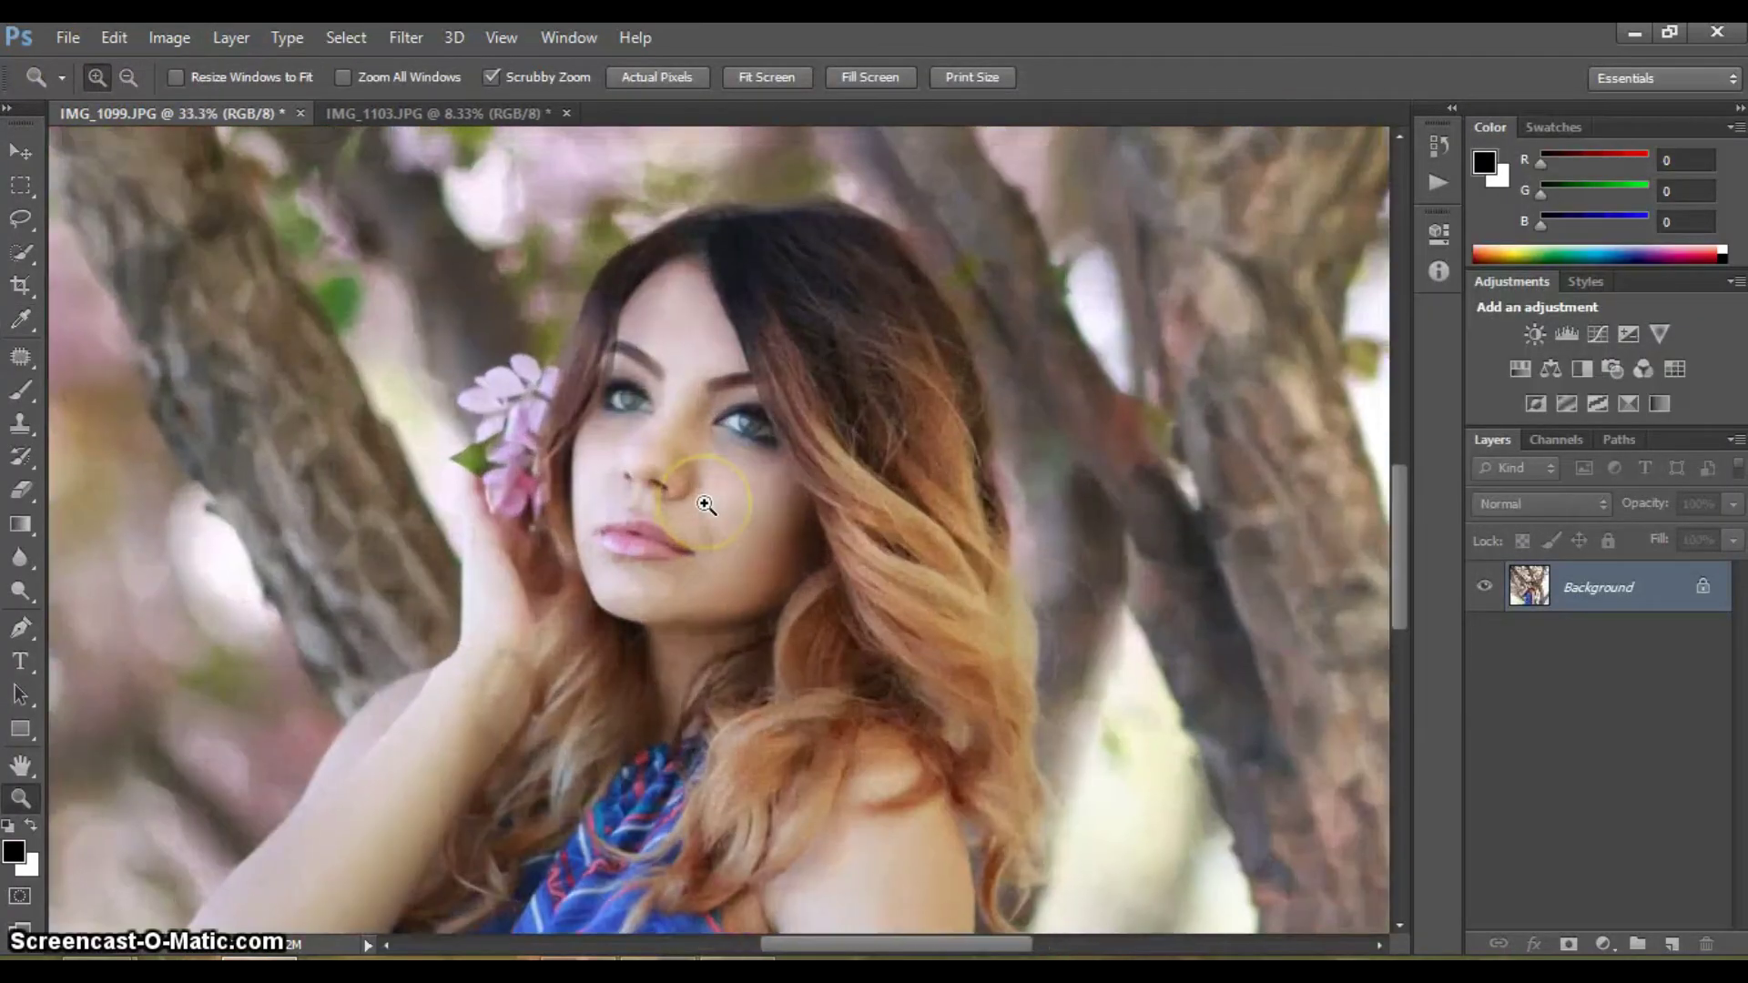
# Duplicate the Background layer for retouching
pyautogui.rightClick(1545, 610)
pyautogui.click(1457, 654)
pyautogui.click(1100, 304)
pyautogui.click(21, 357)
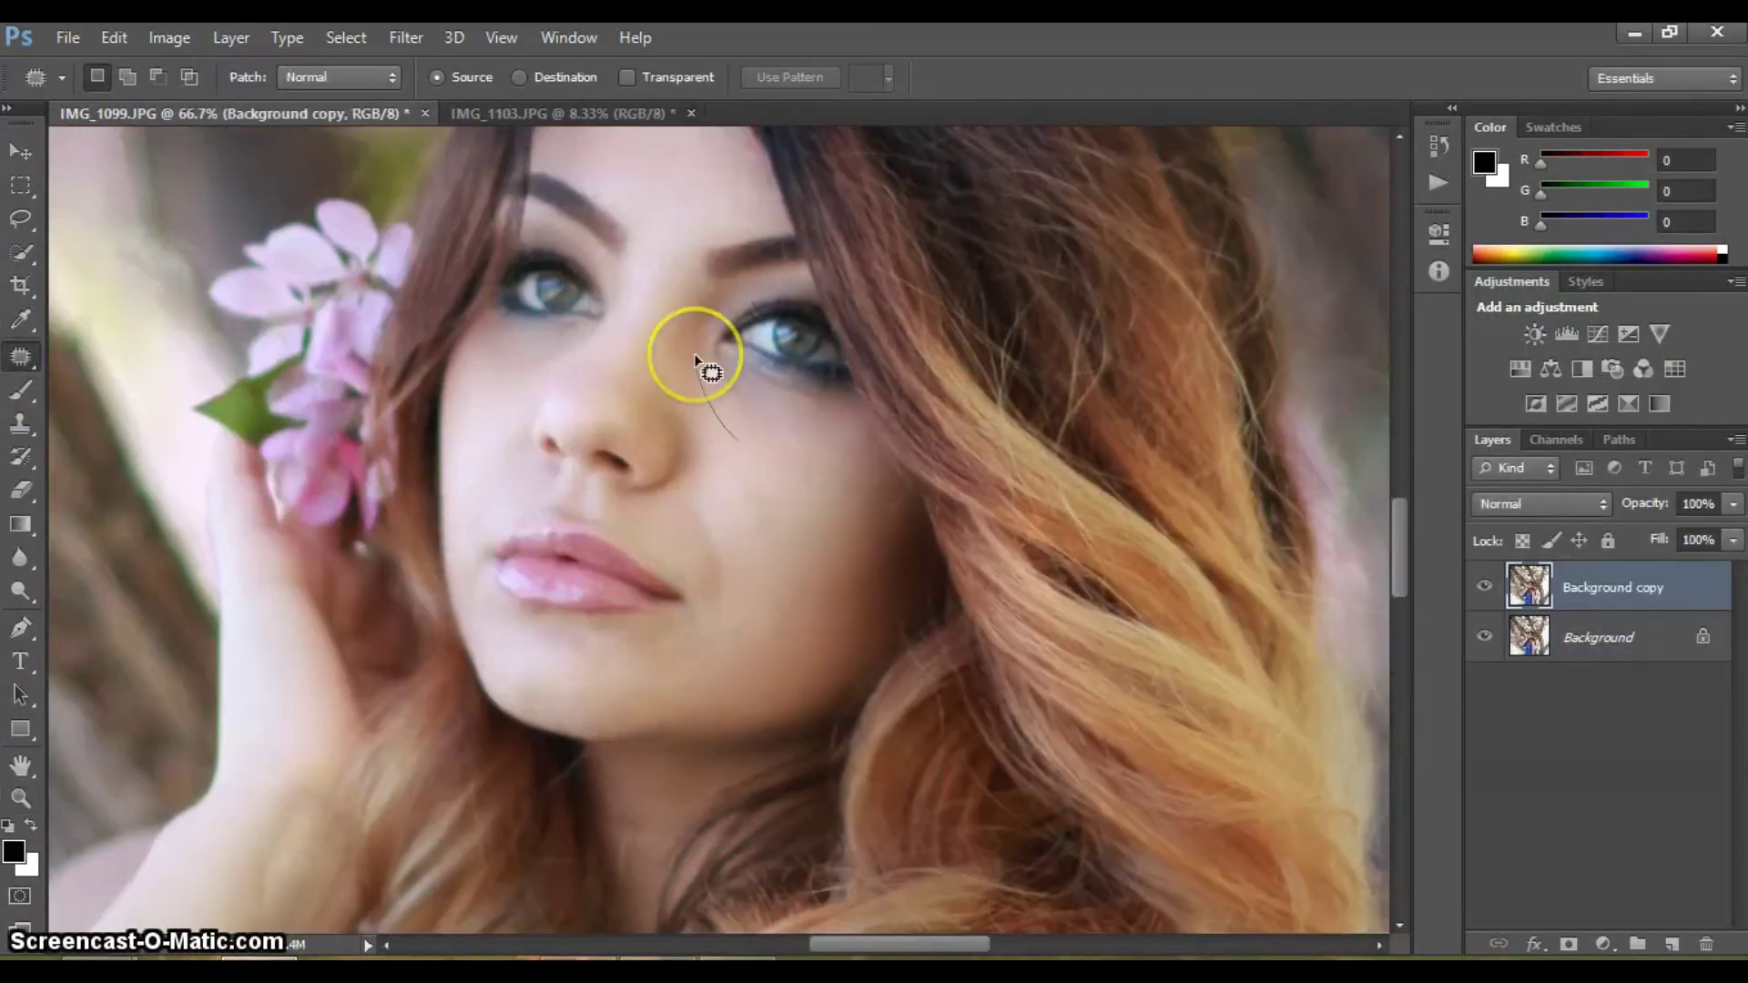
# Patch the under-eye and cheek blemishes with clean skin
pyautogui.moveTo(852, 481); pyautogui.dragTo(852, 481)
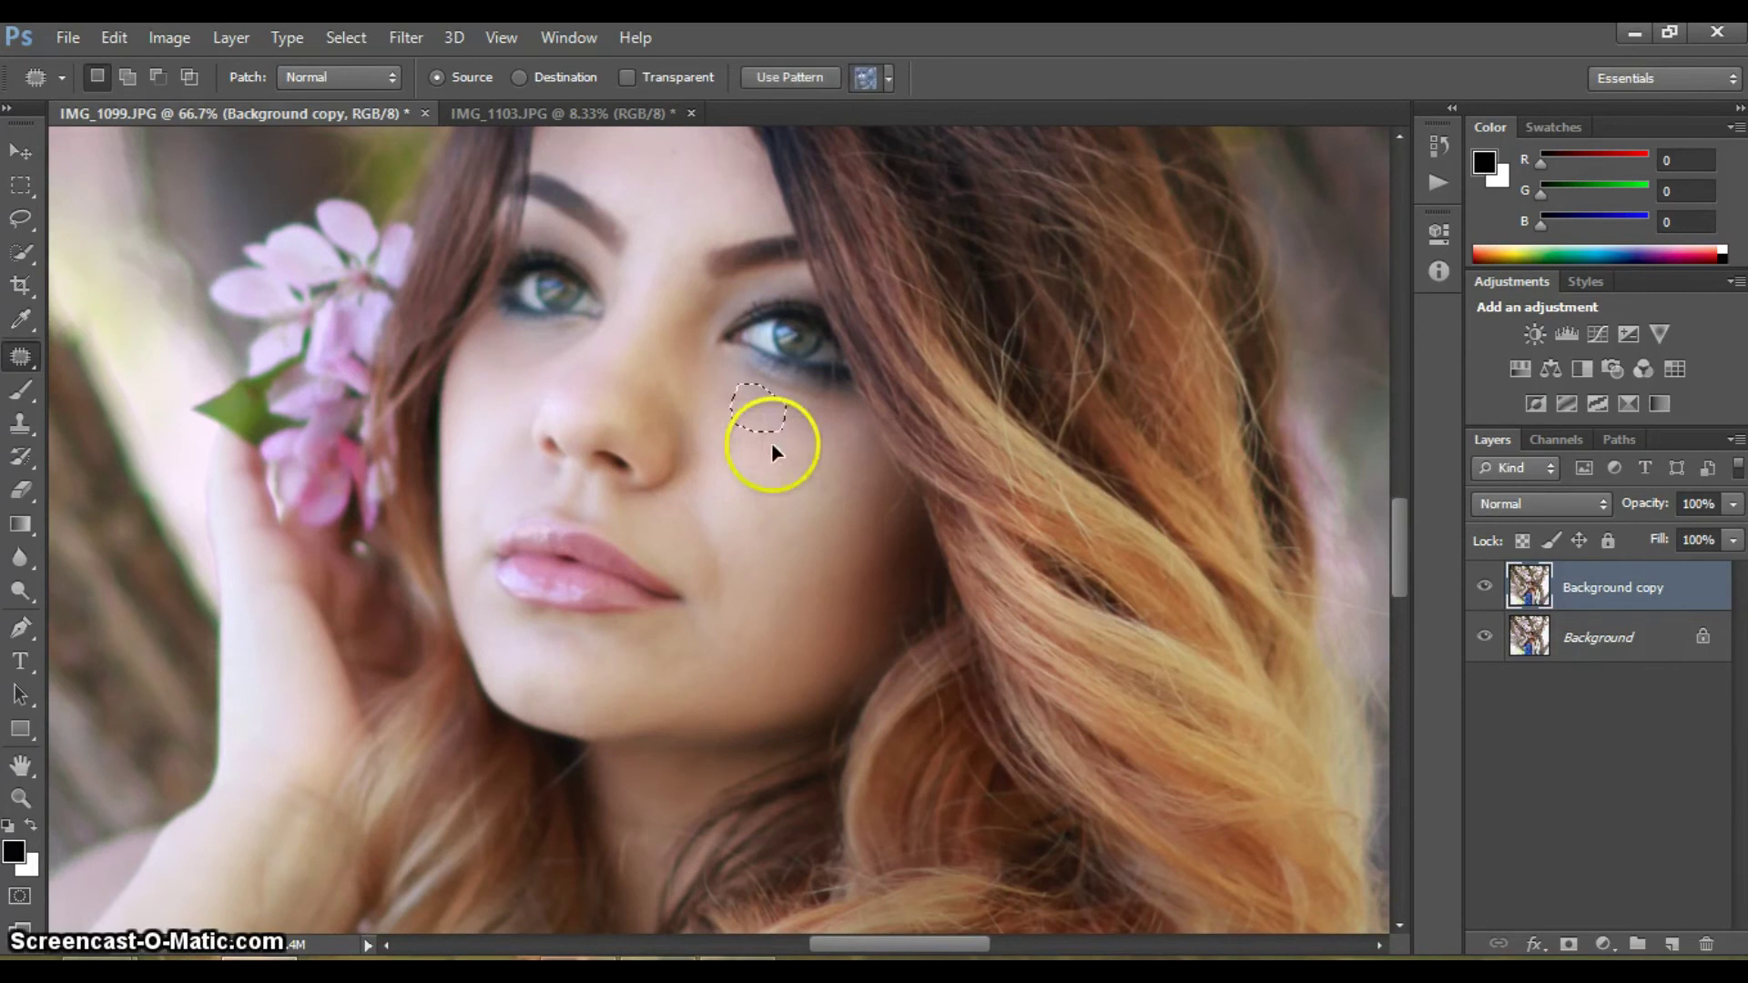
pyautogui.moveTo(736, 574); pyautogui.dragTo(679, 544)
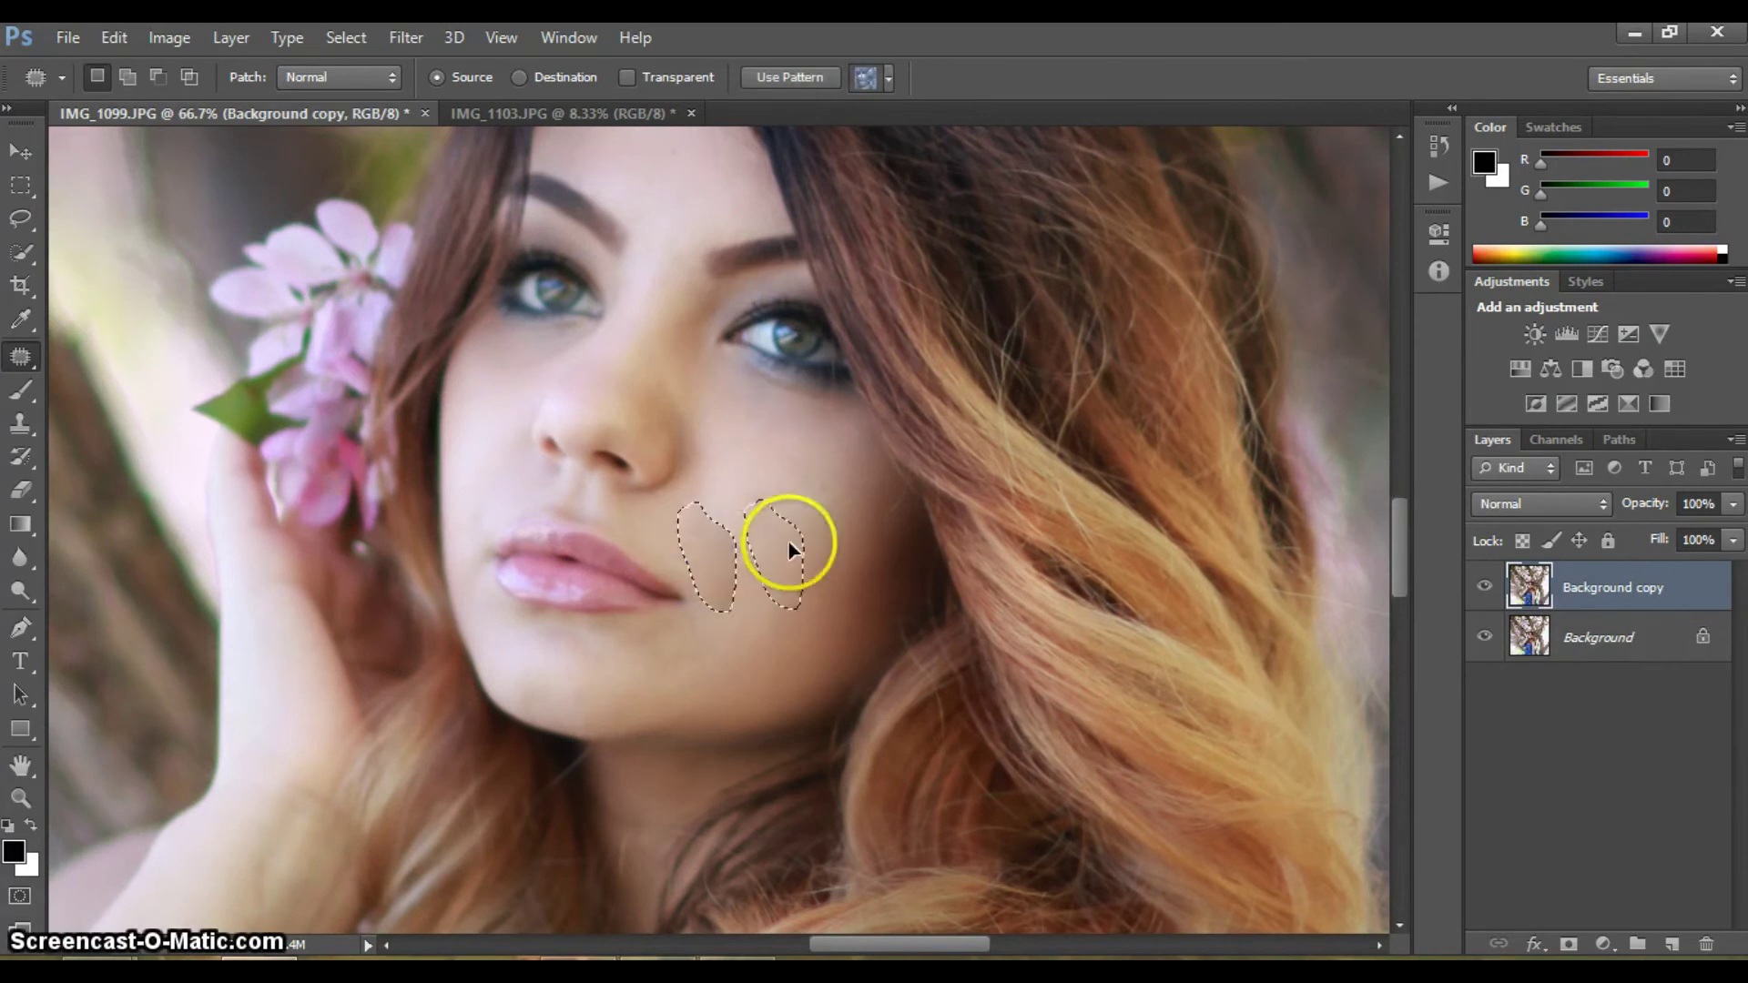
pyautogui.moveTo(789, 546)
pyautogui.mouseDown()
pyautogui.moveTo(774, 545)
pyautogui.moveTo(814, 517)
pyautogui.mouseUp()
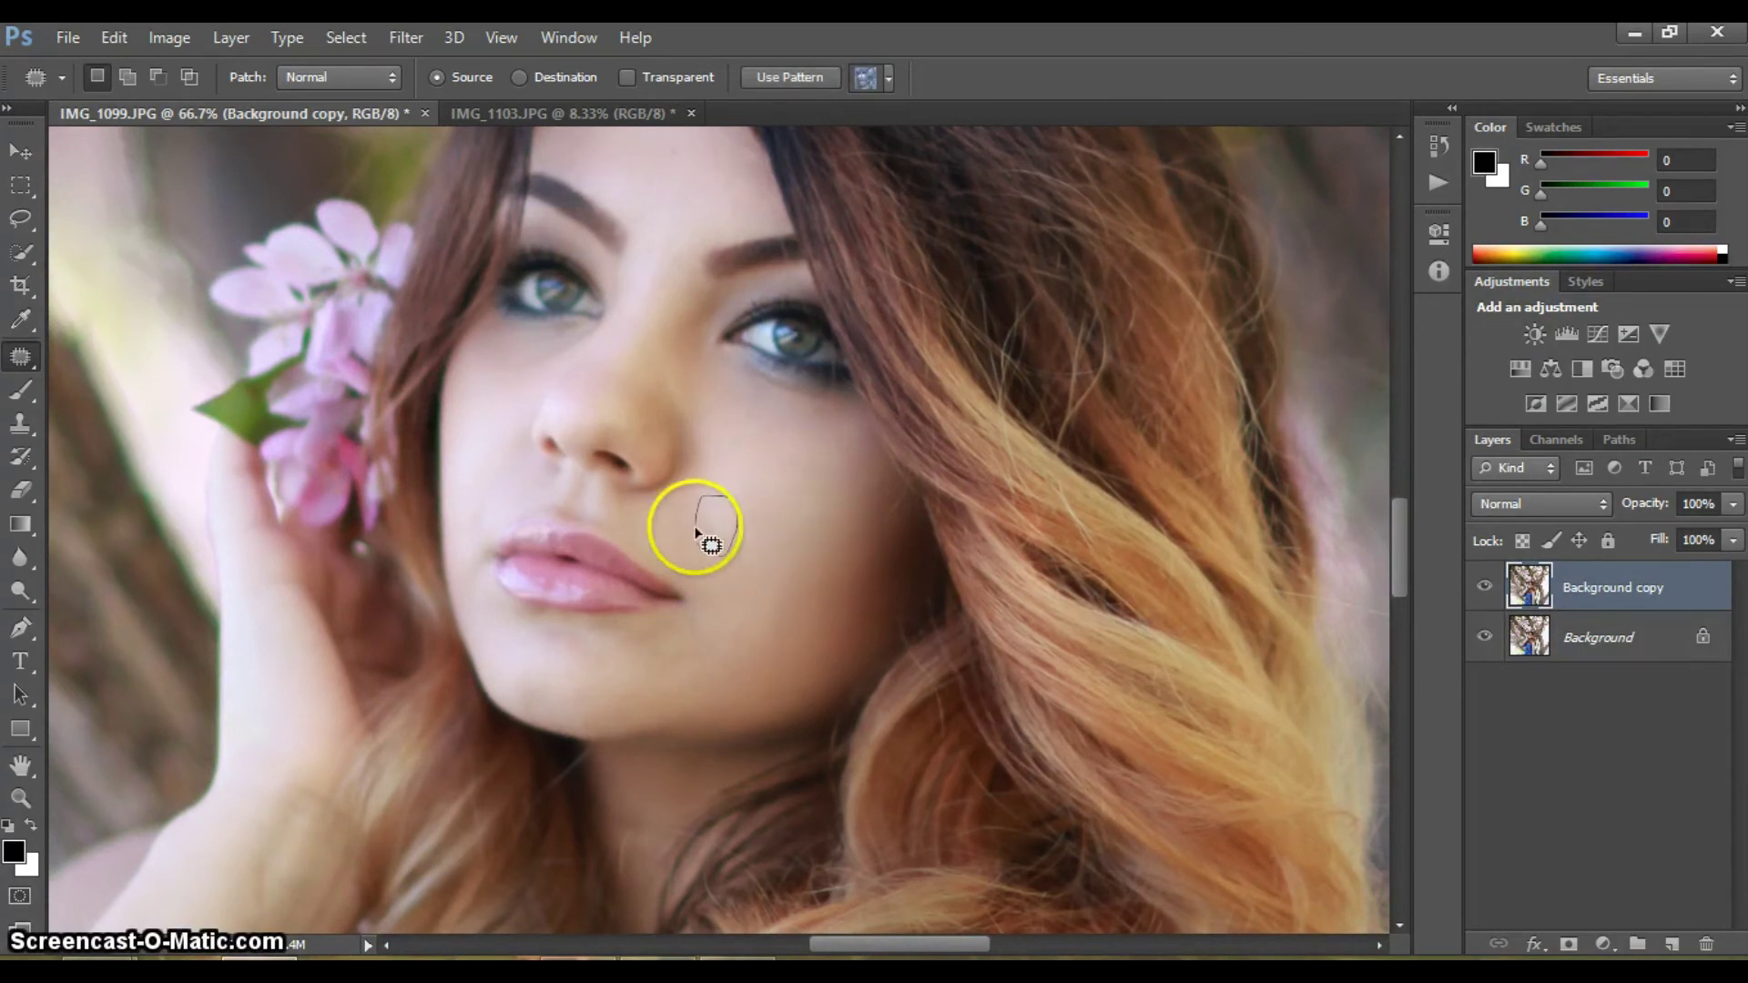
pyautogui.moveTo(496, 339)
pyautogui.mouseDown()
pyautogui.moveTo(470, 410)
pyautogui.moveTo(497, 339)
pyautogui.moveTo(491, 386)
pyautogui.mouseUp()
pyautogui.click(559, 318)
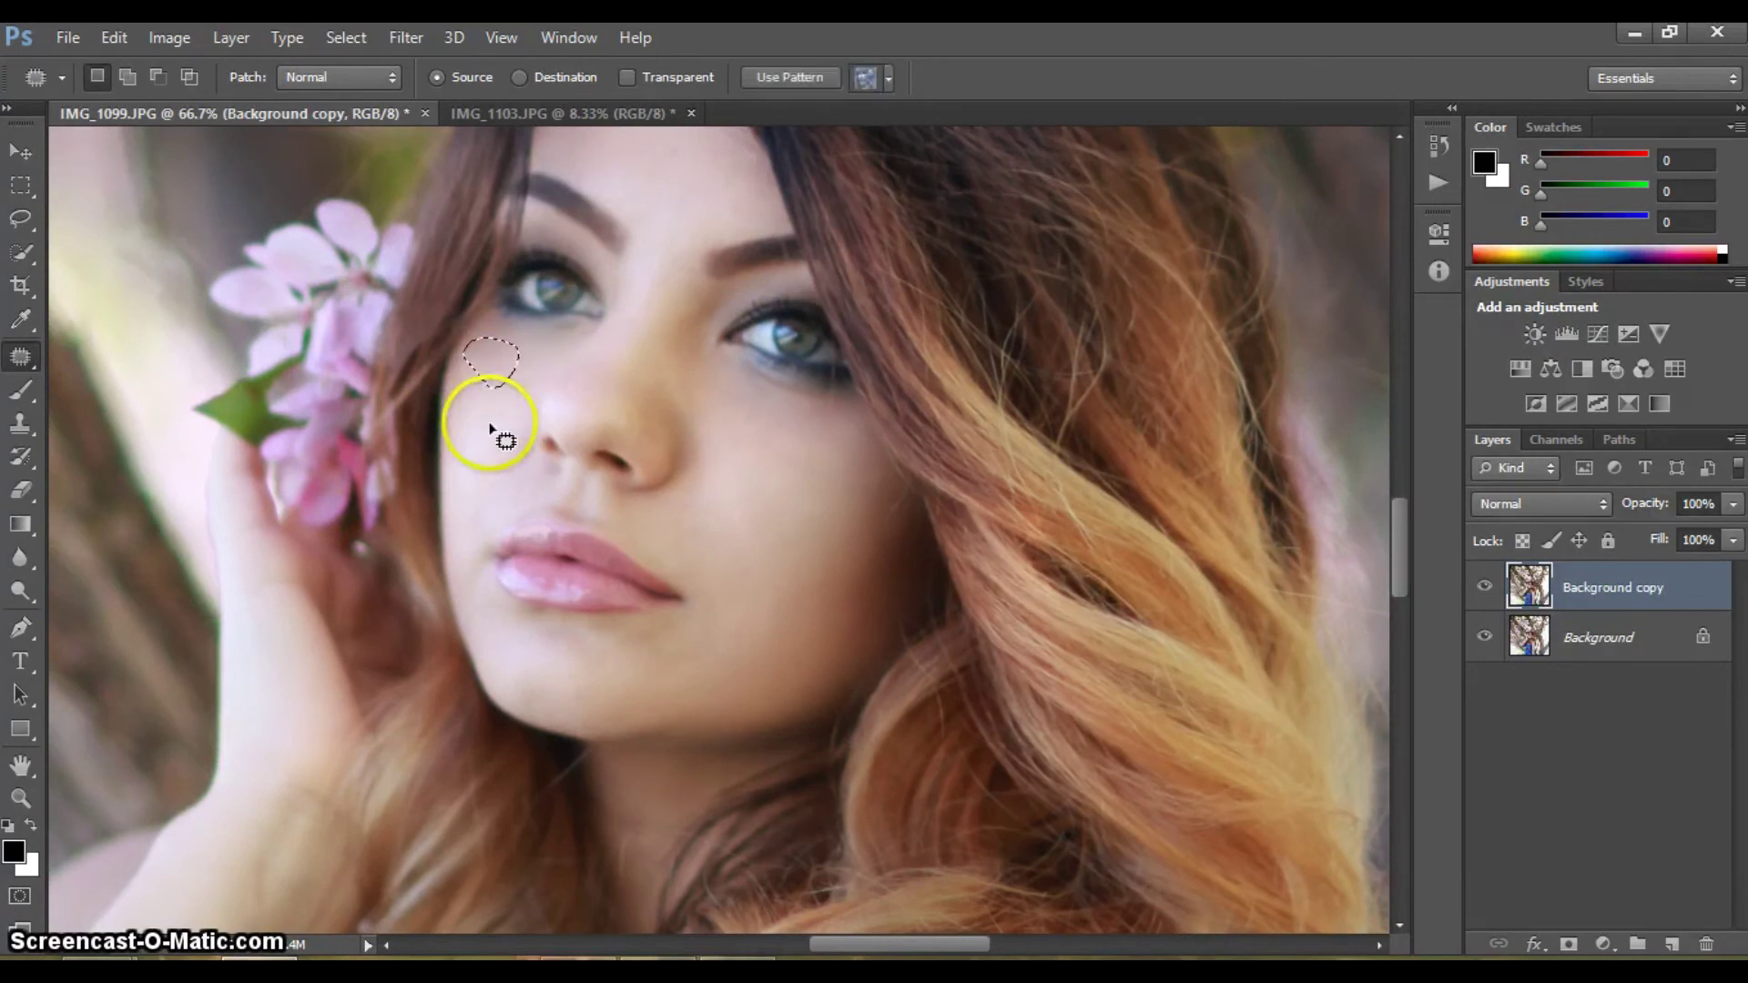
pyautogui.moveTo(1398, 547); pyautogui.dragTo(1397, 521)
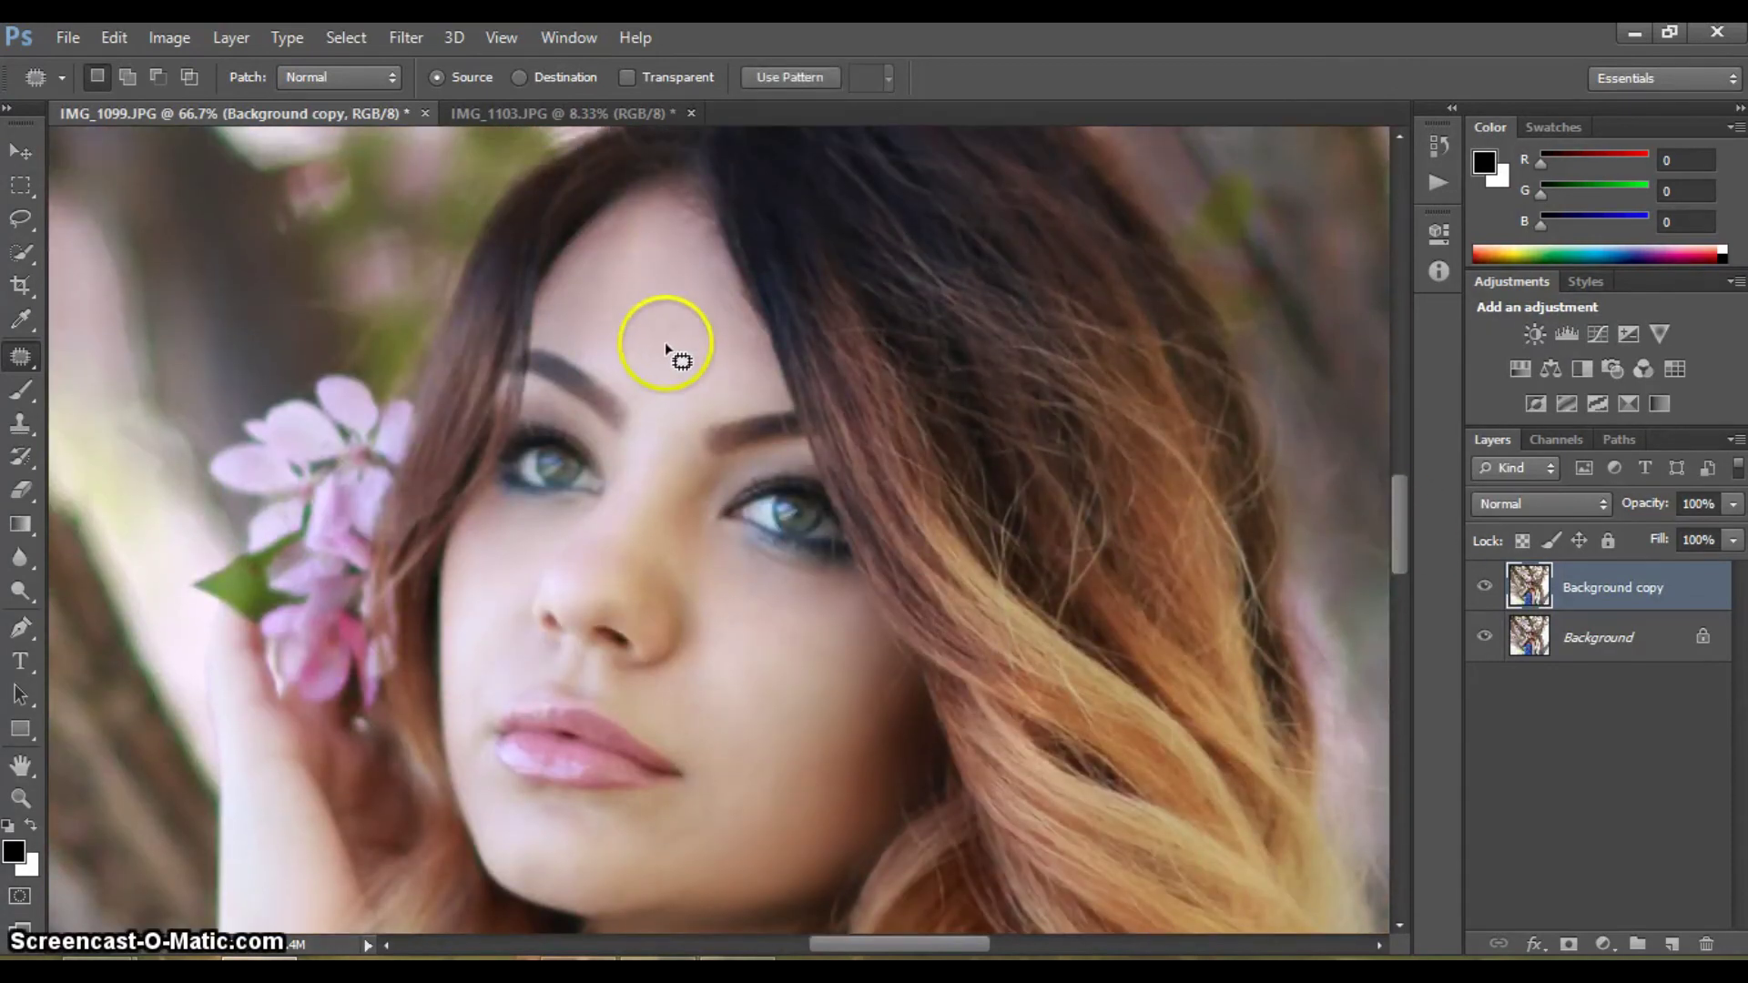
# Compare before and after, then flatten the retouched layers into one Background
pyautogui.press('z')
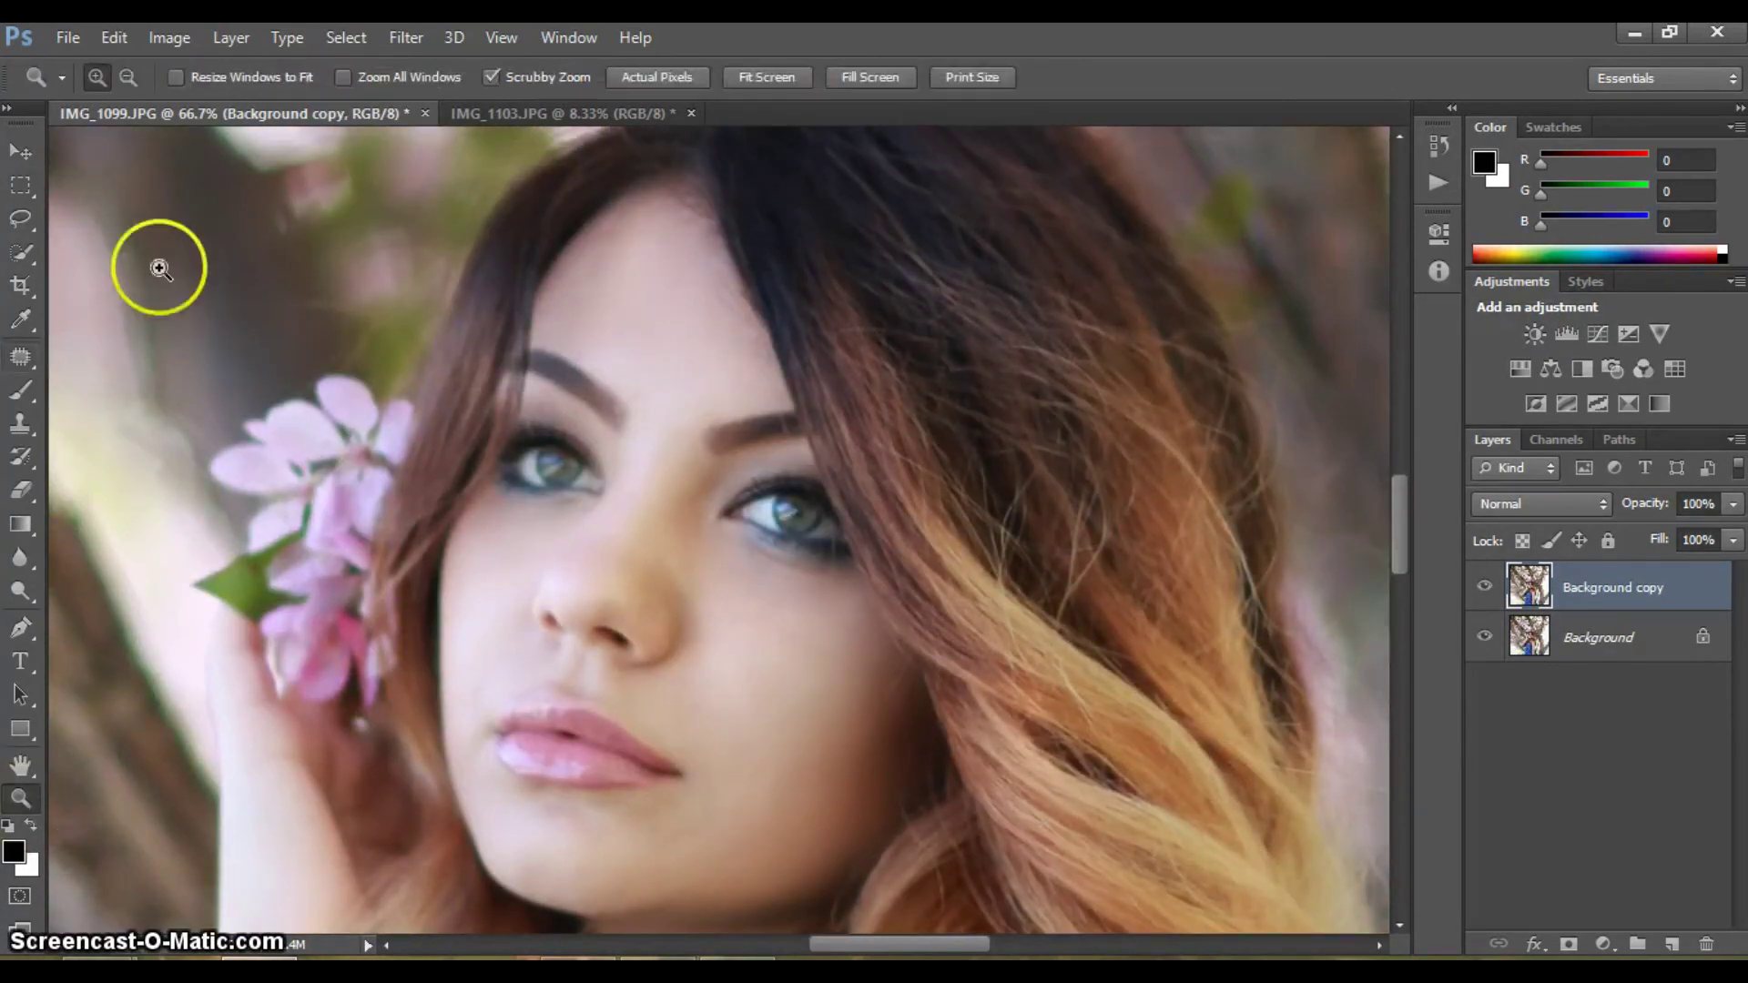
pyautogui.keyDown('alt'); pyautogui.click(708, 370); pyautogui.keyUp('alt')
pyautogui.click(1484, 587)
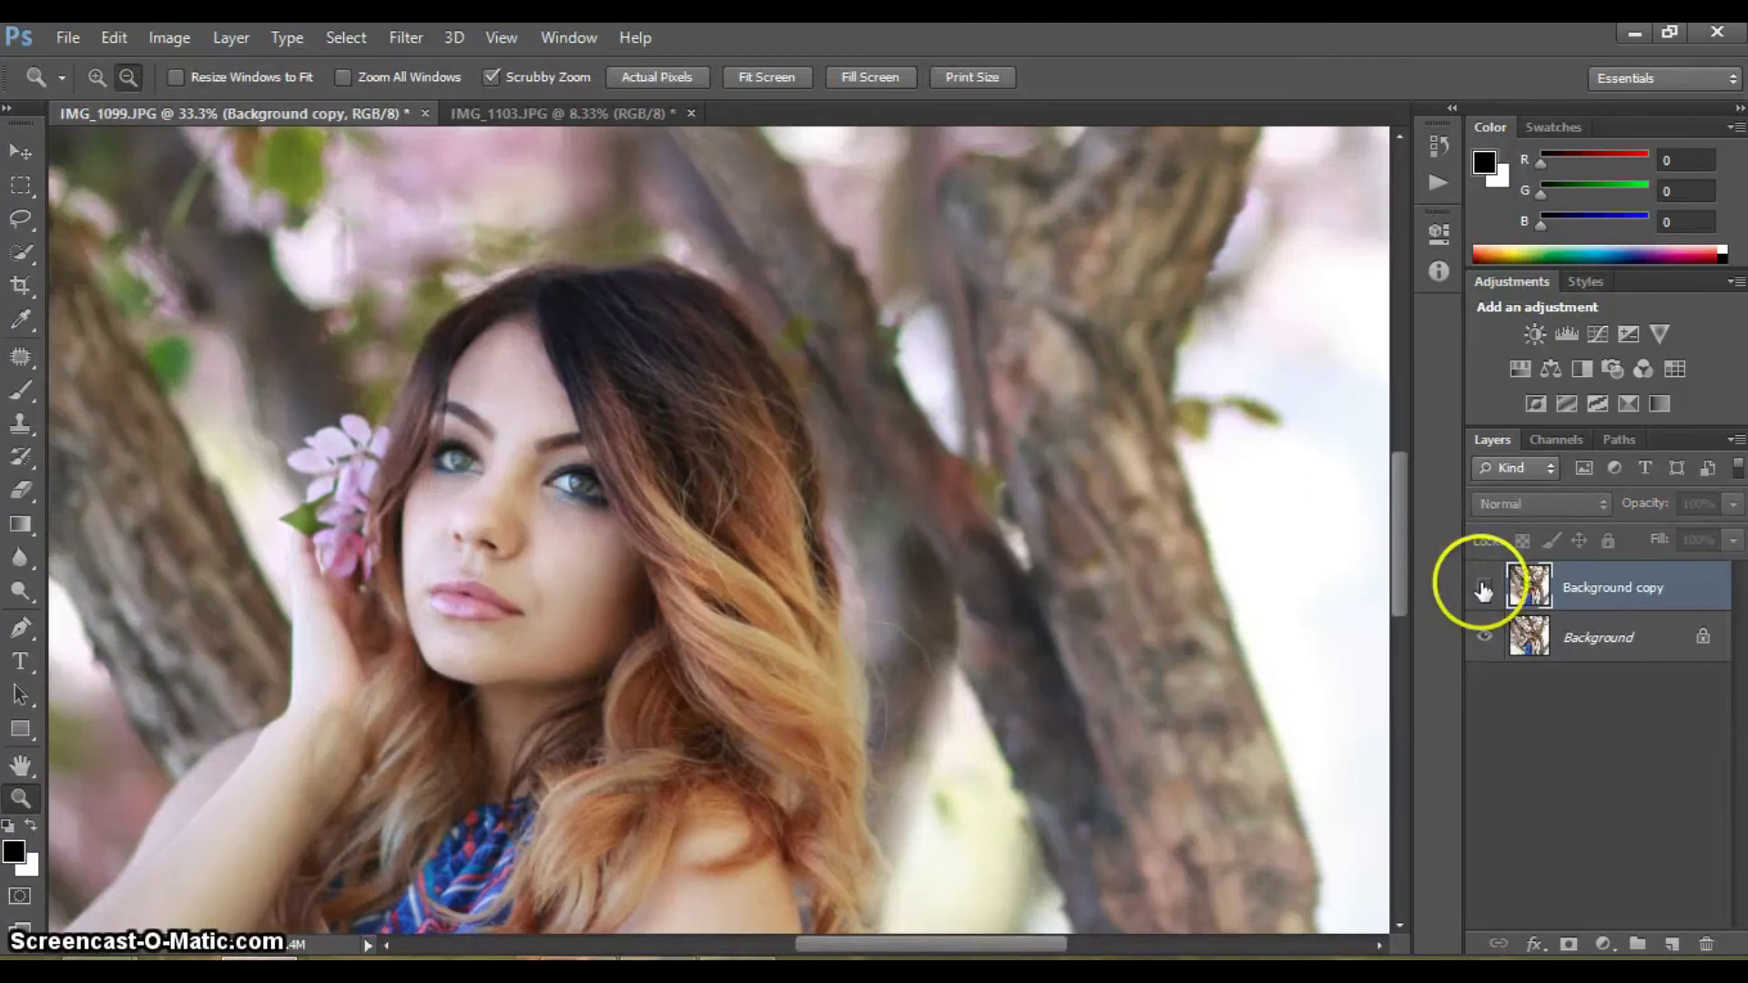
pyautogui.rightClick(1630, 633)
pyautogui.click(1475, 850)
# Duplicate the flattened Background layer again
pyautogui.keyDown('alt'); pyautogui.click(327, 350); pyautogui.keyUp('alt')
pyautogui.keyDown('alt'); pyautogui.click(328, 349); pyautogui.keyUp('alt')
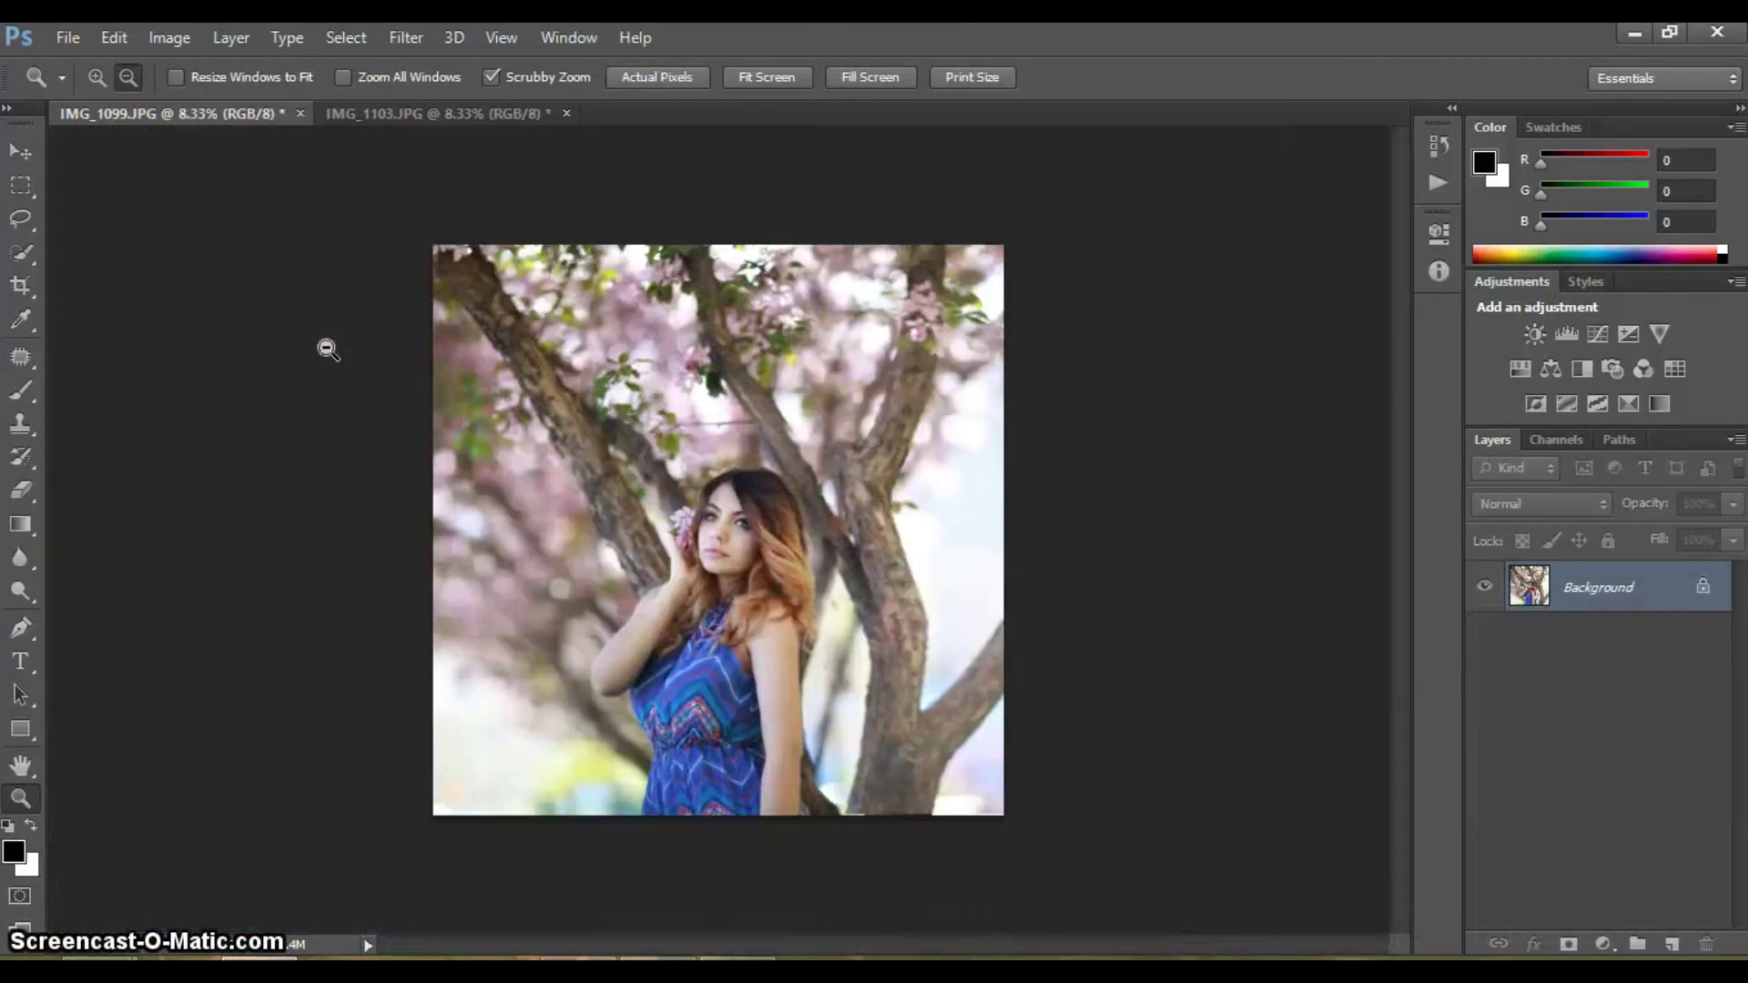
pyautogui.click(664, 417)
pyautogui.rightClick(1568, 587)
pyautogui.click(1475, 619)
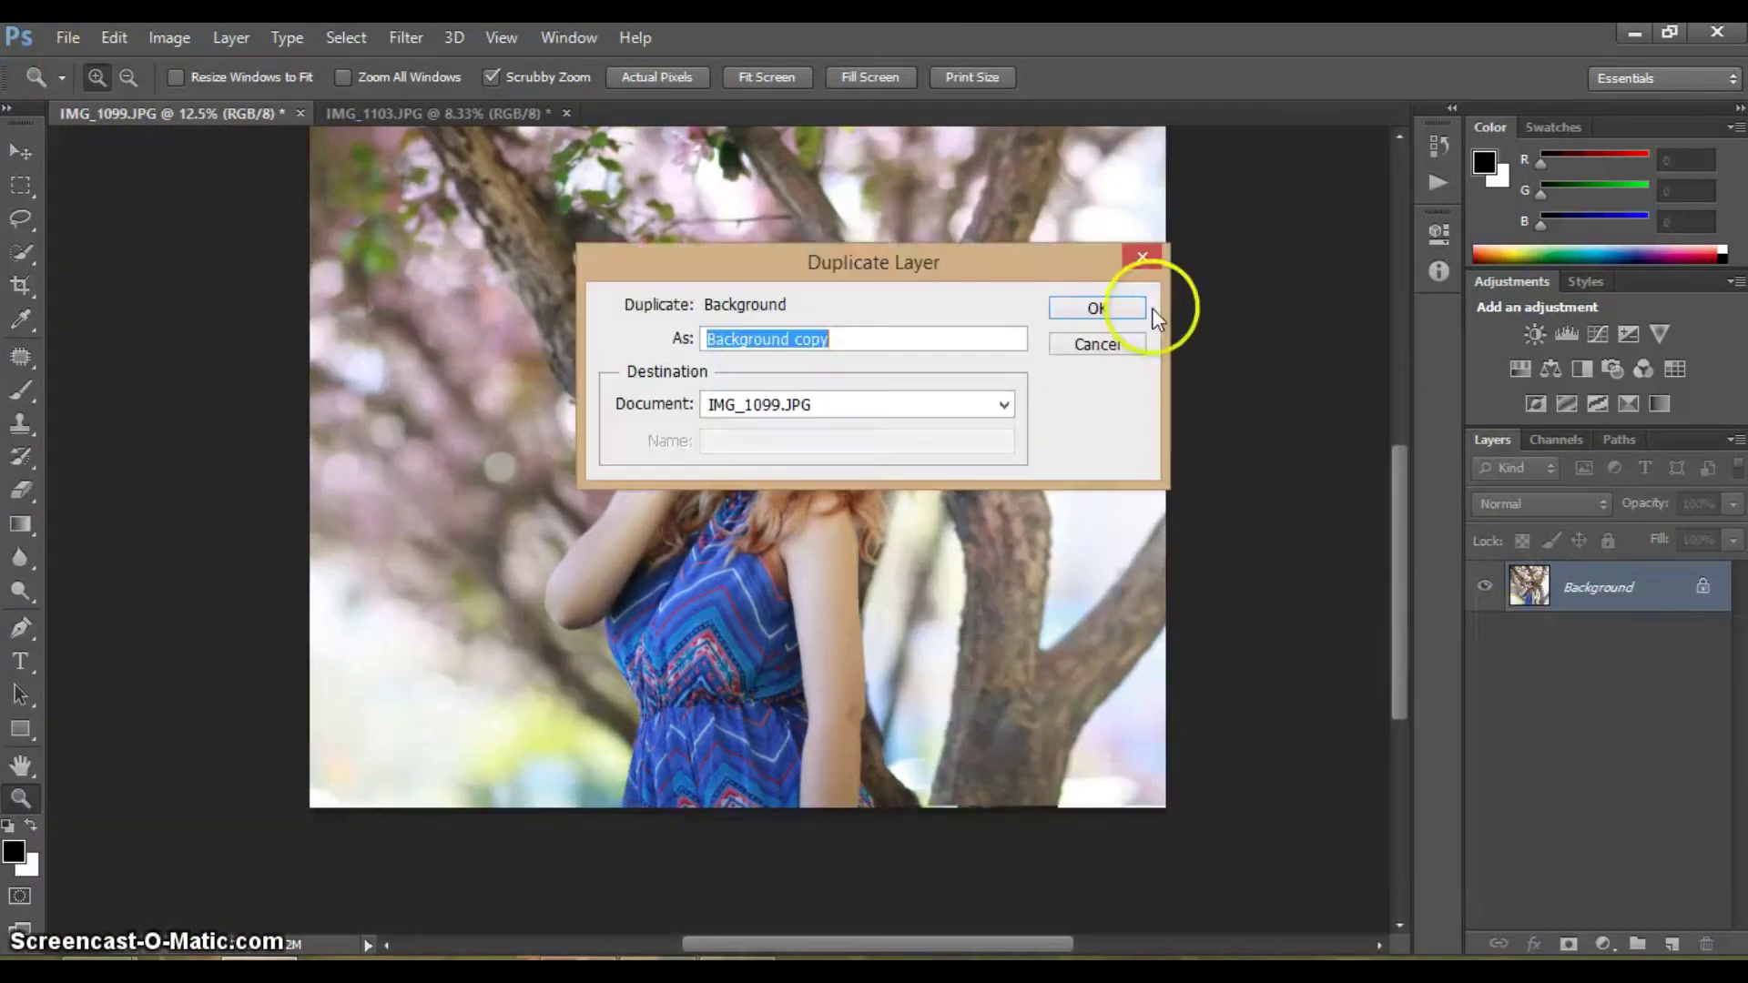
pyautogui.click(1138, 308)
# Brighten the Background copy by bending its Curves upward
pyautogui.click(170, 37)
pyautogui.click(510, 143)
pyautogui.moveTo(1418, 381); pyautogui.dragTo(1418, 341)
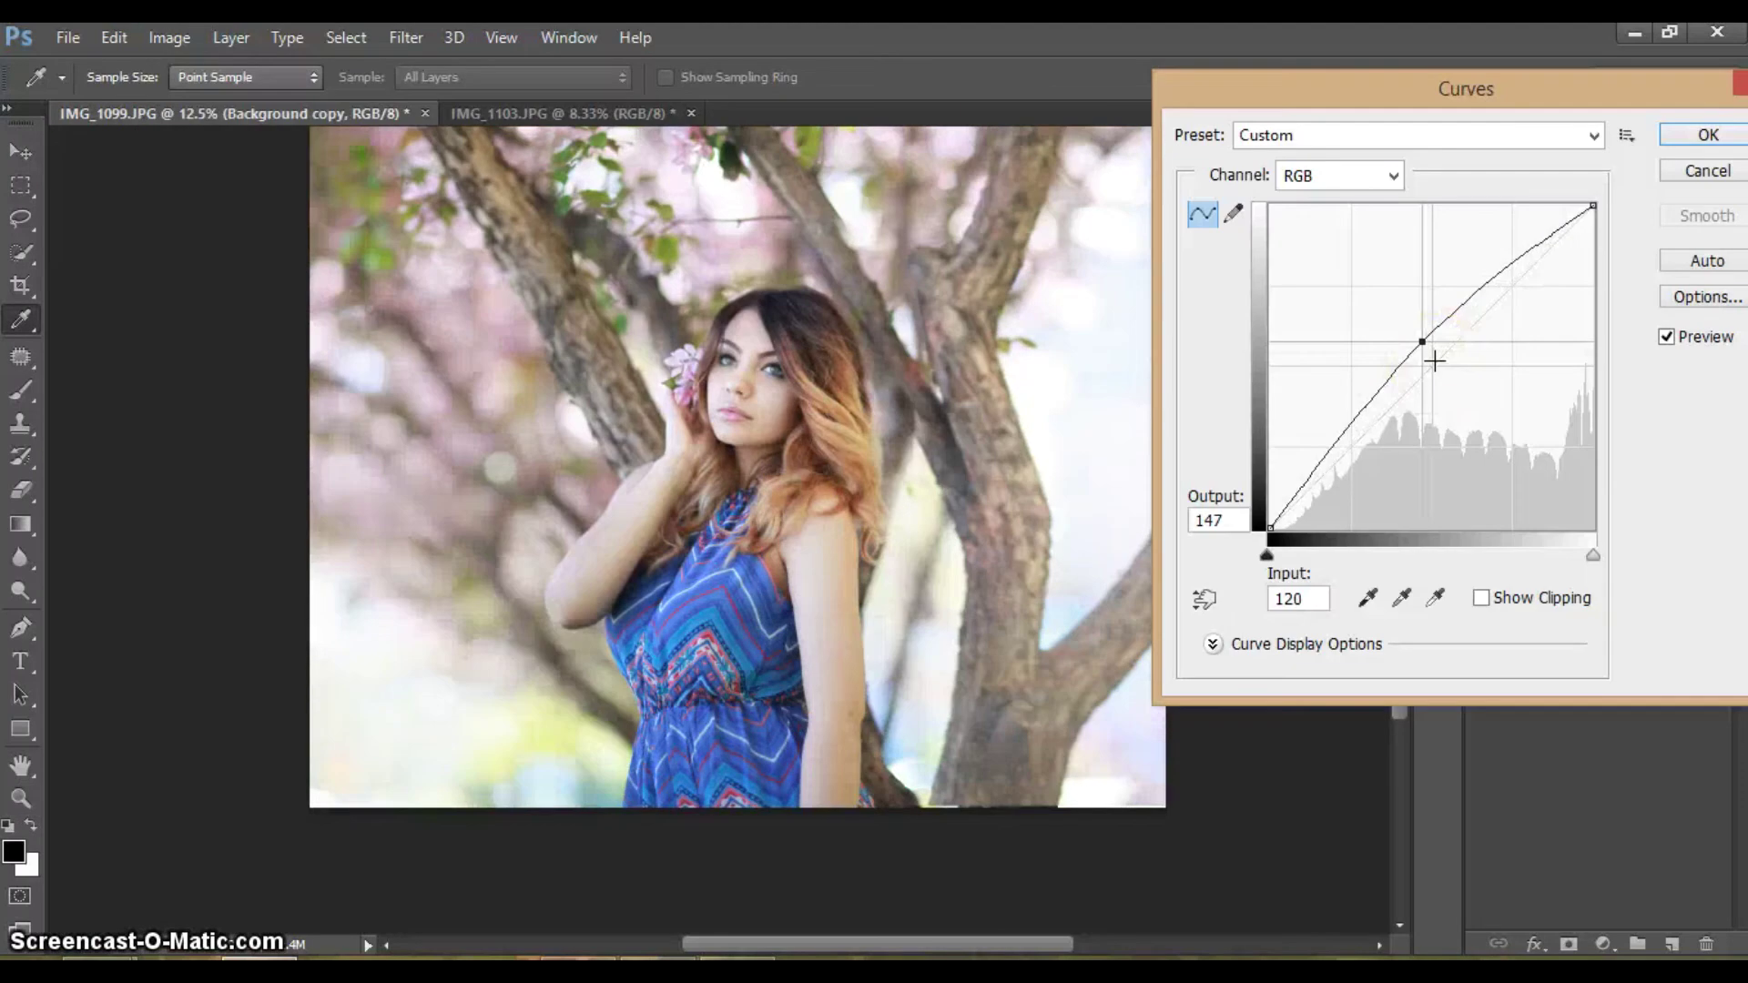
pyautogui.click(1691, 136)
# Hide the brightened copy behind a black layer mask with white as the painting colour
pyautogui.keyDown('alt'); pyautogui.click(1568, 945); pyautogui.keyUp('alt')
pyautogui.press('x')
pyautogui.click(20, 798)
pyautogui.click(761, 379)
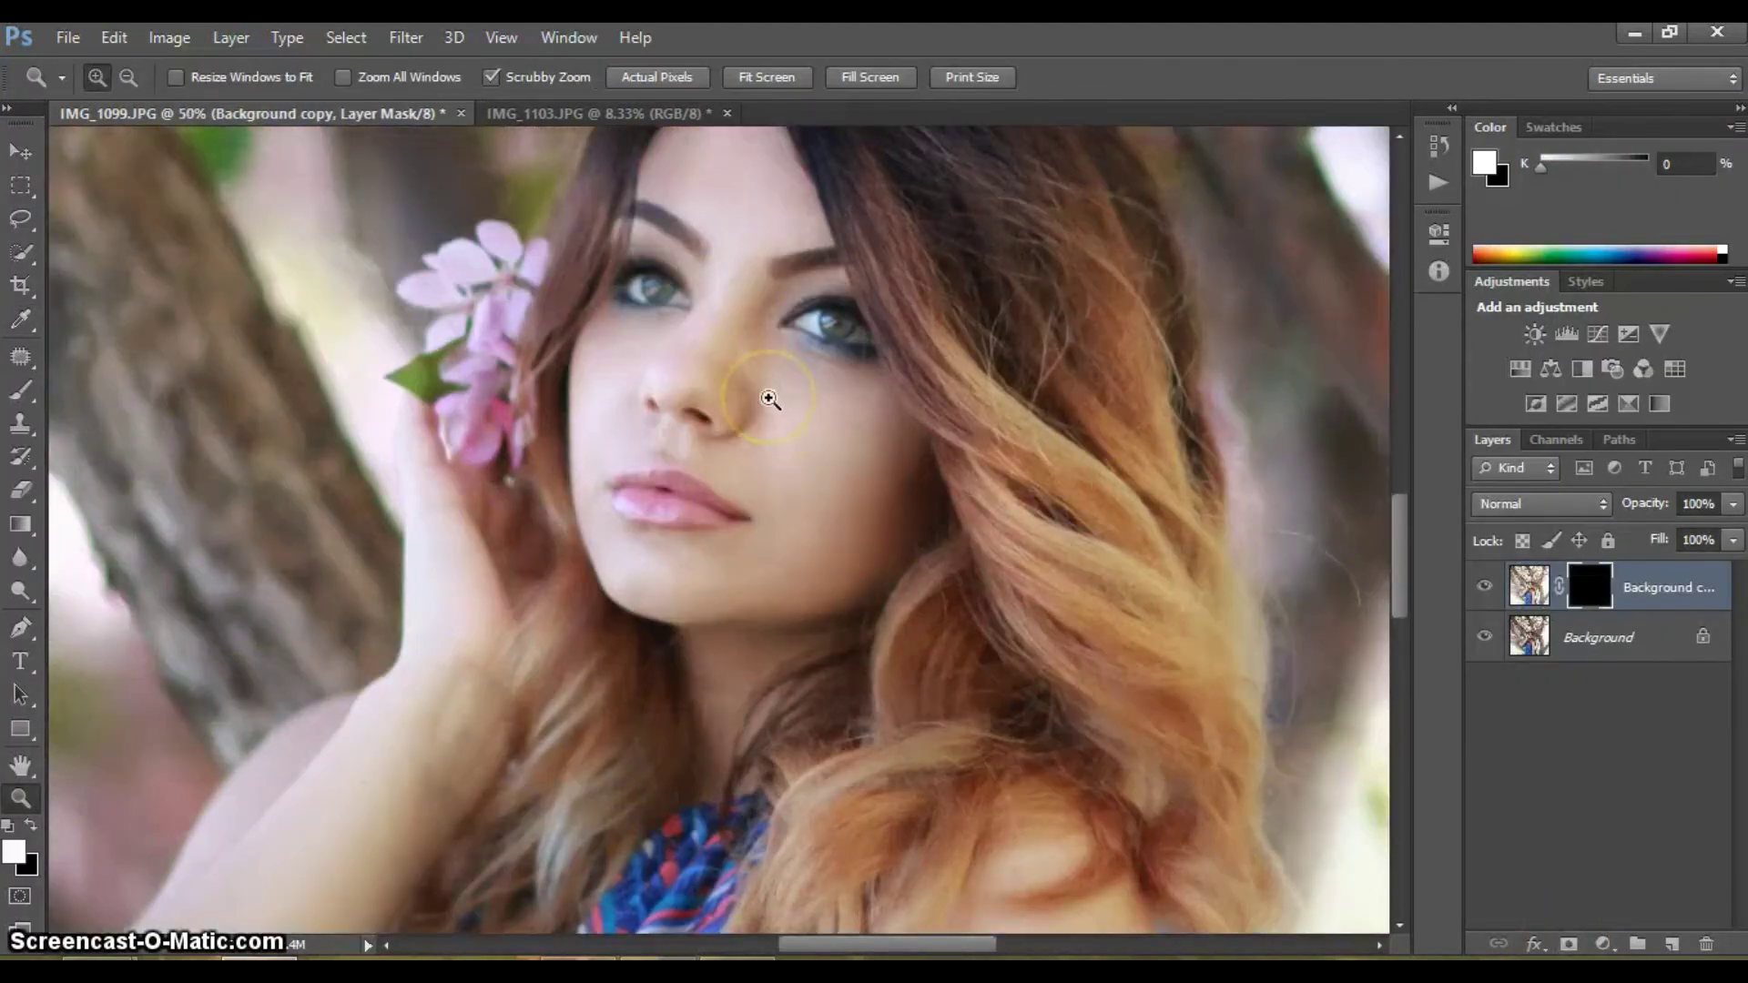
# Set up the Brush tool, resizing it to 54 px and then 172 px
pyautogui.press('b')
pyautogui.click(102, 76)
pyautogui.moveTo(162, 164); pyautogui.dragTo(135, 154)
pyautogui.press('Return')
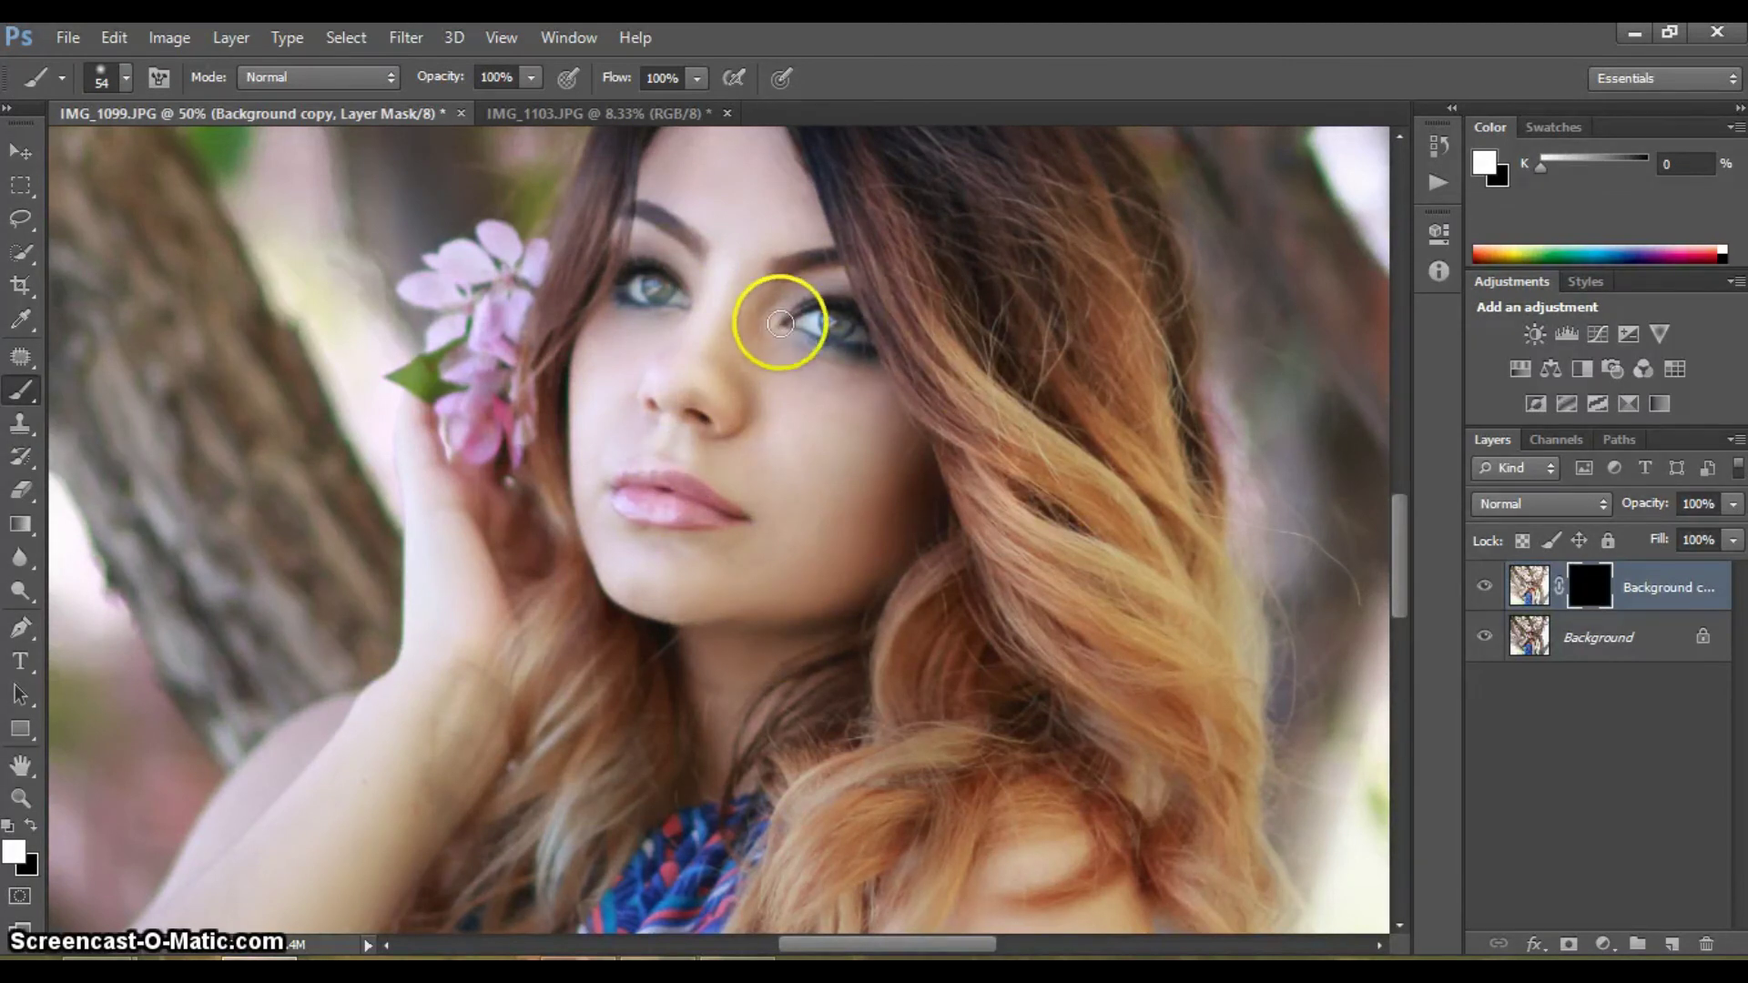
pyautogui.click(126, 77)
pyautogui.press('Return')
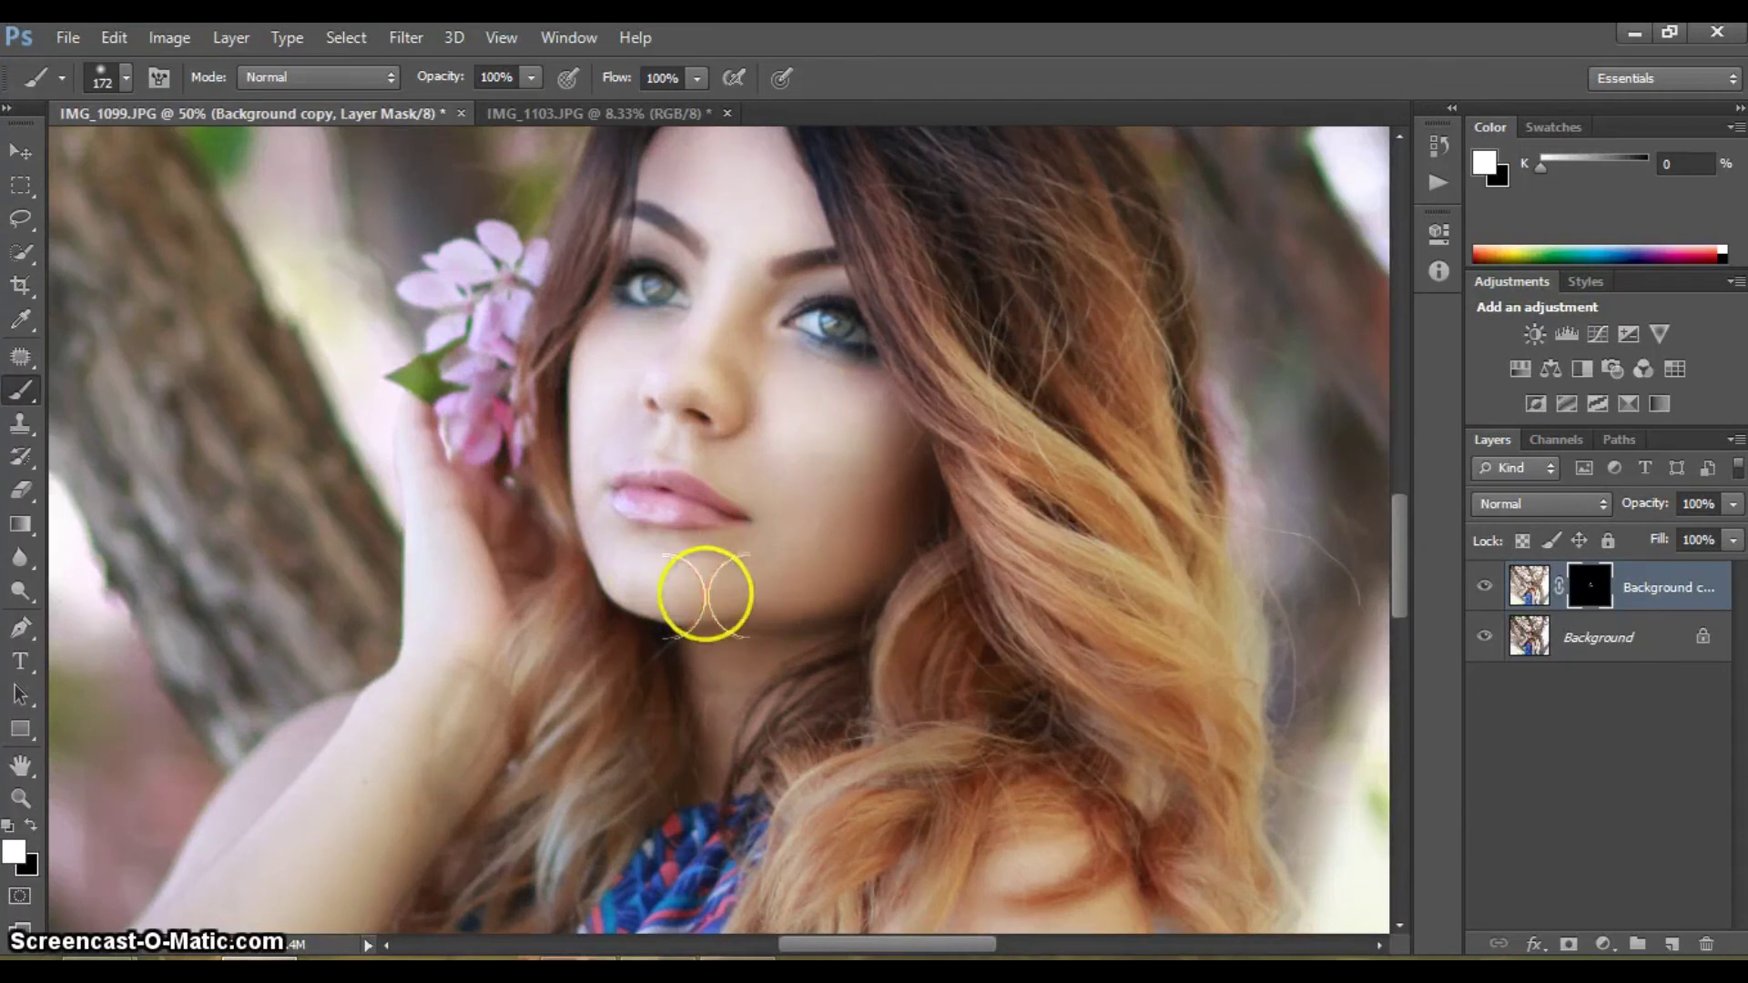
# With a 199 px brush, paint the brightening into the shoulder, arm and forearm
pyautogui.click(20, 798)
pyautogui.moveTo(409, 390); pyautogui.dragTo(136, 391)
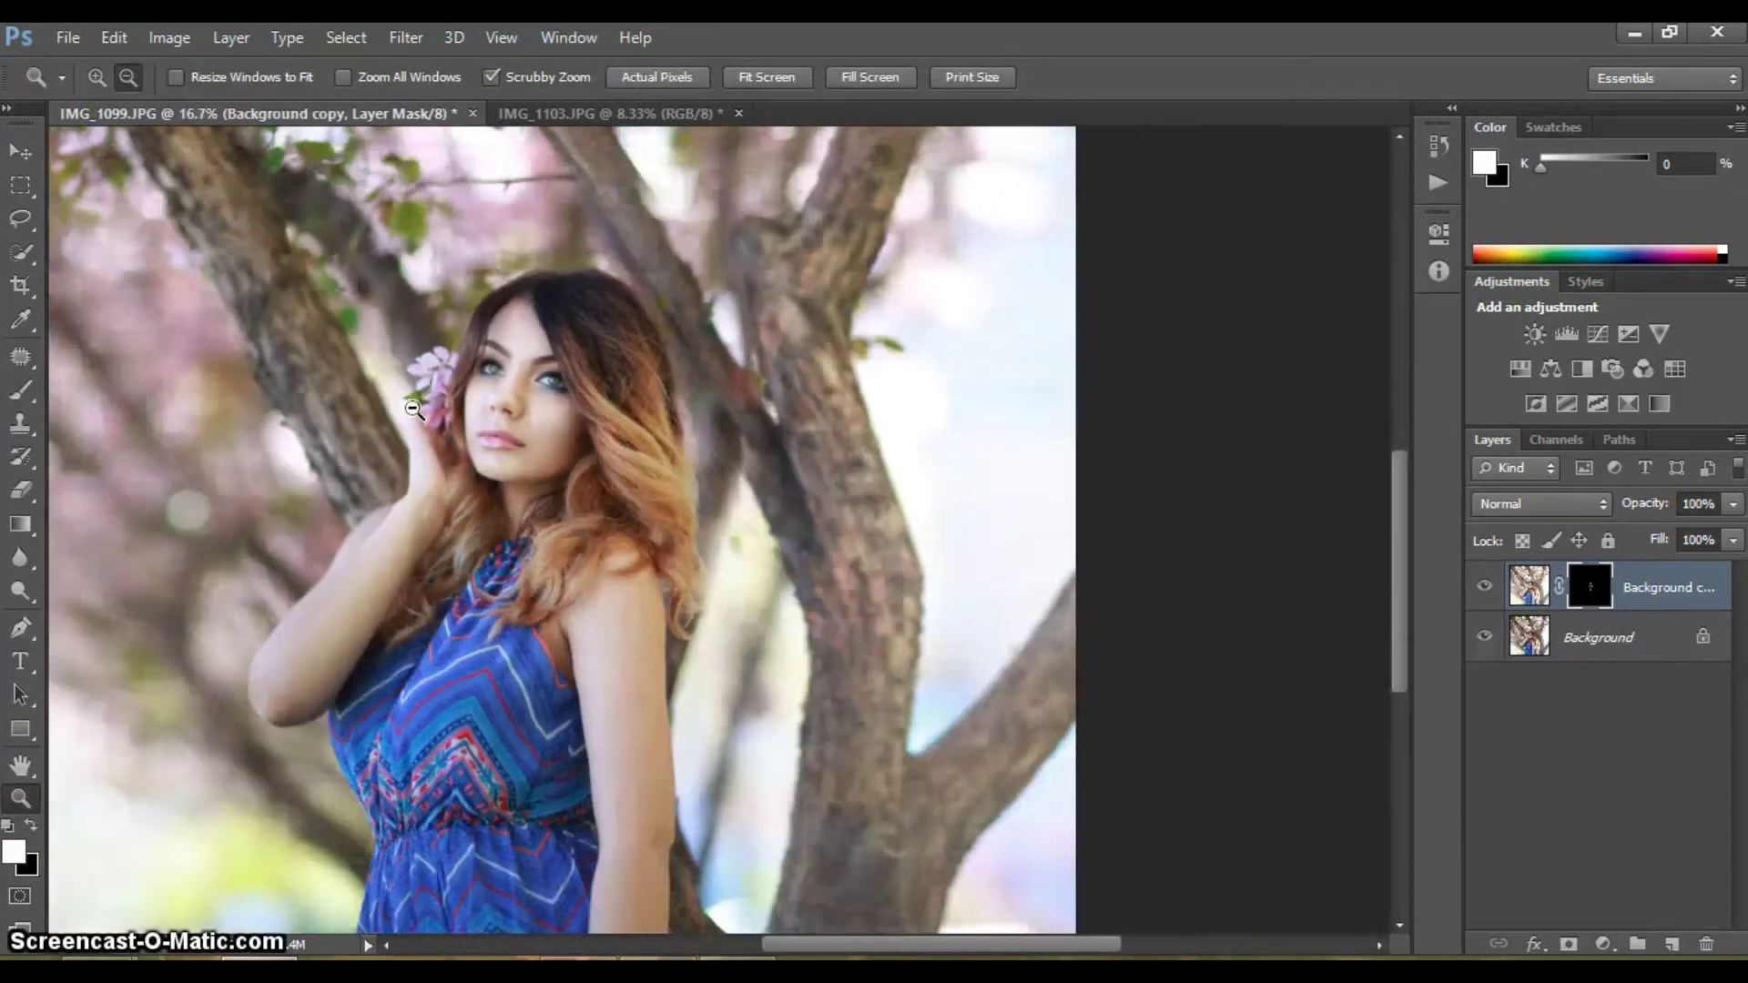
pyautogui.click(20, 392)
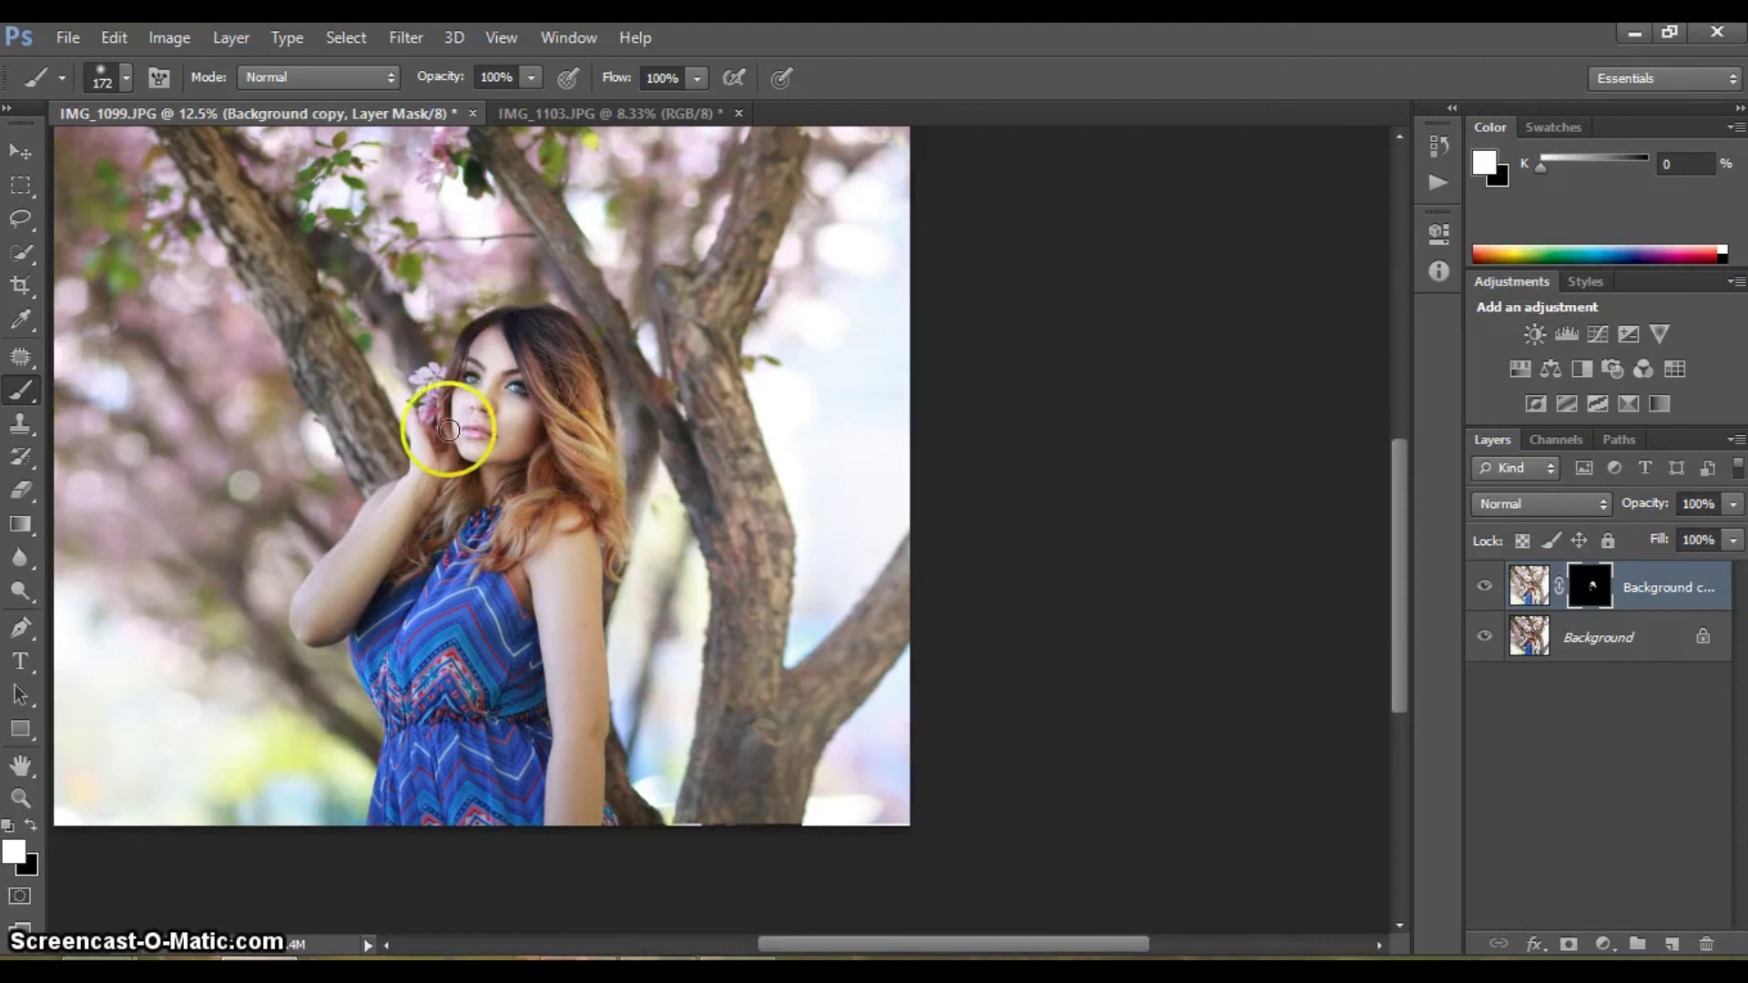
pyautogui.click(126, 77)
pyautogui.moveTo(156, 155); pyautogui.dragTo(162, 154)
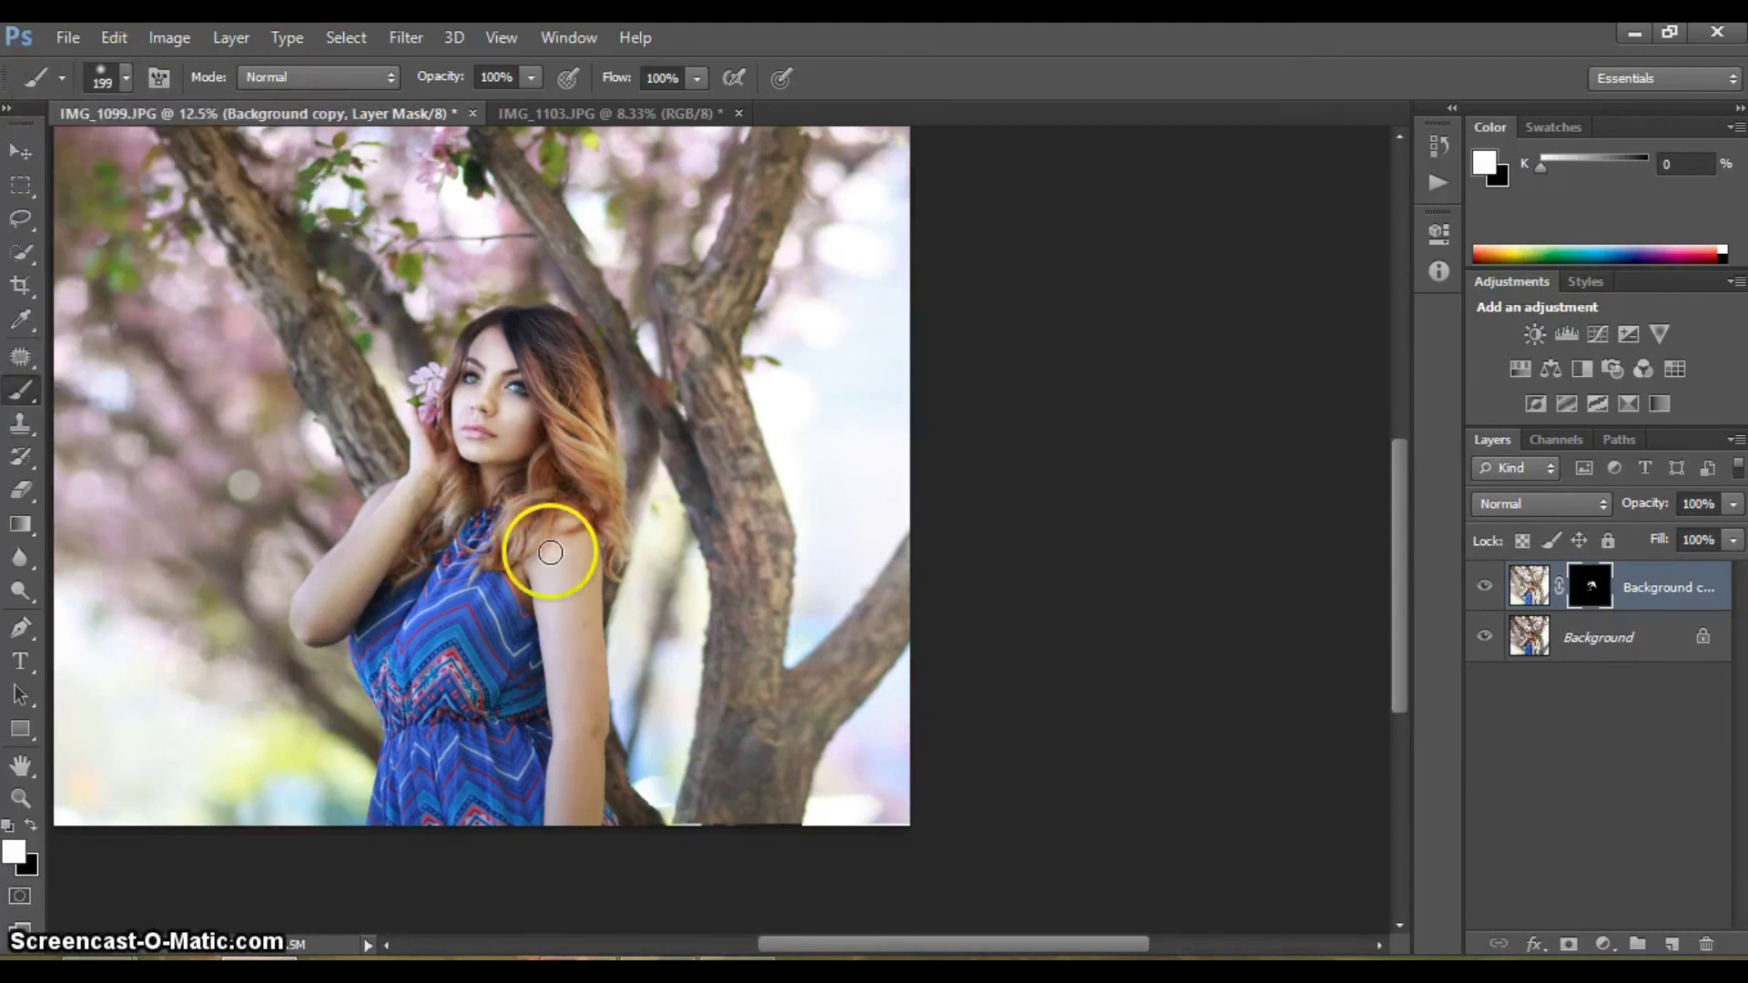
pyautogui.moveTo(550, 543); pyautogui.dragTo(570, 545)
pyautogui.moveTo(343, 570); pyautogui.dragTo(403, 506)
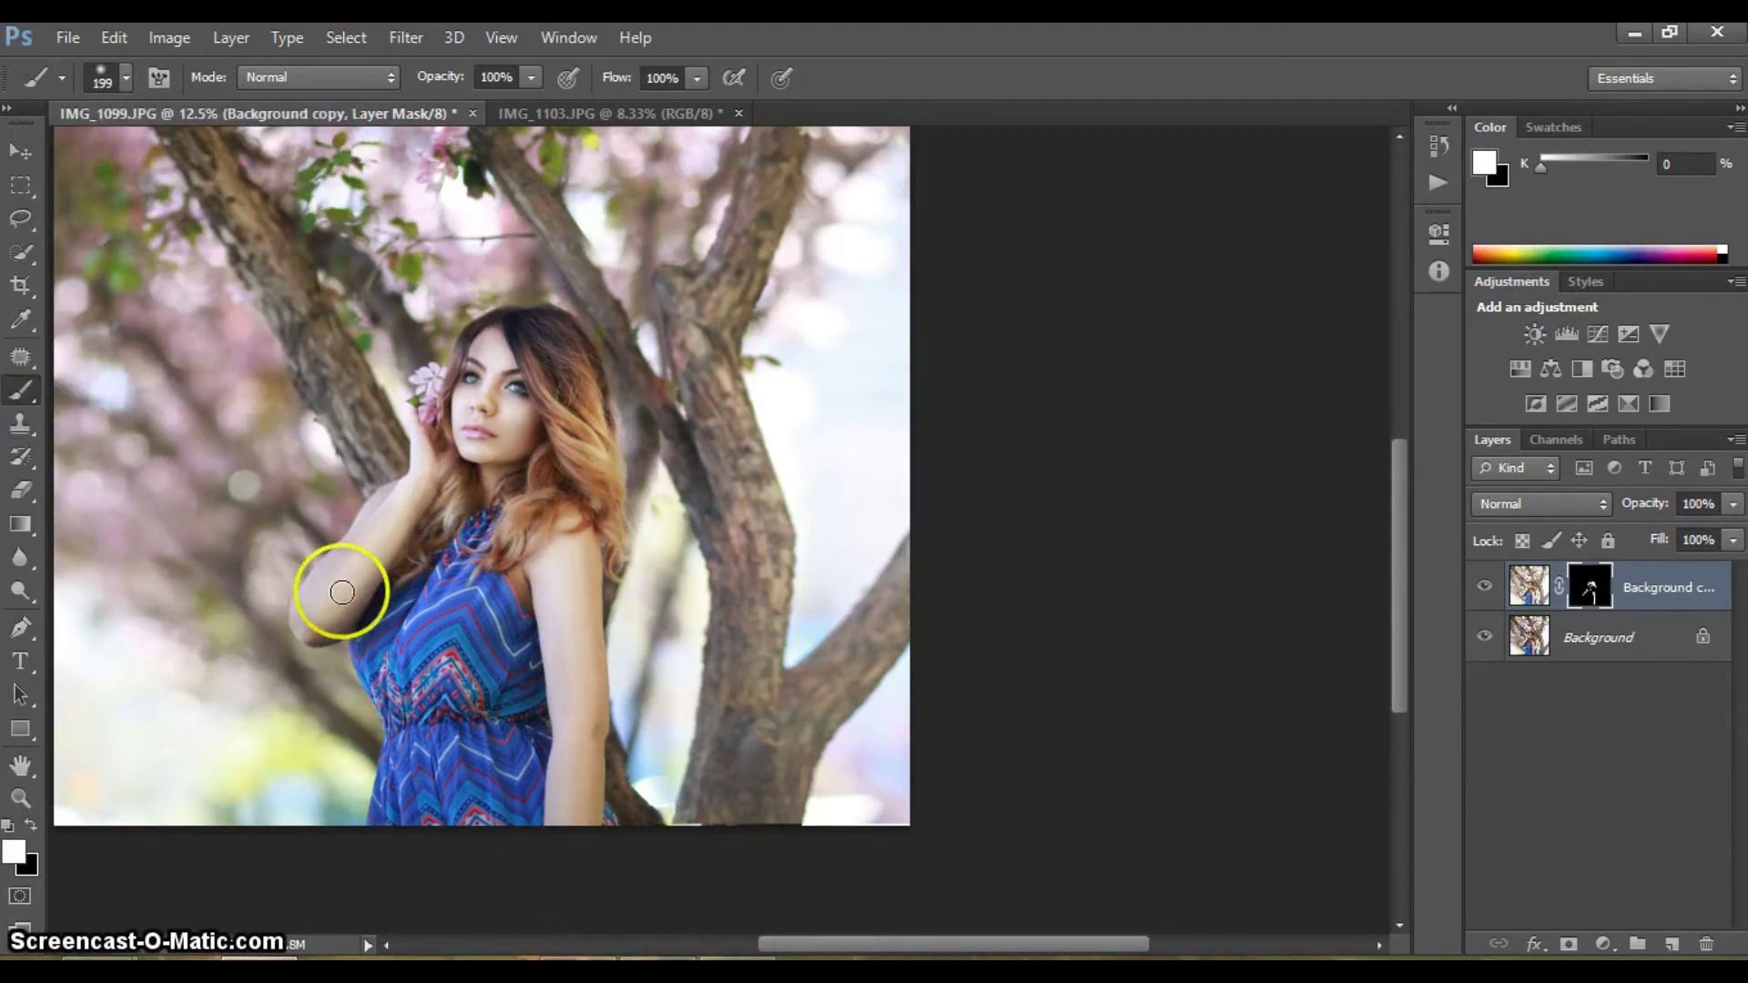
# Enlarge the brush to 401 px and zoom out to the whole image
pyautogui.click(20, 489)
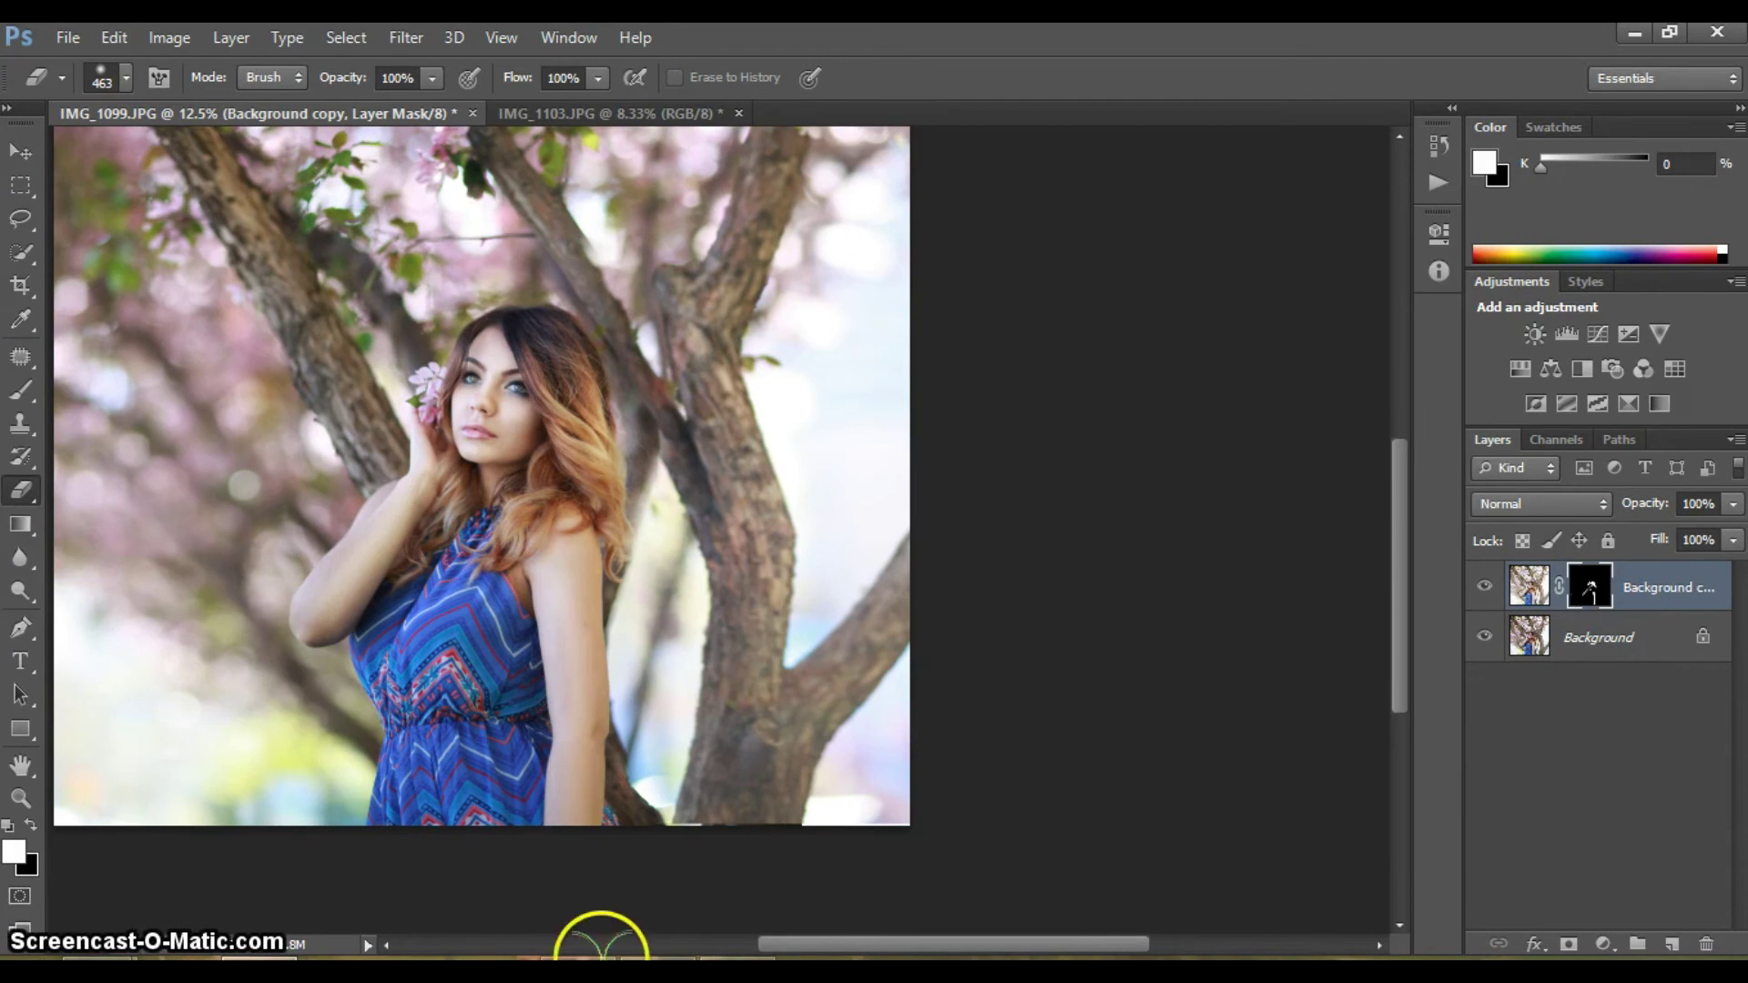
pyautogui.click(20, 391)
pyautogui.click(126, 77)
pyautogui.moveTo(140, 148); pyautogui.dragTo(160, 148)
pyautogui.click(435, 637)
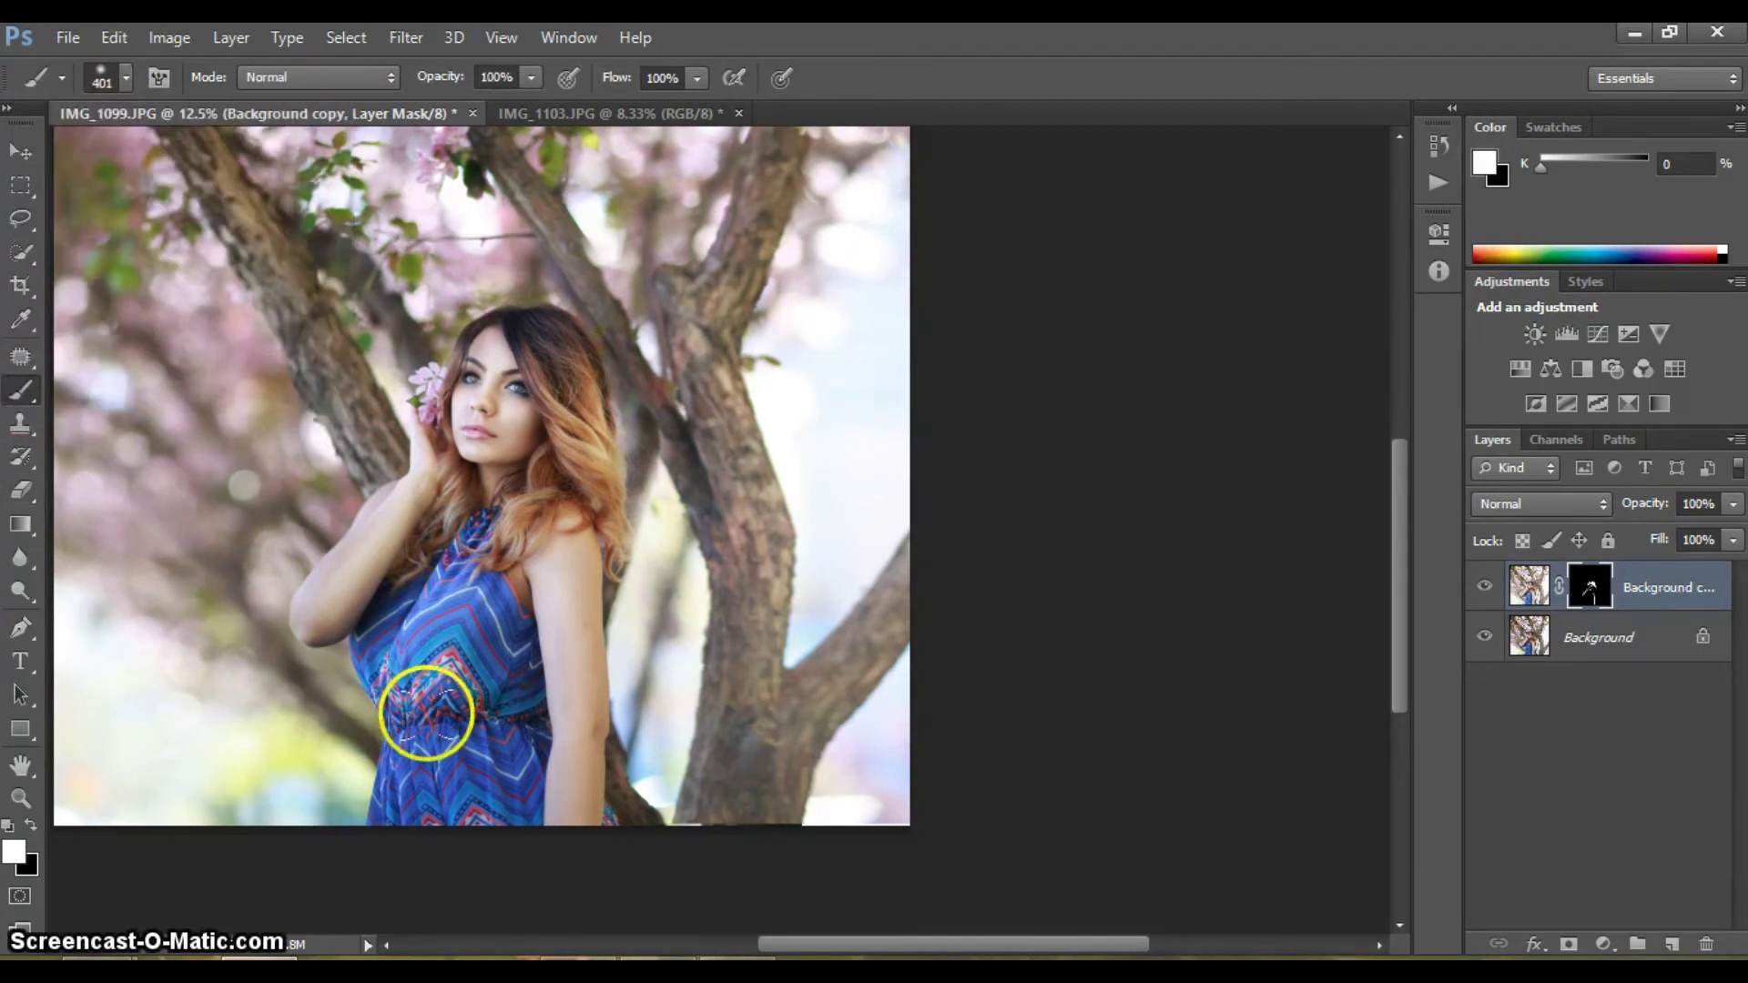
pyautogui.click(20, 799)
pyautogui.keyDown('alt'); pyautogui.click(343, 332); pyautogui.keyUp('alt')
# Duplicate the portrait and add contrast to the copy with a downward Curves adjustment
pyautogui.keyDown('shift'); pyautogui.click(1565, 628); pyautogui.keyUp('shift')
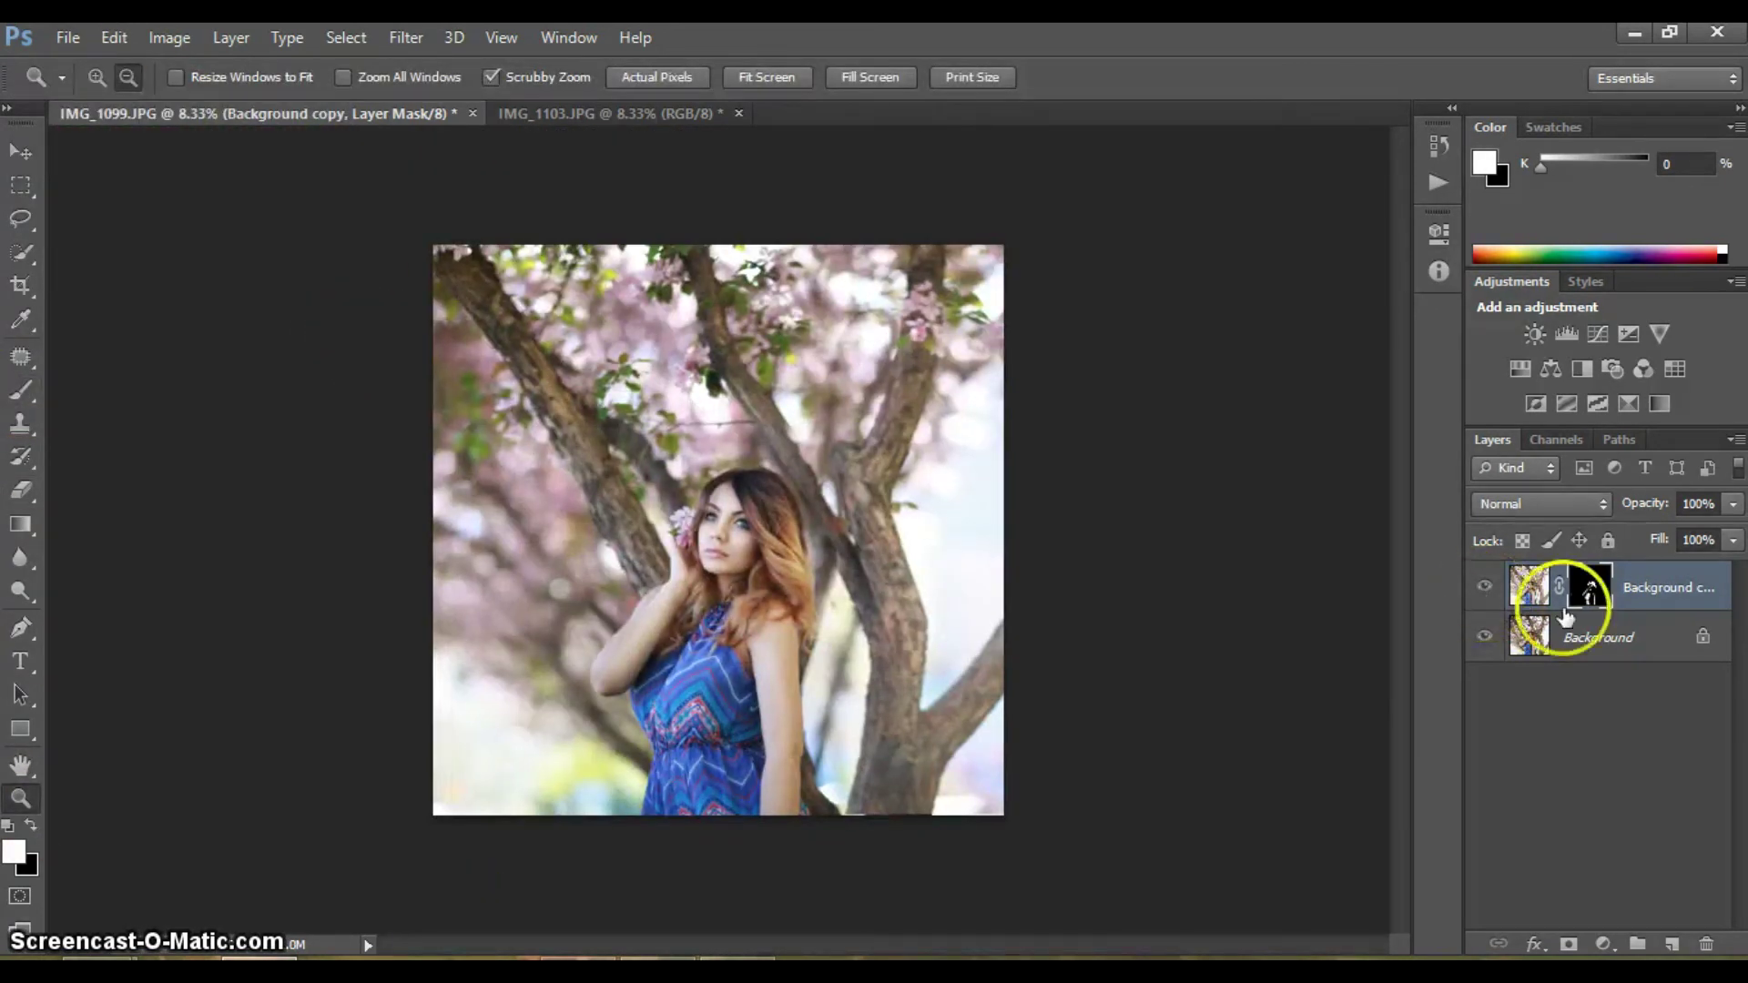
pyautogui.rightClick(1566, 638)
pyautogui.click(1120, 304)
pyautogui.click(170, 37)
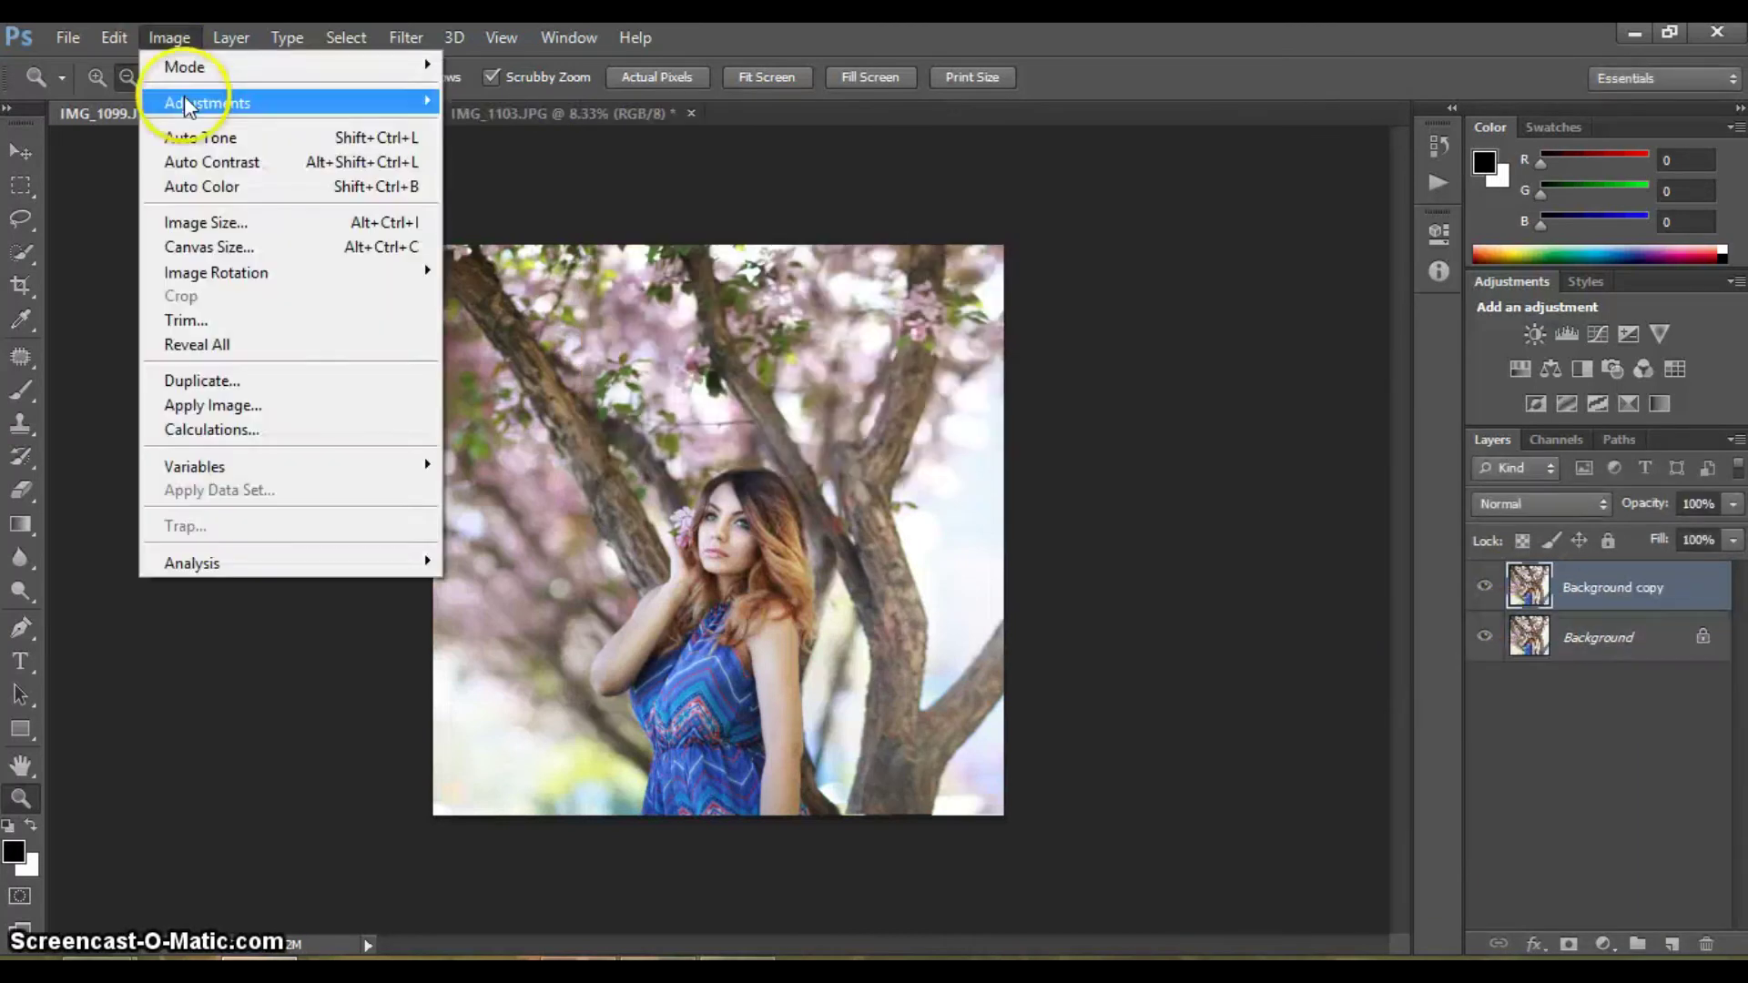
pyautogui.click(474, 138)
pyautogui.click(1351, 454)
pyautogui.moveTo(1352, 454); pyautogui.dragTo(1357, 487)
pyautogui.click(1528, 277)
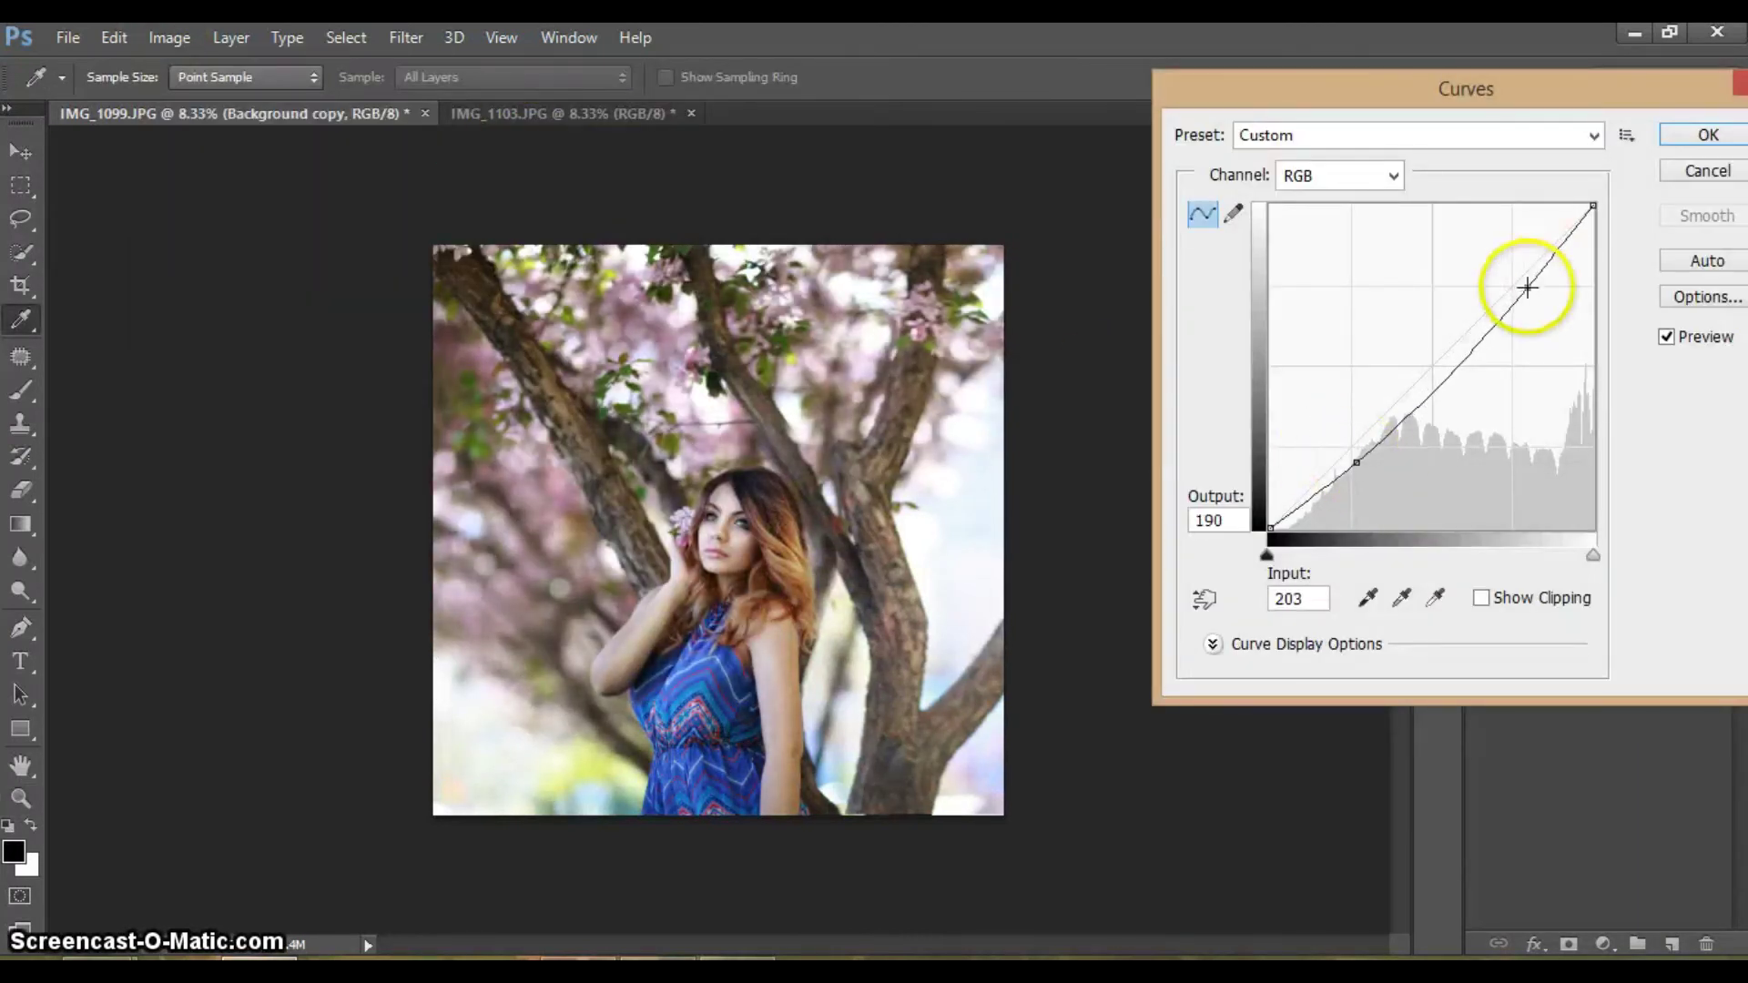
# Give the Background copy a mask inverted to solid black, then zoom in on the face
pyautogui.press('Return')
pyautogui.click(1568, 945)
pyautogui.hotkey('ctrl', 'i')
pyautogui.click(97, 76)
pyautogui.click(733, 546)
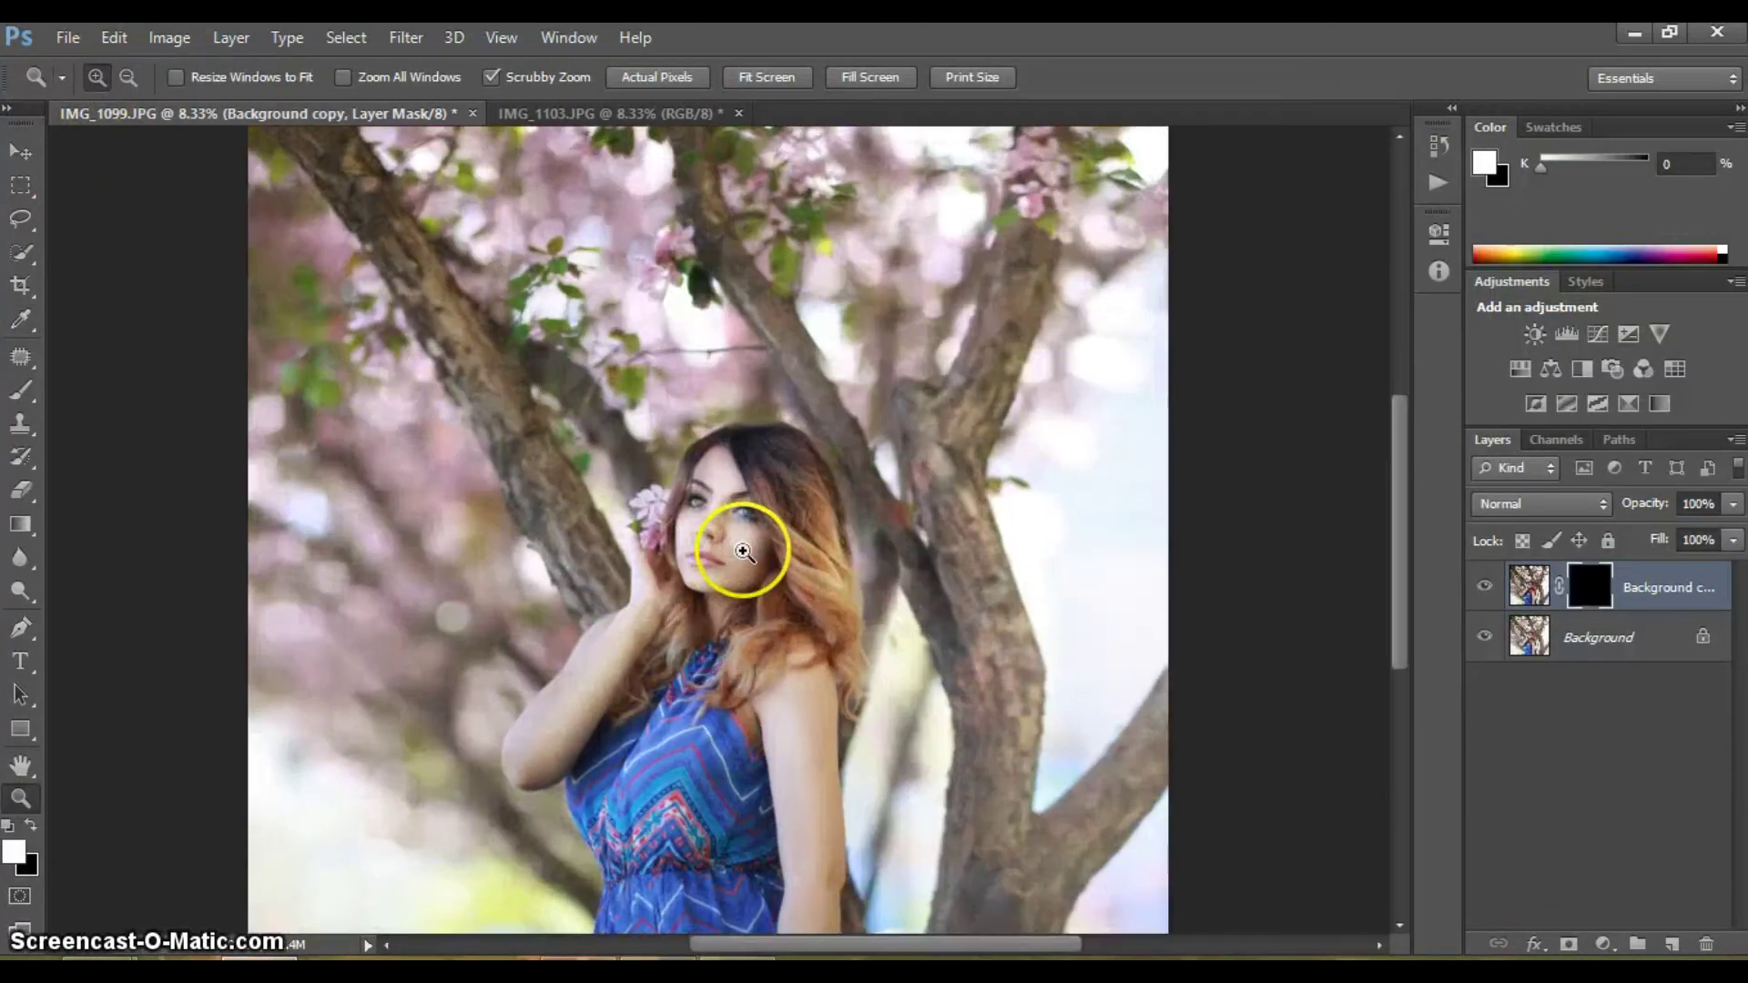
# Paint the Background copy mask white over the cheek with a soft brush at 97 and 178 px
pyautogui.press('b')
pyautogui.click(124, 78)
pyautogui.click(808, 468)
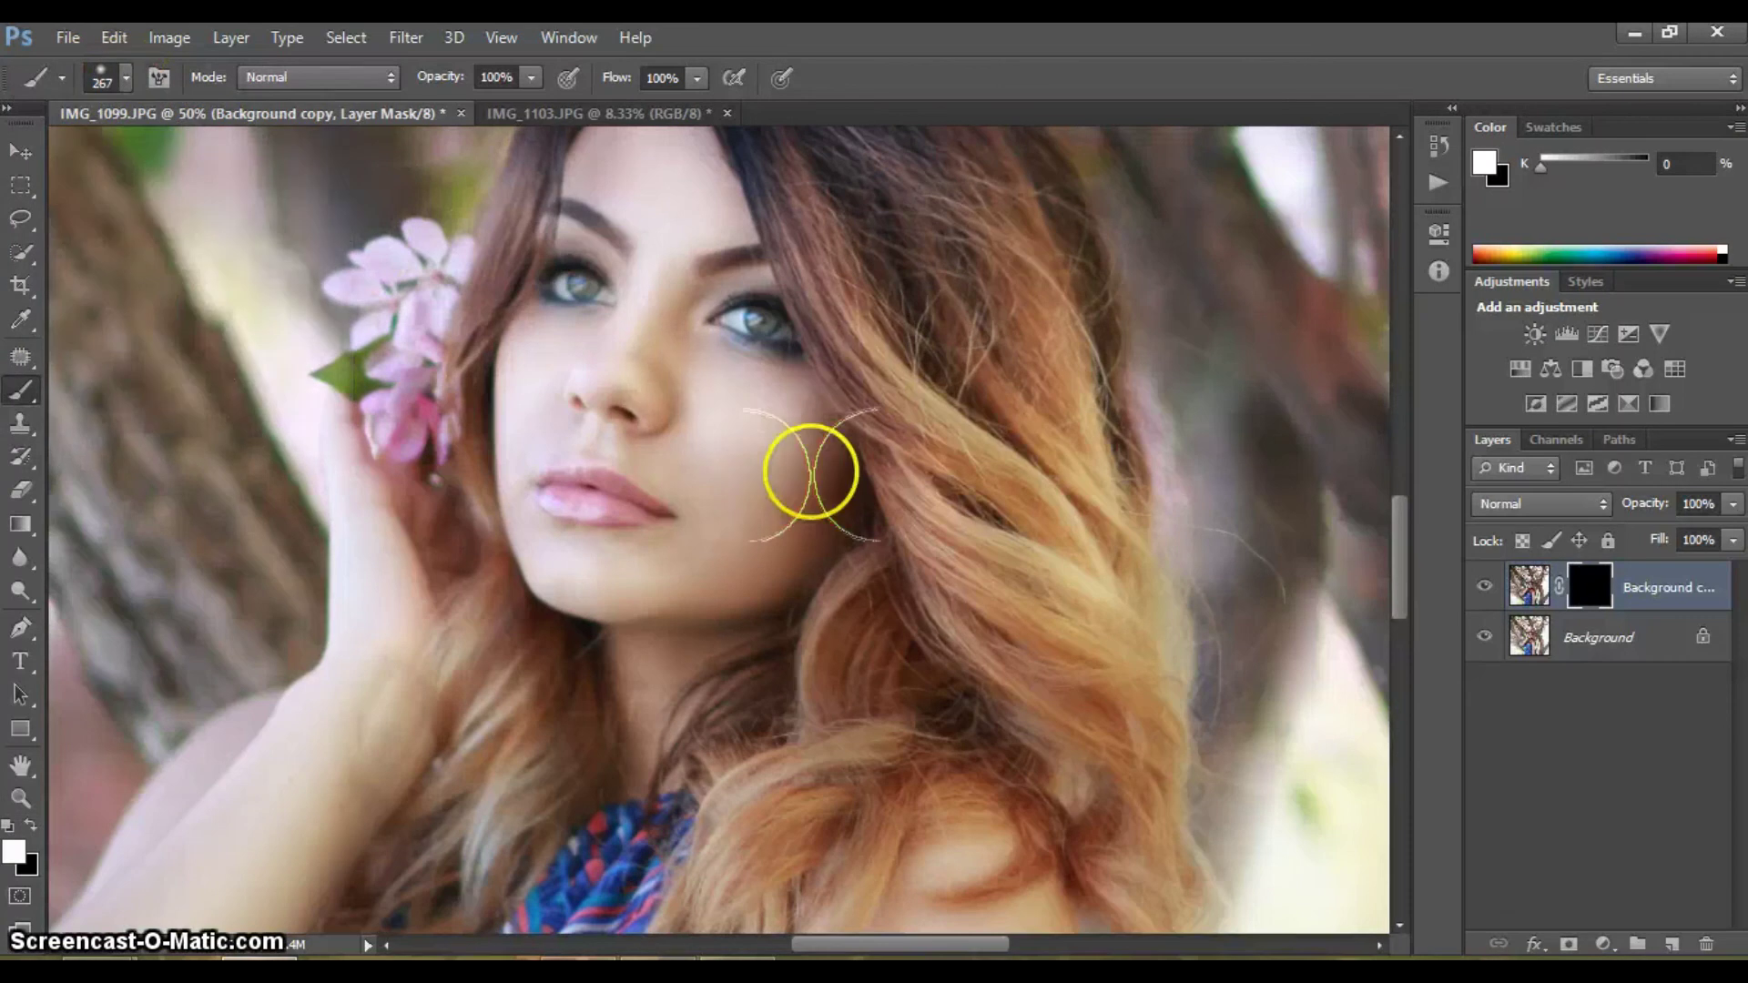
pyautogui.moveTo(808, 468); pyautogui.dragTo(749, 713)
pyautogui.click(124, 79)
pyautogui.moveTo(228, 144); pyautogui.dragTo(194, 144)
pyautogui.press('Return')
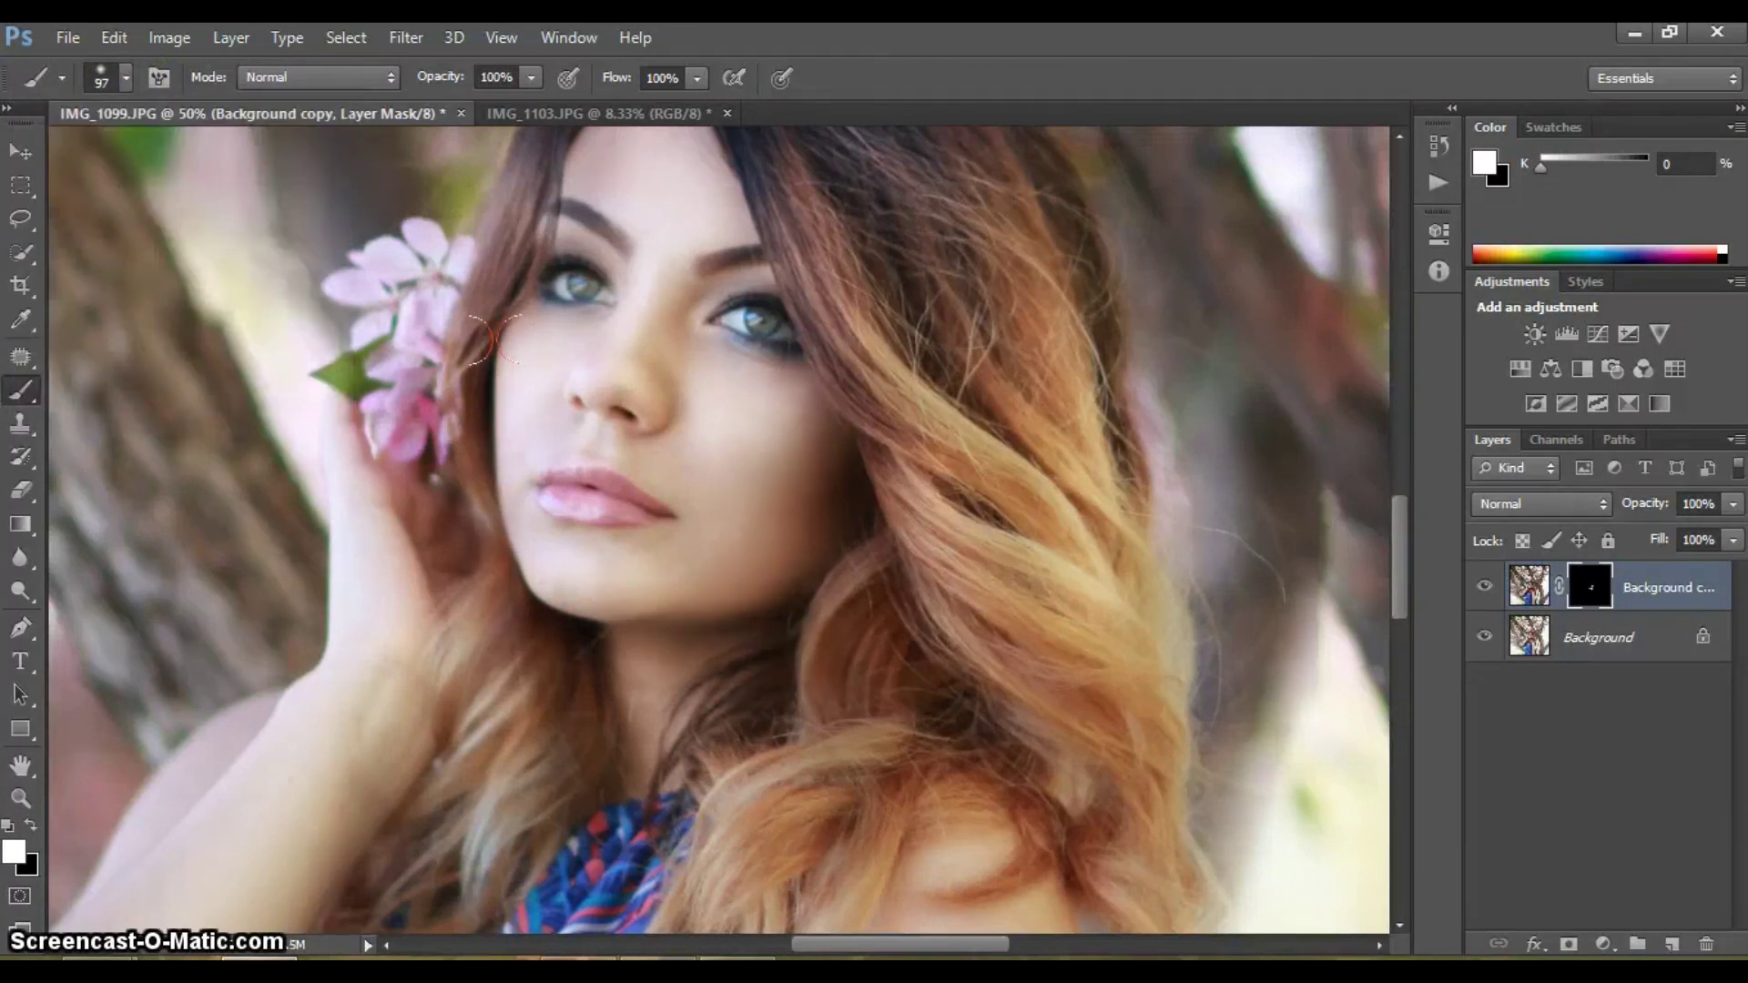
pyautogui.scroll(3, 319, 187)
pyautogui.click(124, 78)
pyautogui.moveTo(194, 144)
pyautogui.mouseDown()
pyautogui.moveTo(211, 144)
pyautogui.moveTo(187, 144)
pyautogui.mouseUp()
pyautogui.press('Return')
# Erase the mask near the eyes at 47 px, then paint nose bridge to eyebrow at 61 px
pyautogui.press('e')
pyautogui.click(124, 79)
pyautogui.press('Return')
pyautogui.scroll(-3, 680, 210)
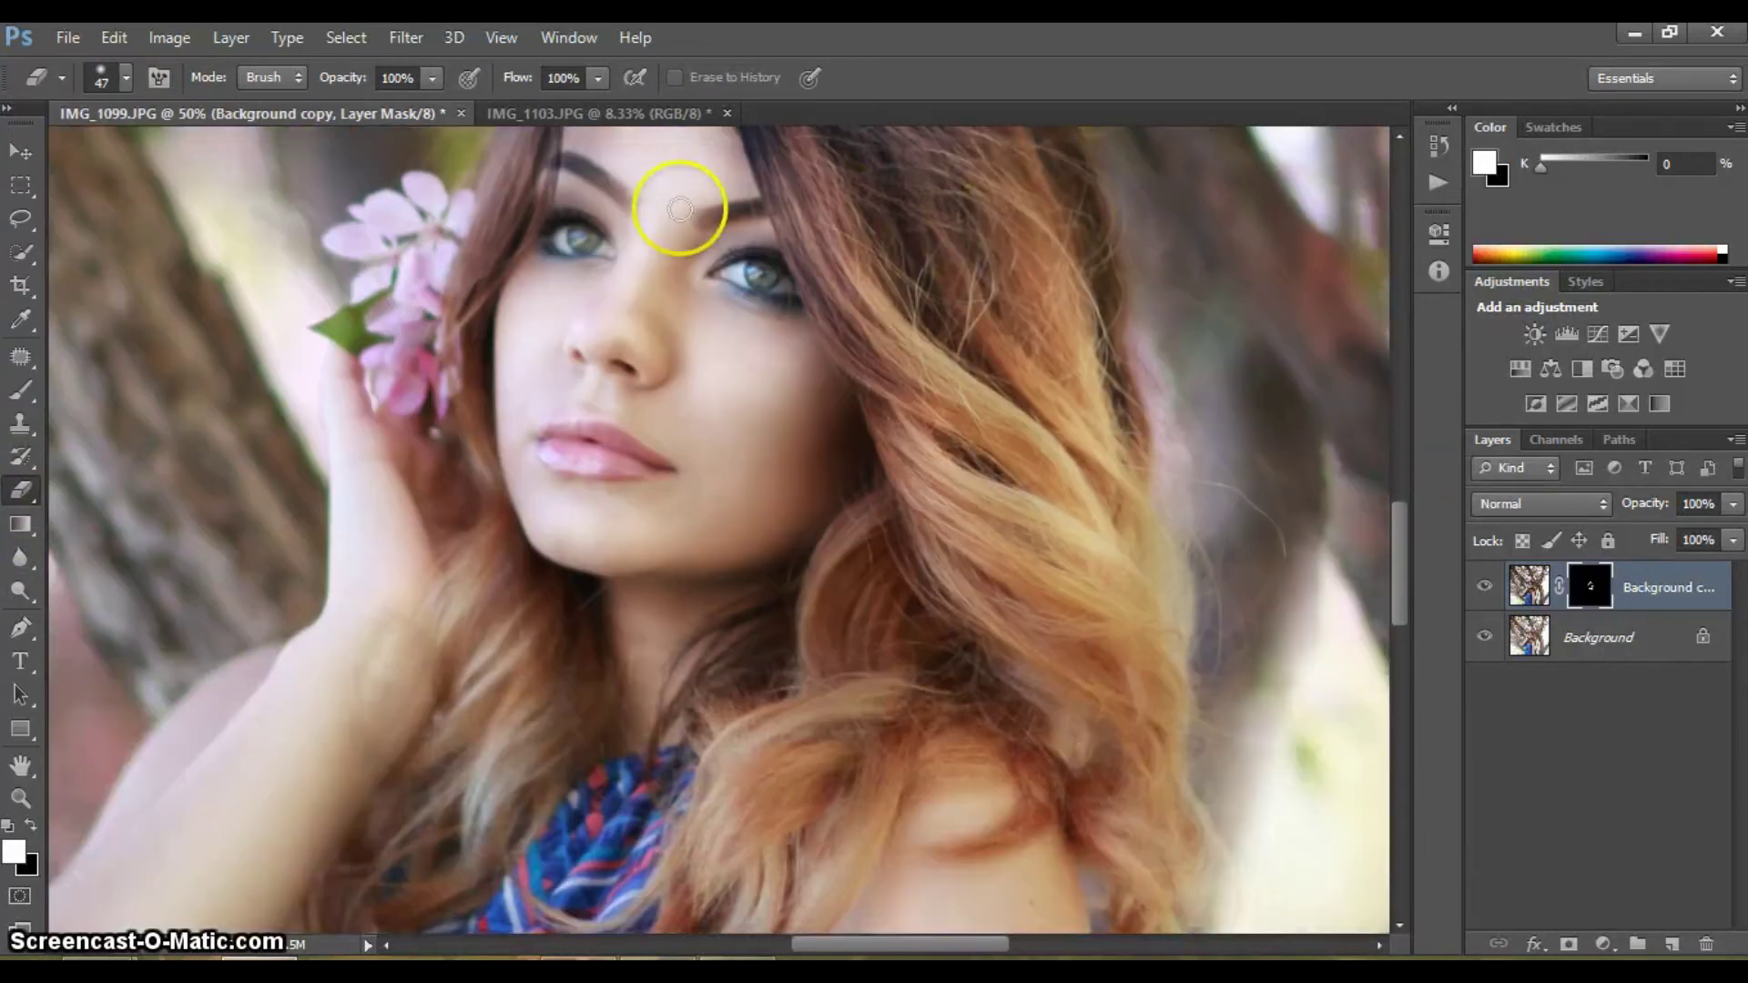
pyautogui.press('b')
pyautogui.click(124, 78)
pyautogui.moveTo(187, 144); pyautogui.dragTo(190, 143)
pyautogui.press('Return')
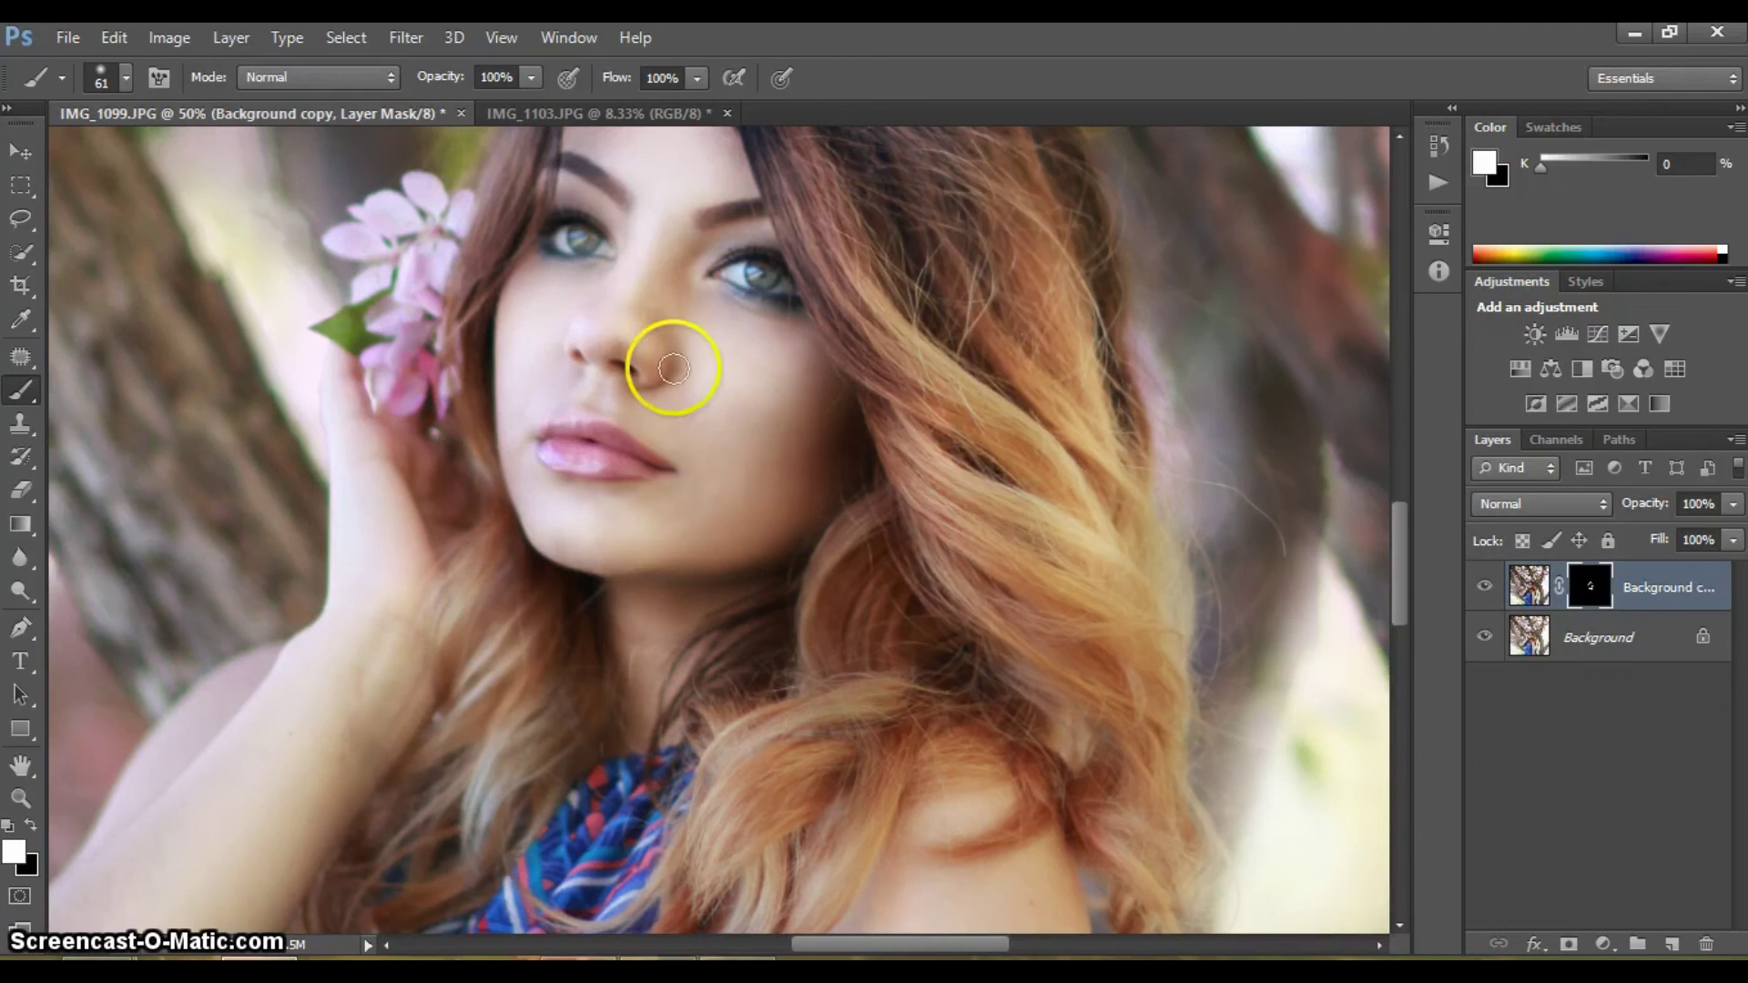
pyautogui.moveTo(671, 251); pyautogui.dragTo(705, 219)
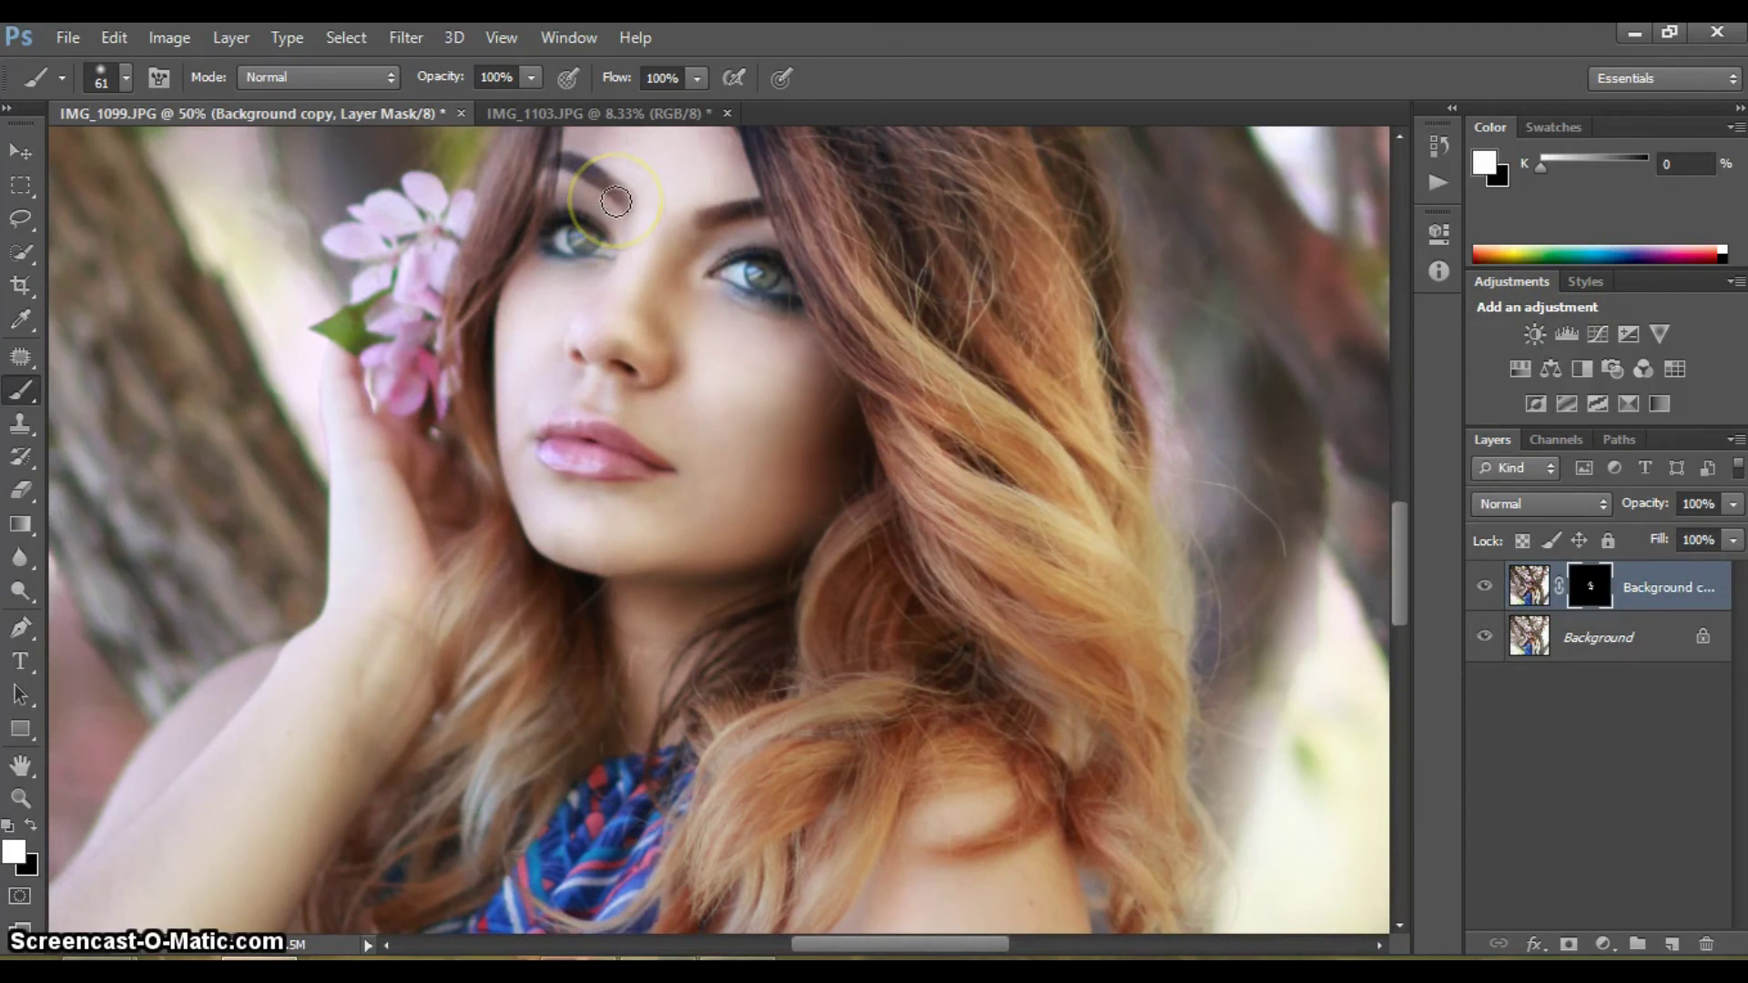
# Touch up around the eyes with a 63 px eraser and 34 px brush, then zoom out fully
pyautogui.press('e')
pyautogui.click(124, 79)
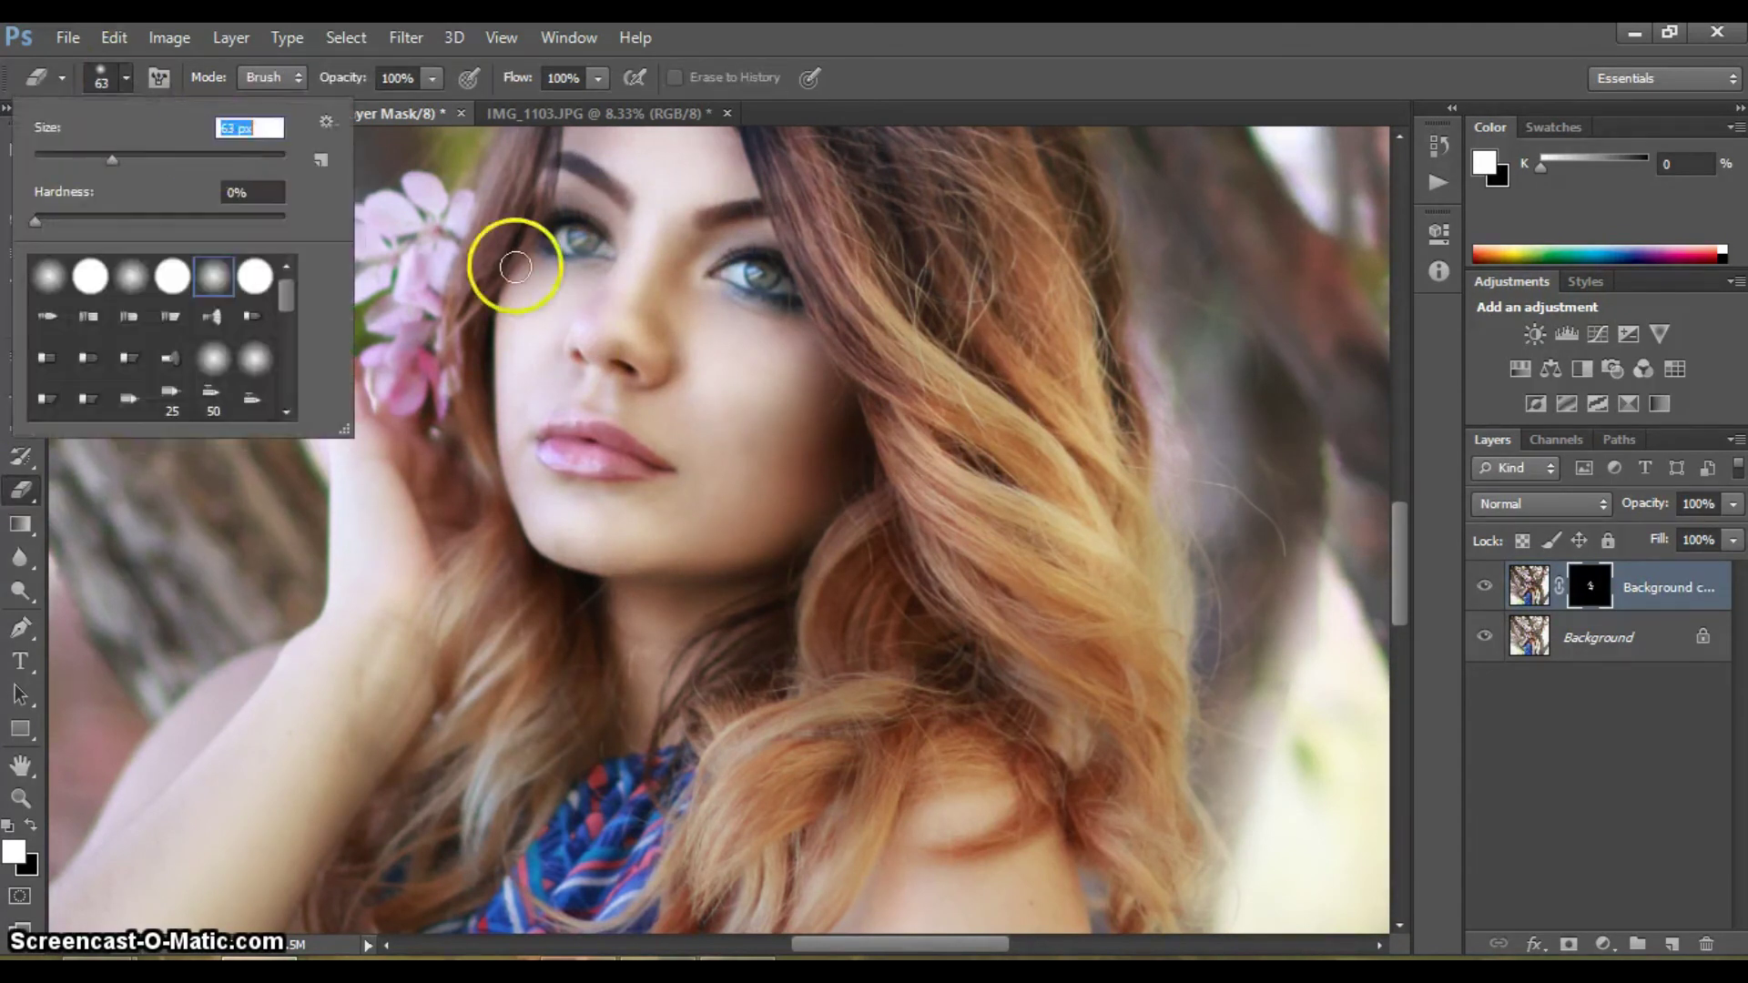
pyautogui.press('Return')
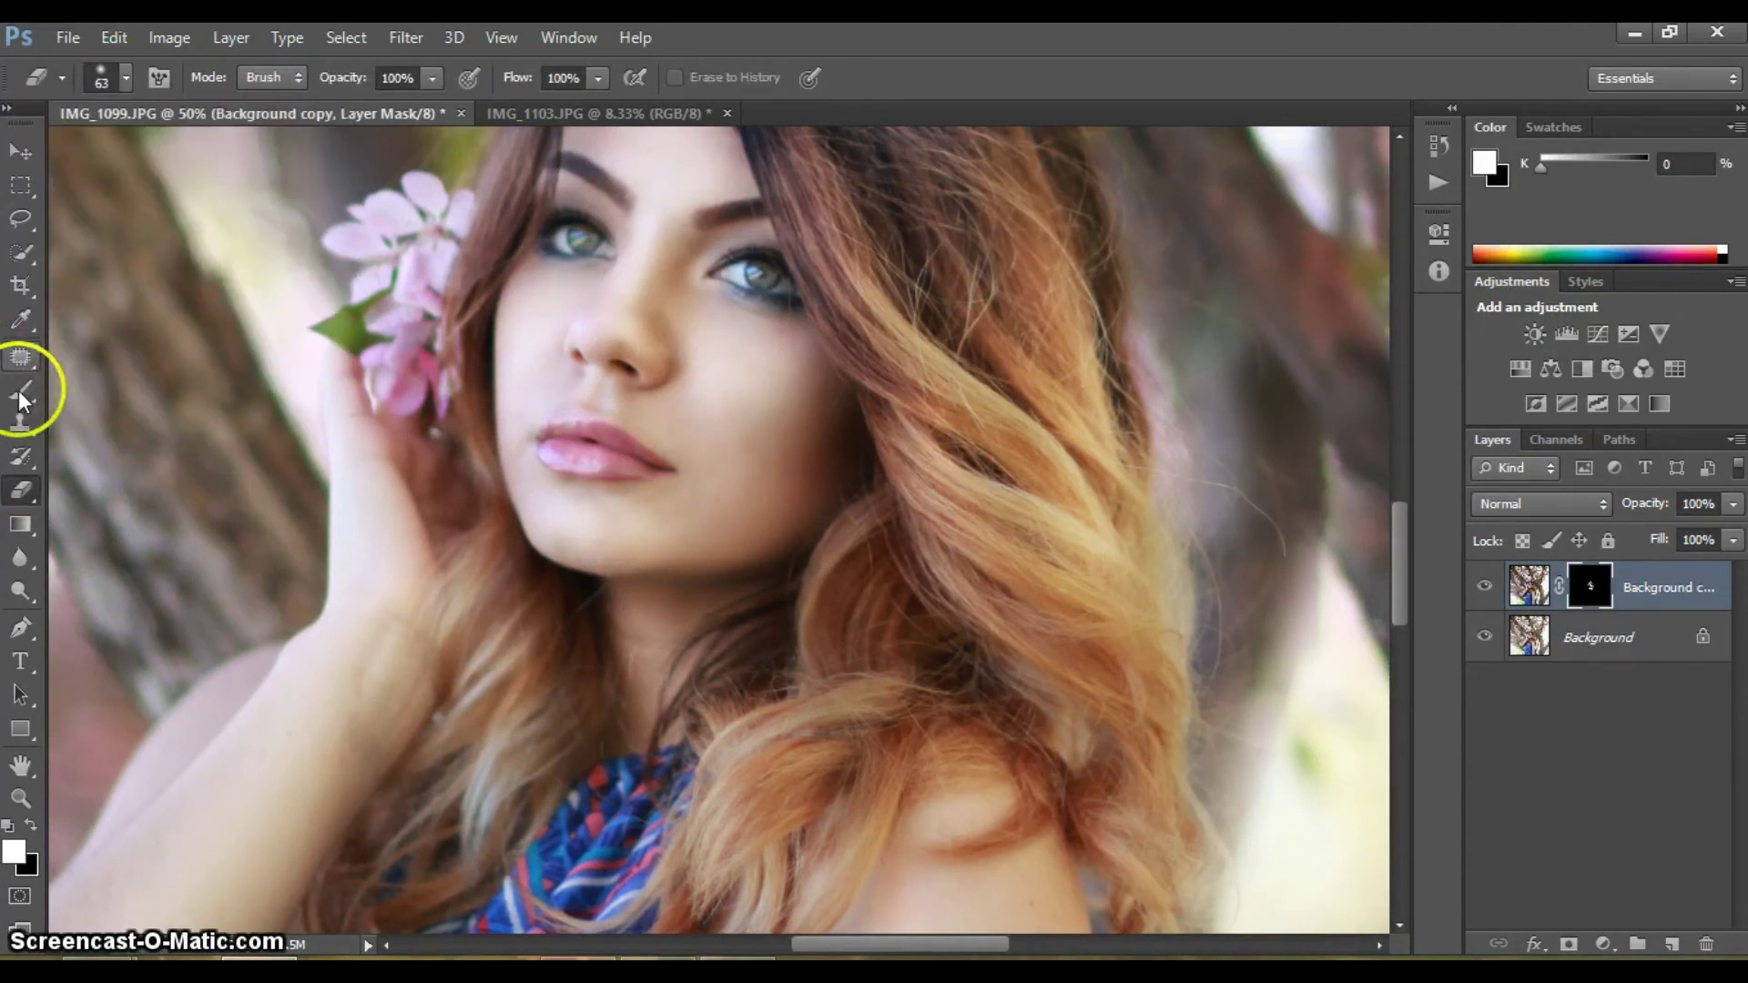
pyautogui.click(20, 393)
pyautogui.click(124, 78)
pyautogui.moveTo(190, 144); pyautogui.dragTo(117, 145)
pyautogui.press('Return')
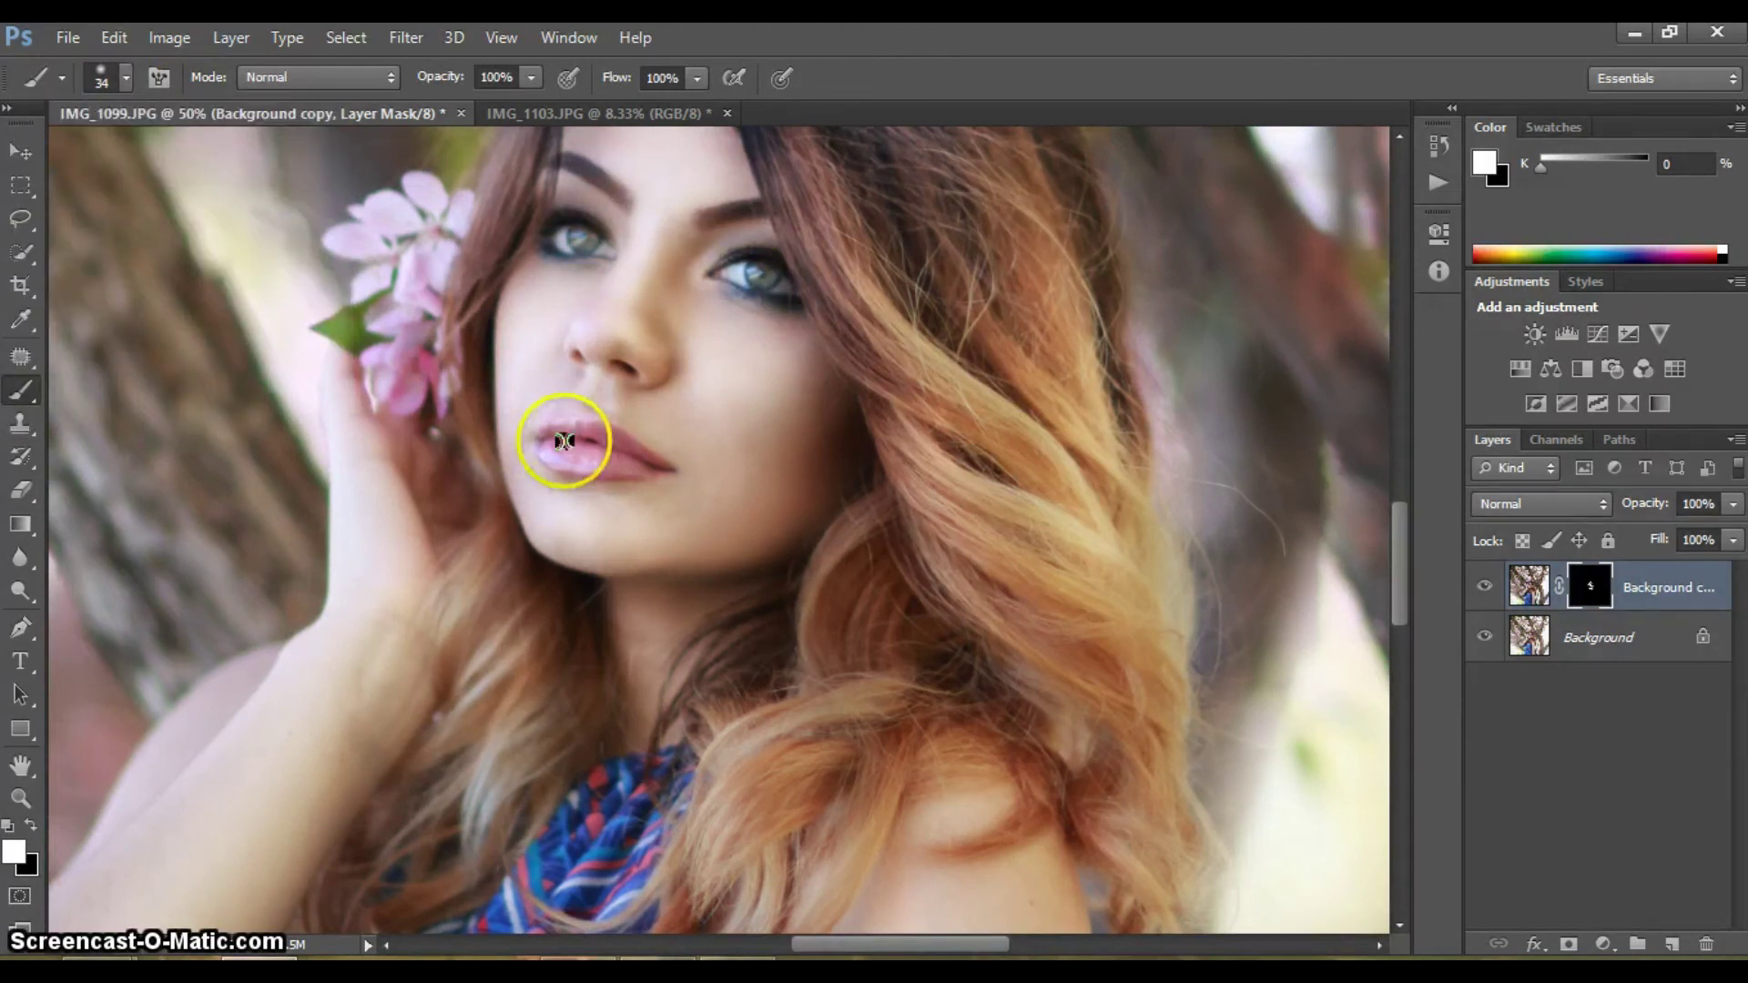
pyautogui.click(20, 798)
pyautogui.keyDown('alt'); pyautogui.click(648, 487); pyautogui.keyUp('alt')
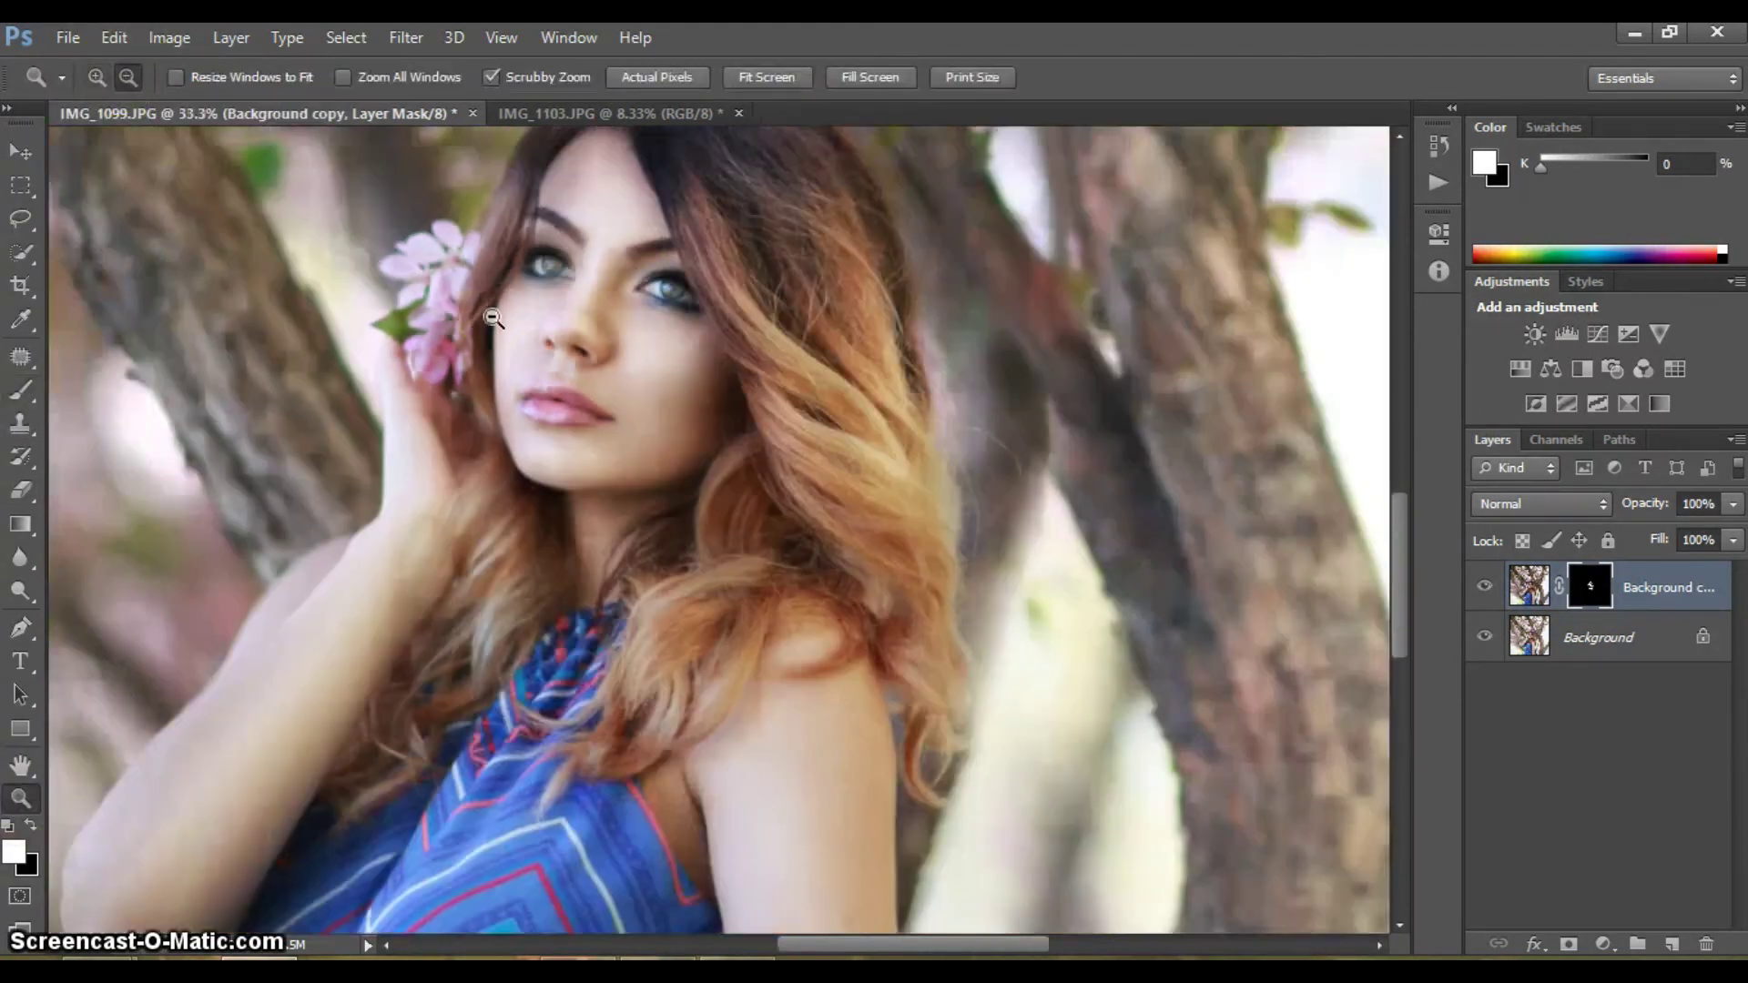
pyautogui.keyDown('alt'); pyautogui.click(648, 487); pyautogui.keyUp('alt')
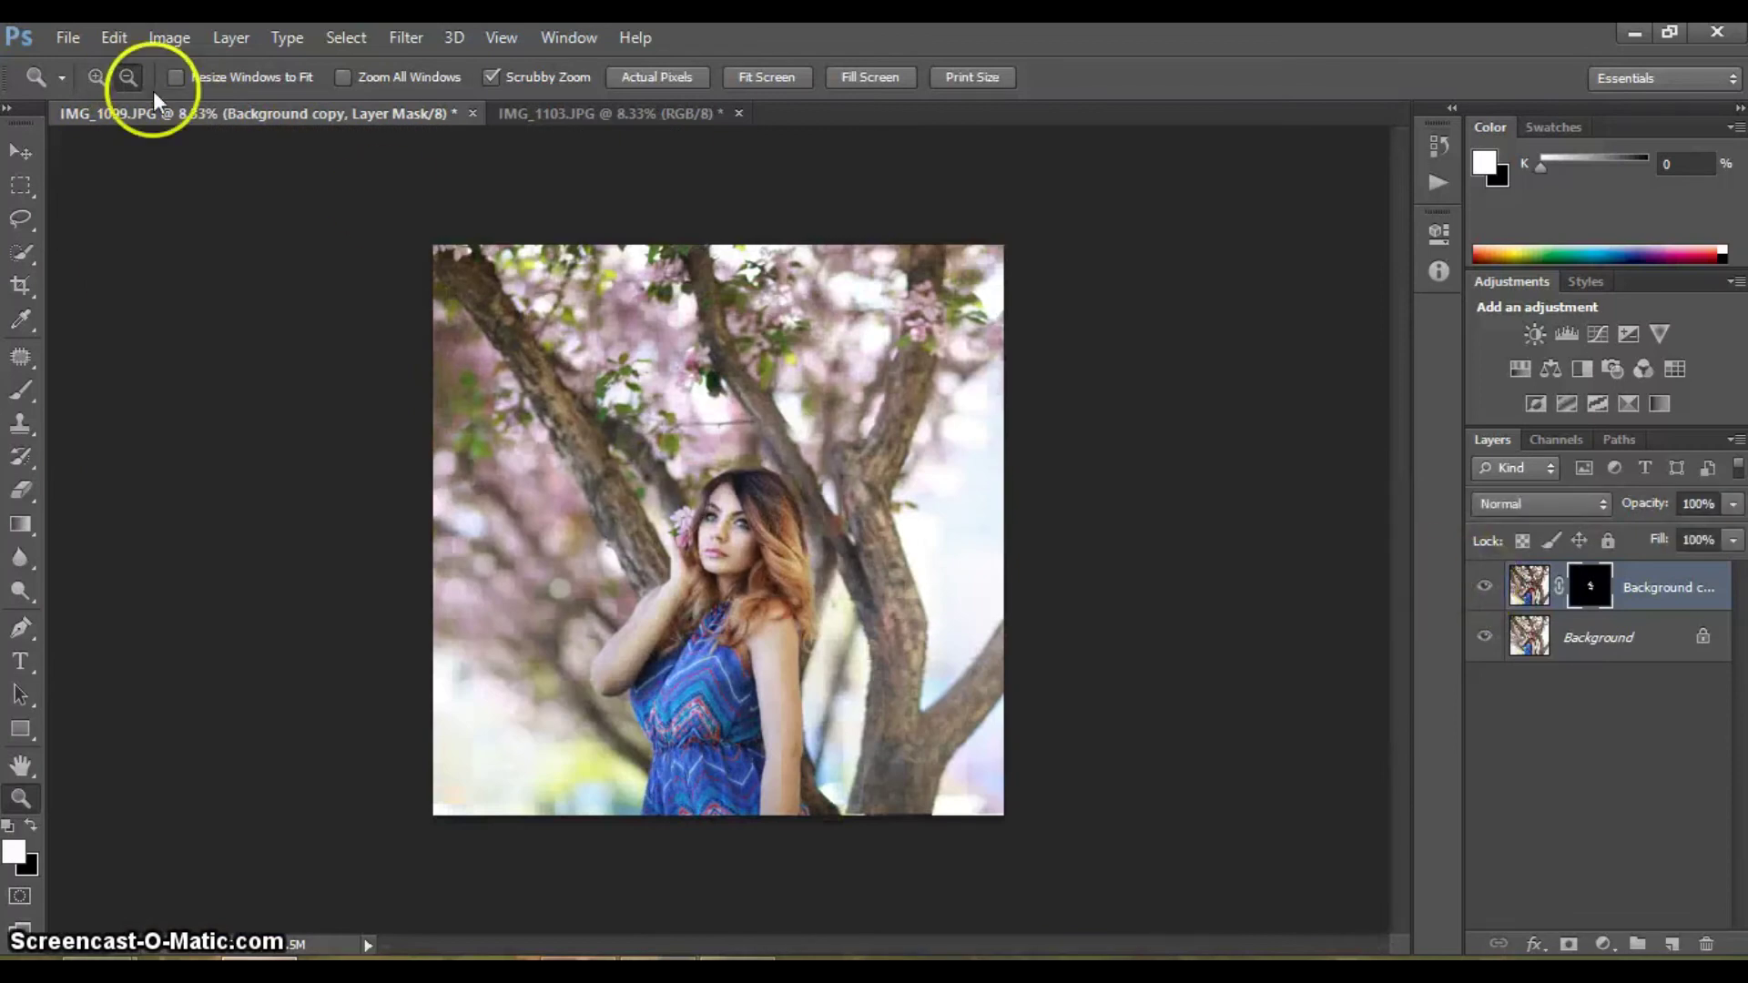
# Paint the copy's mask white over the arm and shoulder with a large brush
pyautogui.click(780, 702)
pyautogui.press('b')
pyautogui.click(126, 77)
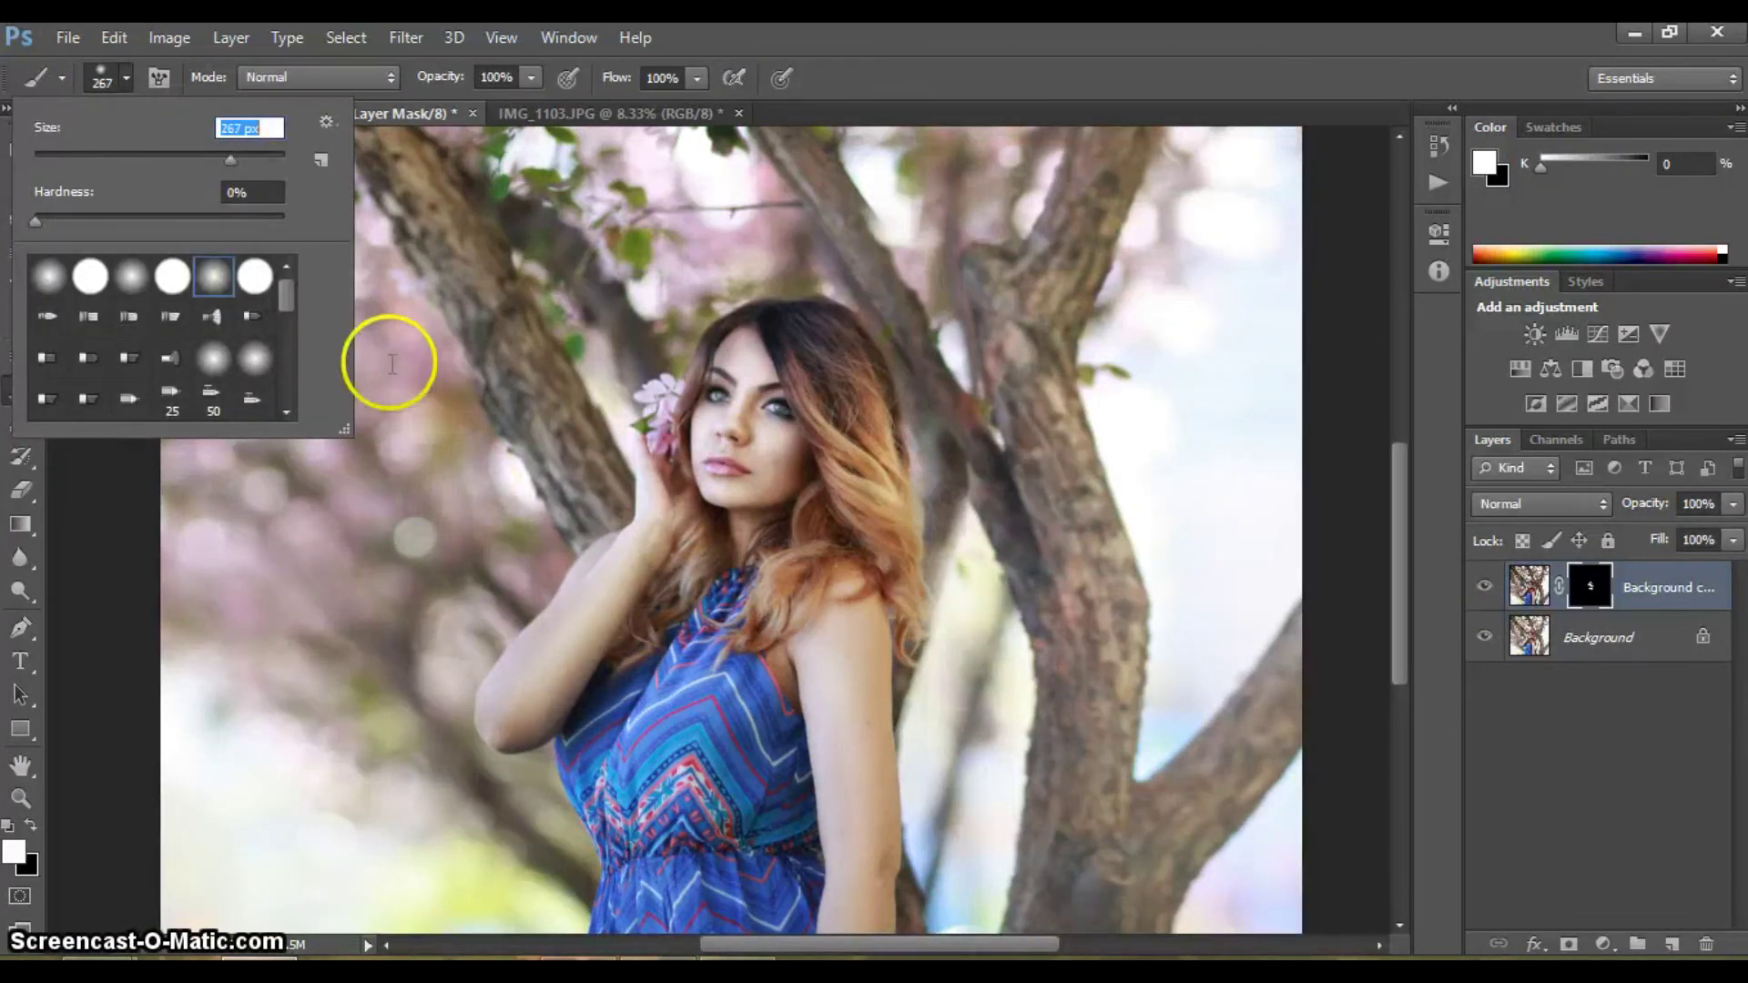
pyautogui.press('Return')
pyautogui.moveTo(686, 527); pyautogui.dragTo(806, 789)
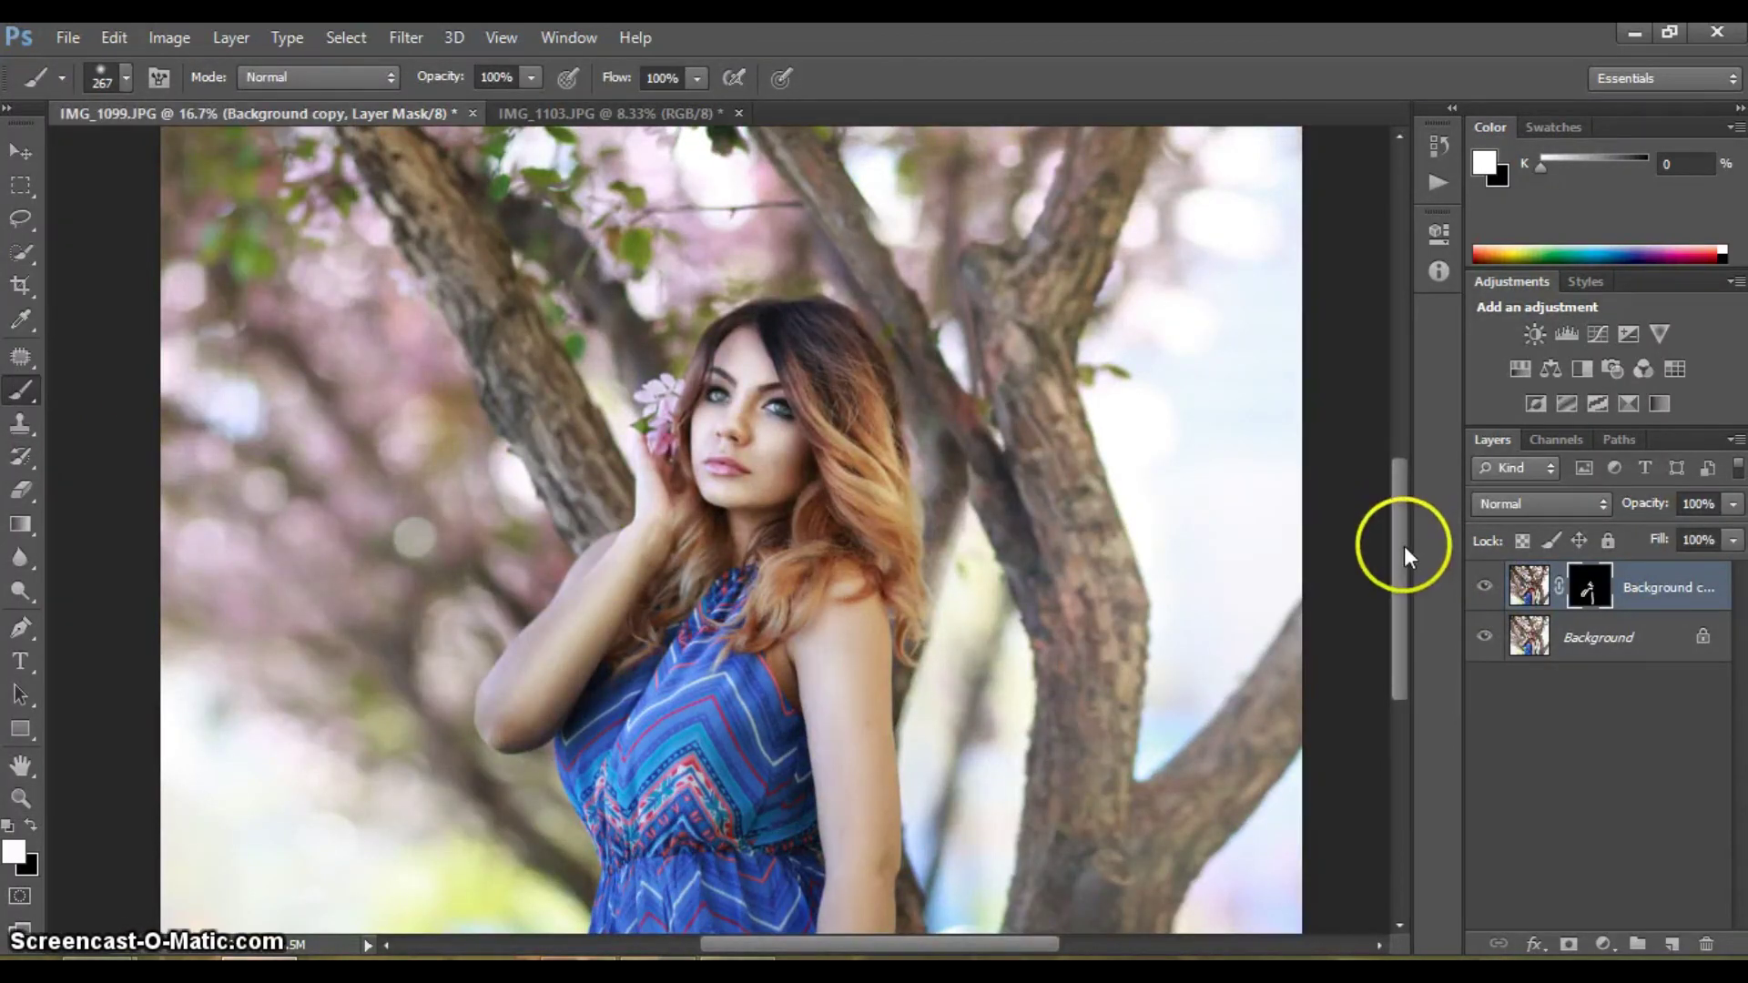
pyautogui.moveTo(1402, 546); pyautogui.dragTo(1402, 557)
pyautogui.moveTo(761, 636)
pyautogui.mouseDown()
pyautogui.moveTo(770, 745)
pyautogui.moveTo(624, 781)
pyautogui.moveTo(659, 575)
pyautogui.mouseUp()
# Touch up with the Eraser, zoom out, toggle the copy to compare, and select both layers
pyautogui.click(21, 491)
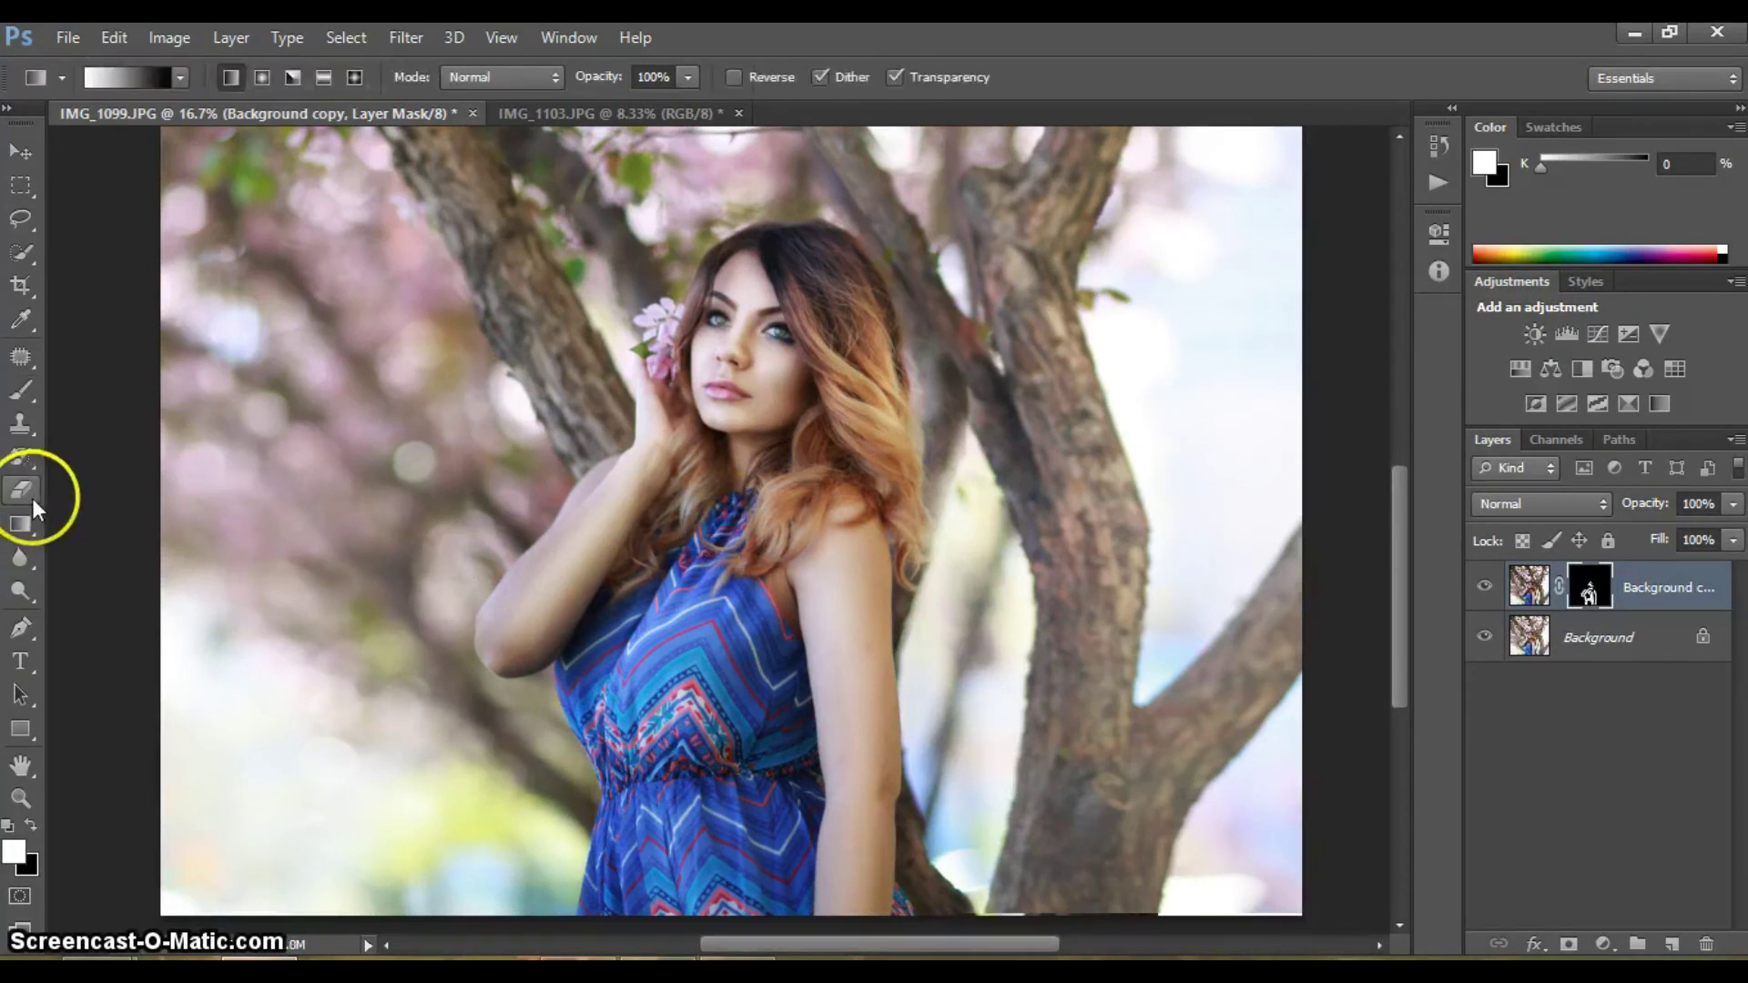
pyautogui.click(124, 79)
pyautogui.click(519, 605)
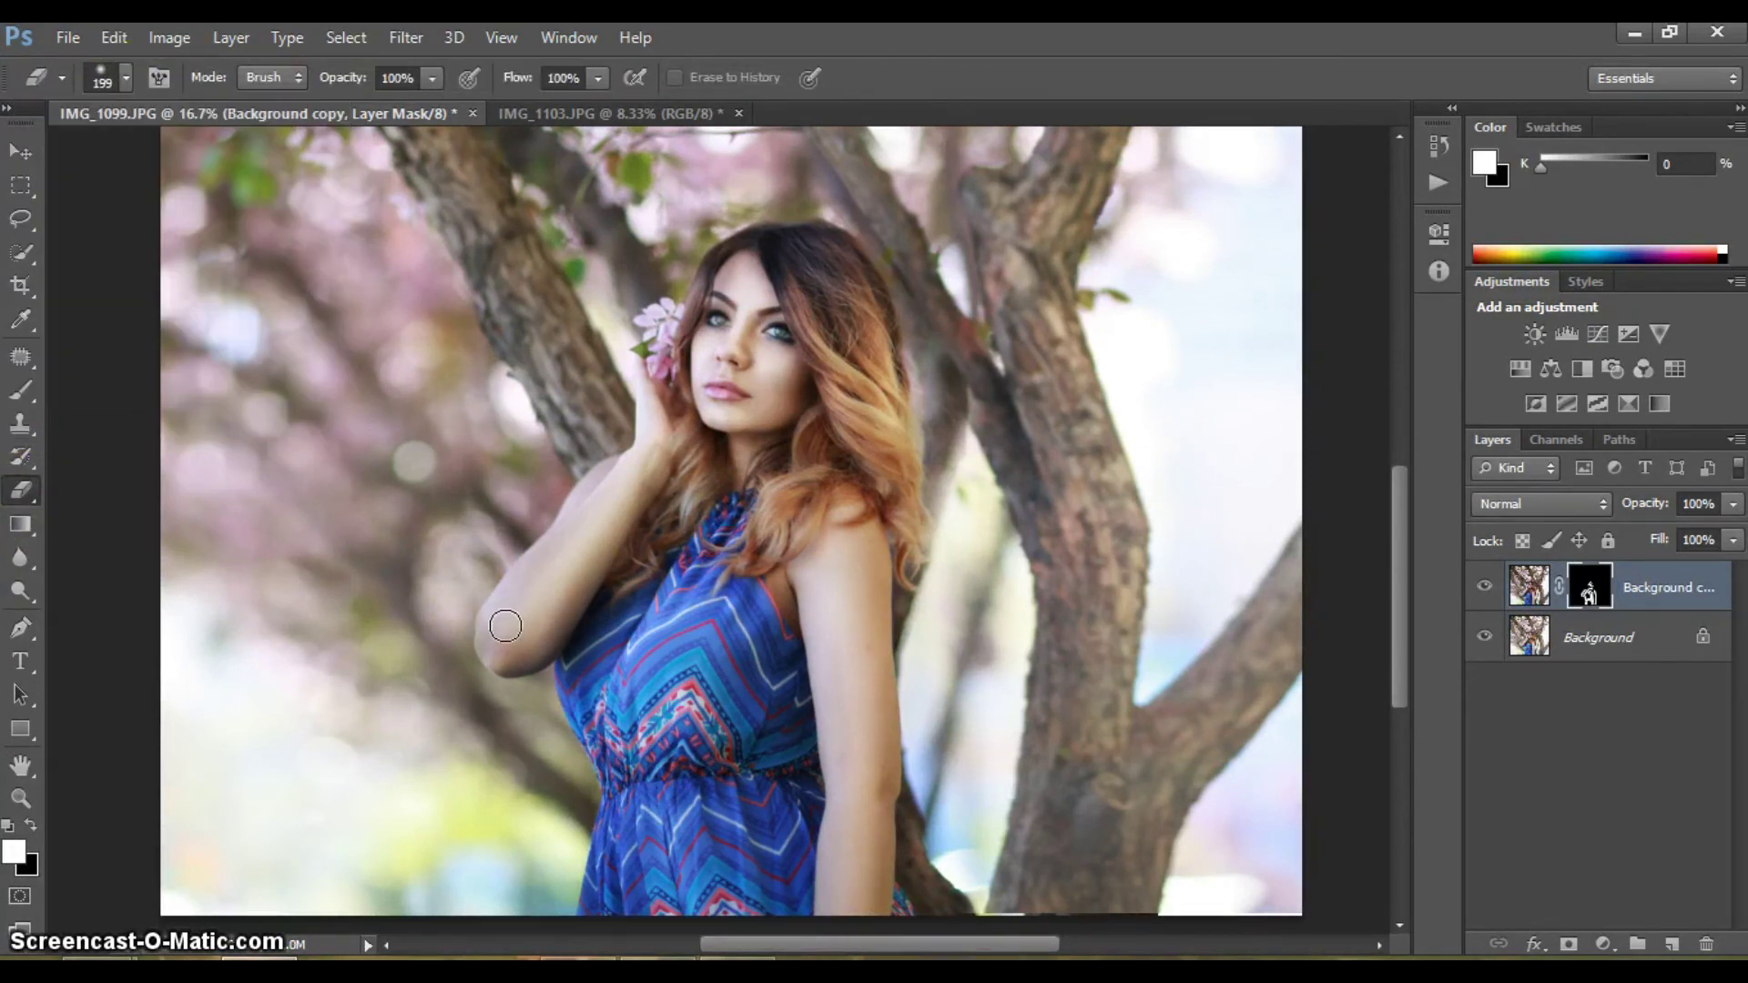
pyautogui.click(20, 798)
pyautogui.click(129, 76)
pyautogui.click(421, 289)
pyautogui.click(1486, 587)
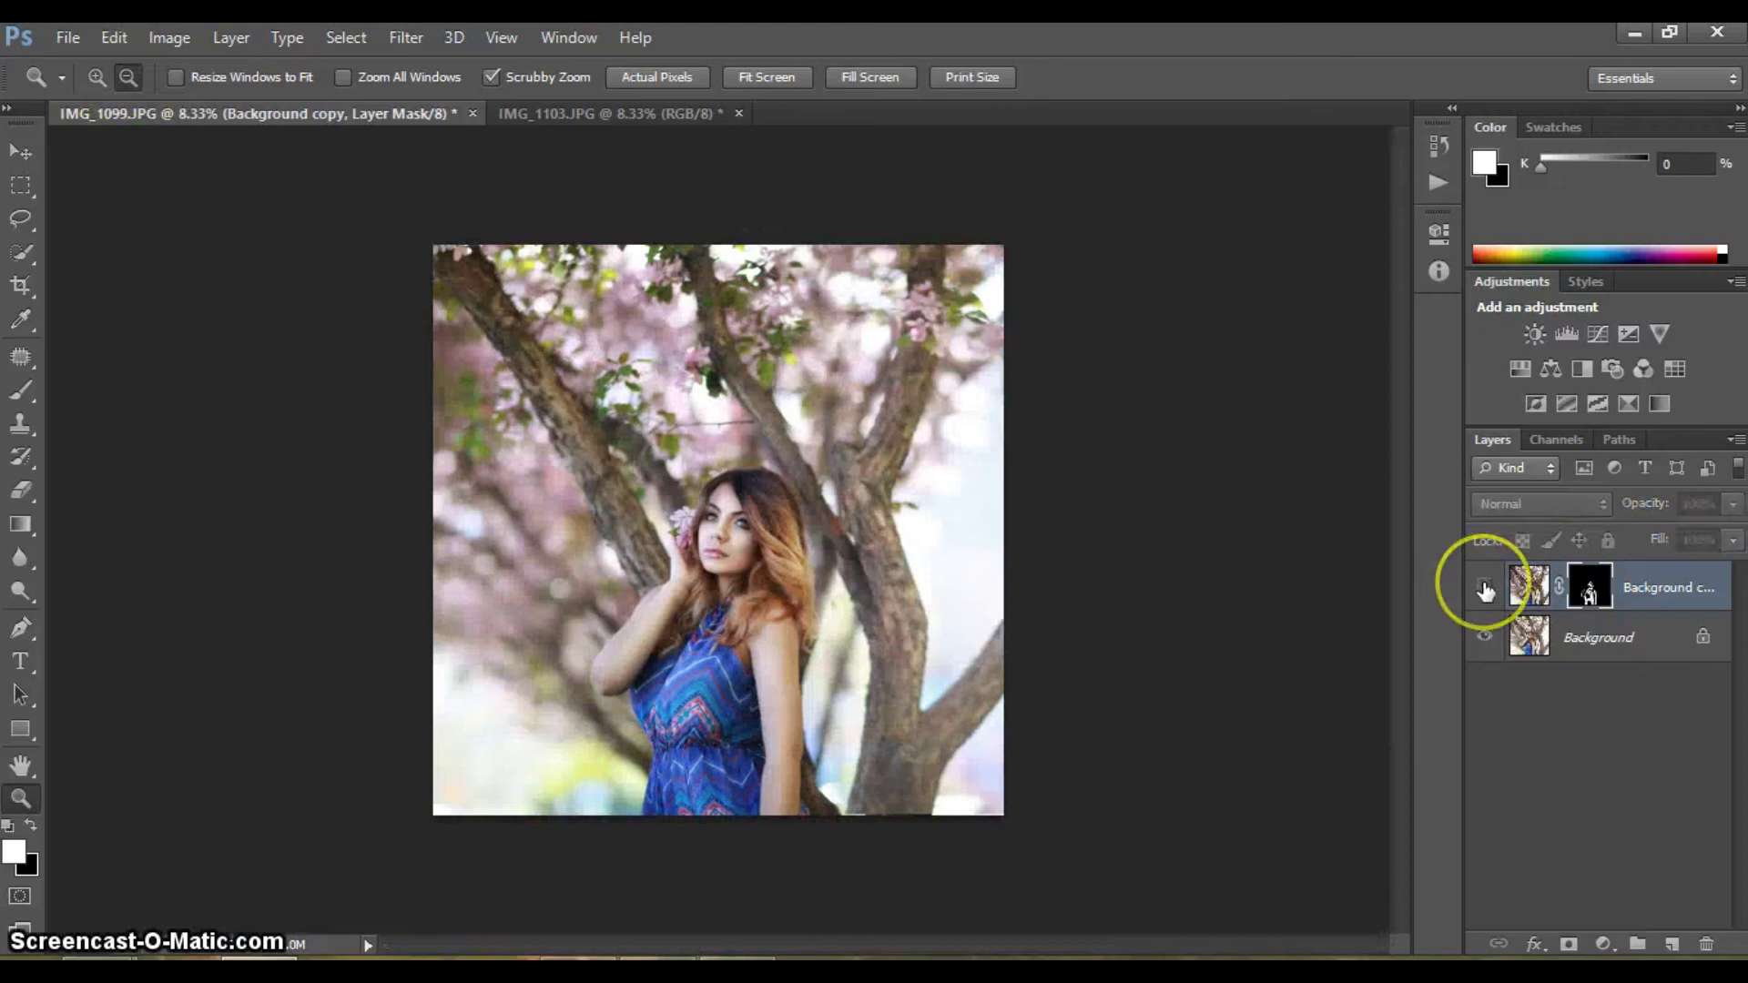
pyautogui.keyDown('shift'); pyautogui.click(1584, 639); pyautogui.keyUp('shift')
# Merge the two layers into one Background and zoom in to 66.7% on the face
pyautogui.rightClick(1584, 639)
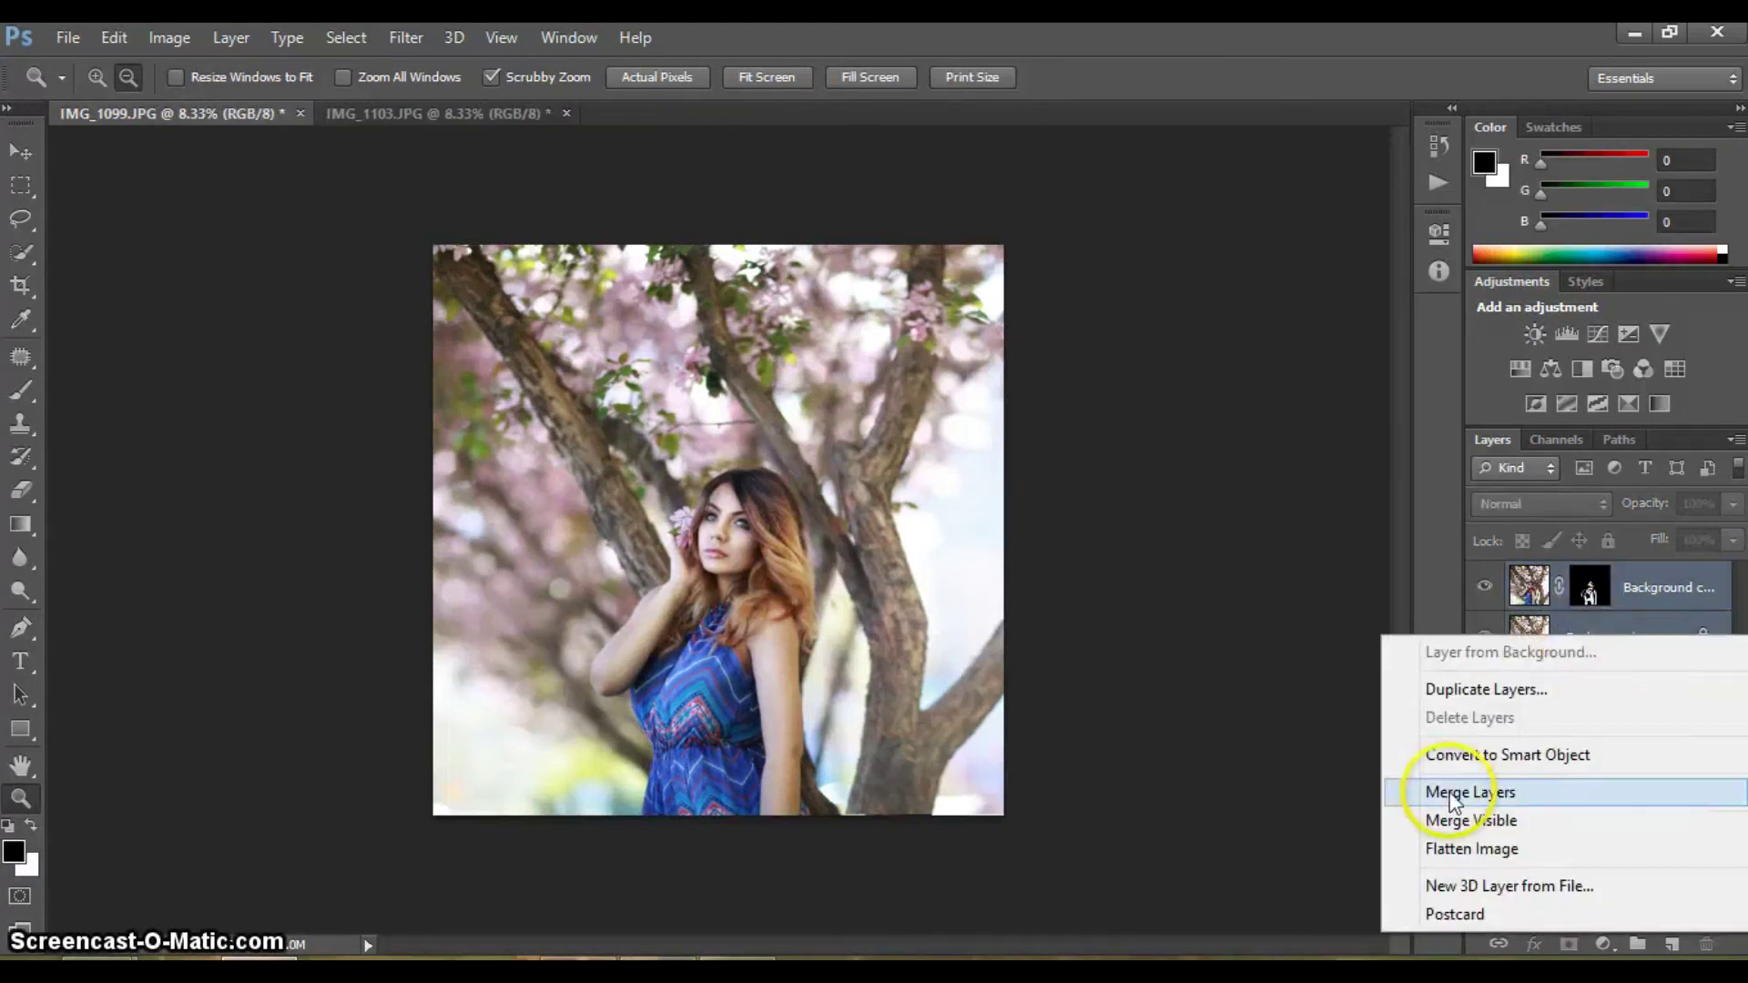
pyautogui.click(1466, 789)
pyautogui.click(97, 77)
pyautogui.click(721, 543)
pyautogui.click(675, 729)
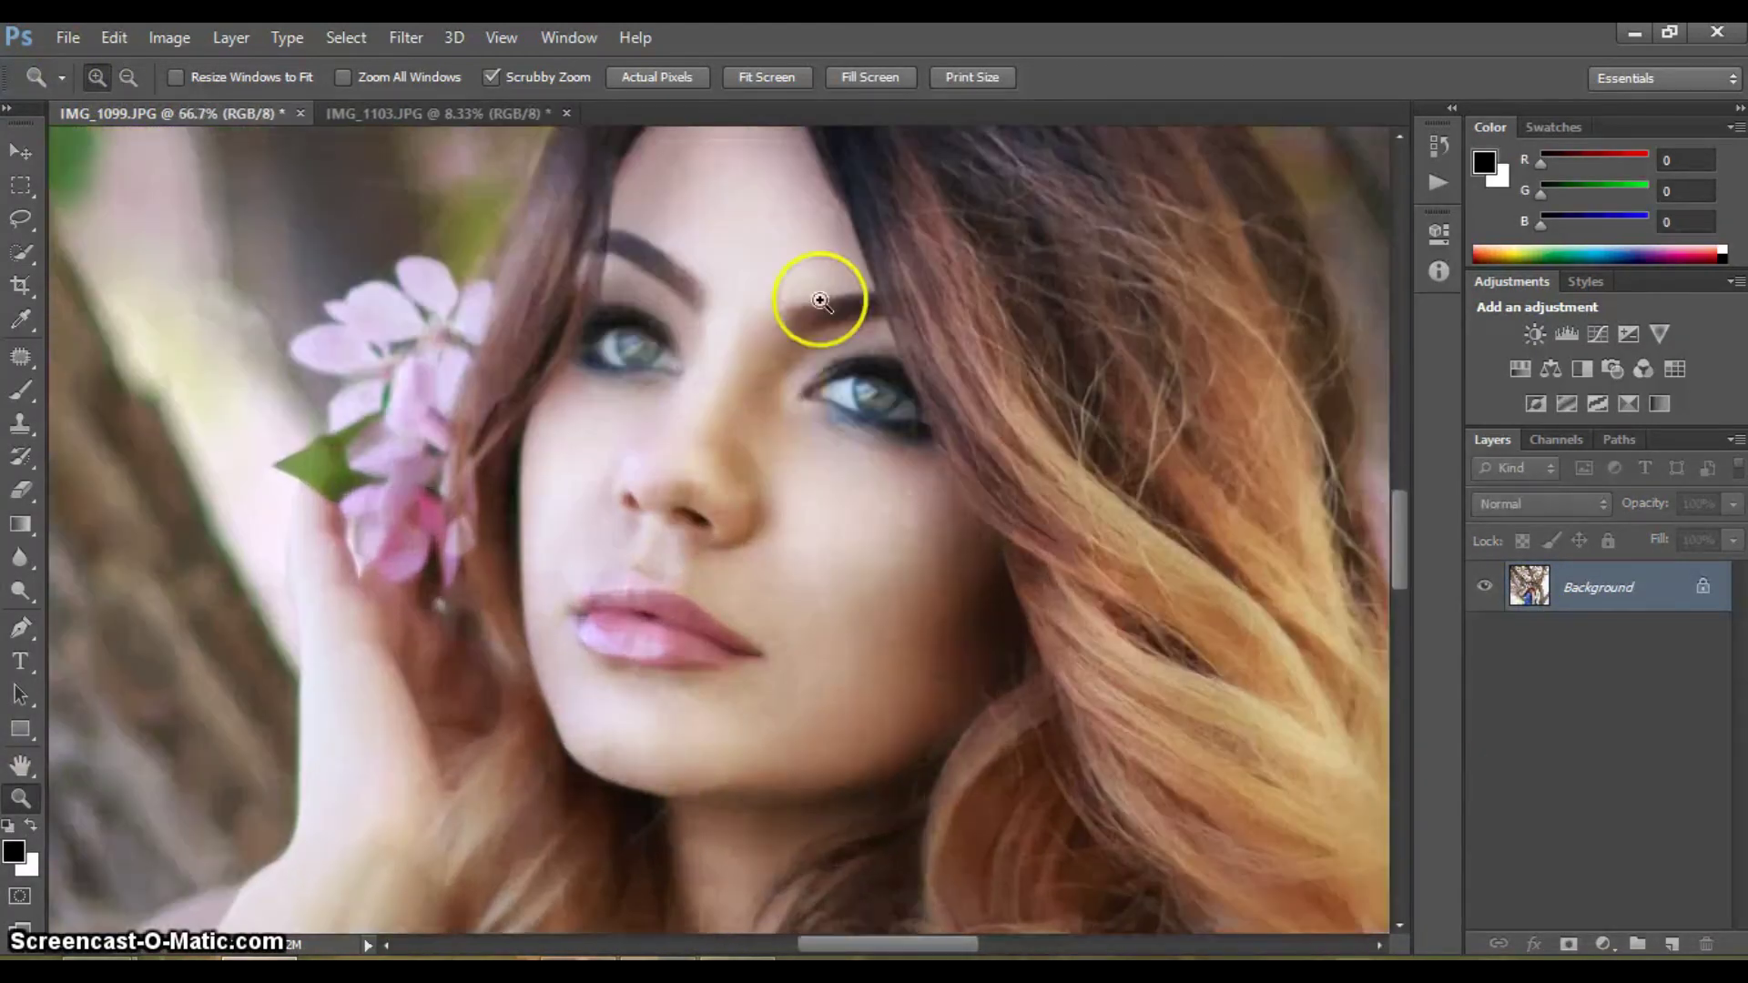
pyautogui.click(819, 293)
# Patch away blemishes beside the lips and on the forehead, deselect, and zoom out
pyautogui.click(20, 356)
pyautogui.moveTo(550, 540); pyautogui.dragTo(545, 580)
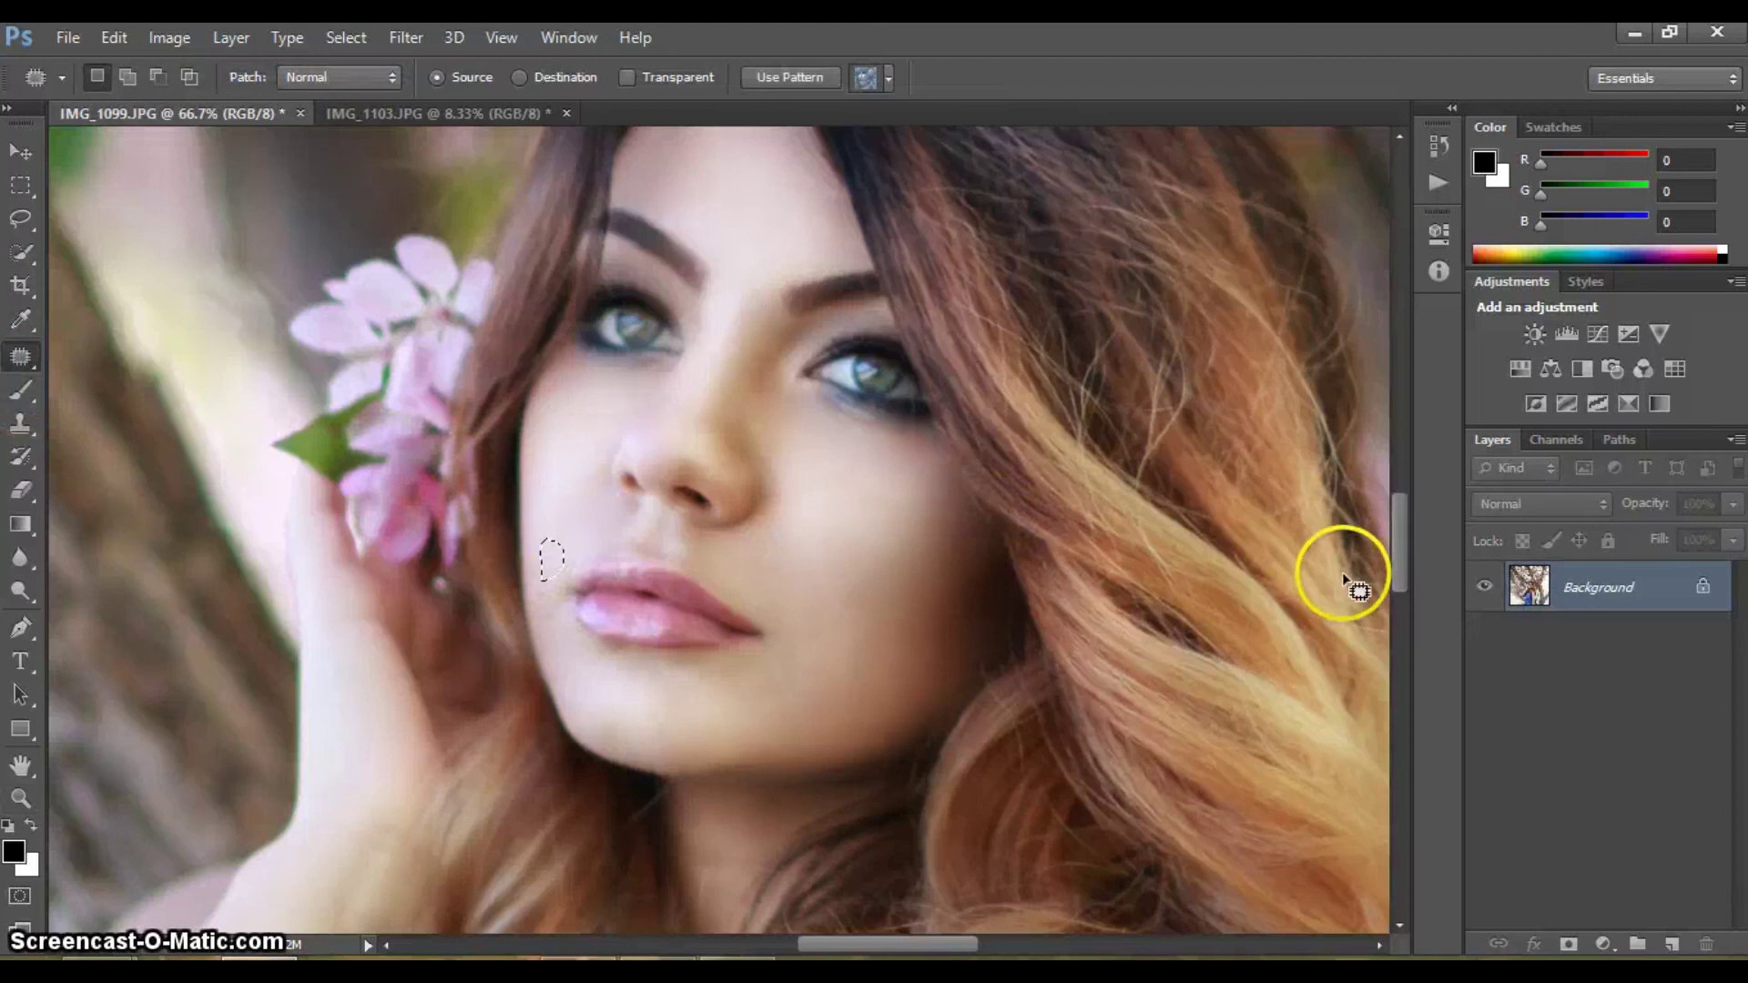
pyautogui.scroll(2, 1342, 572)
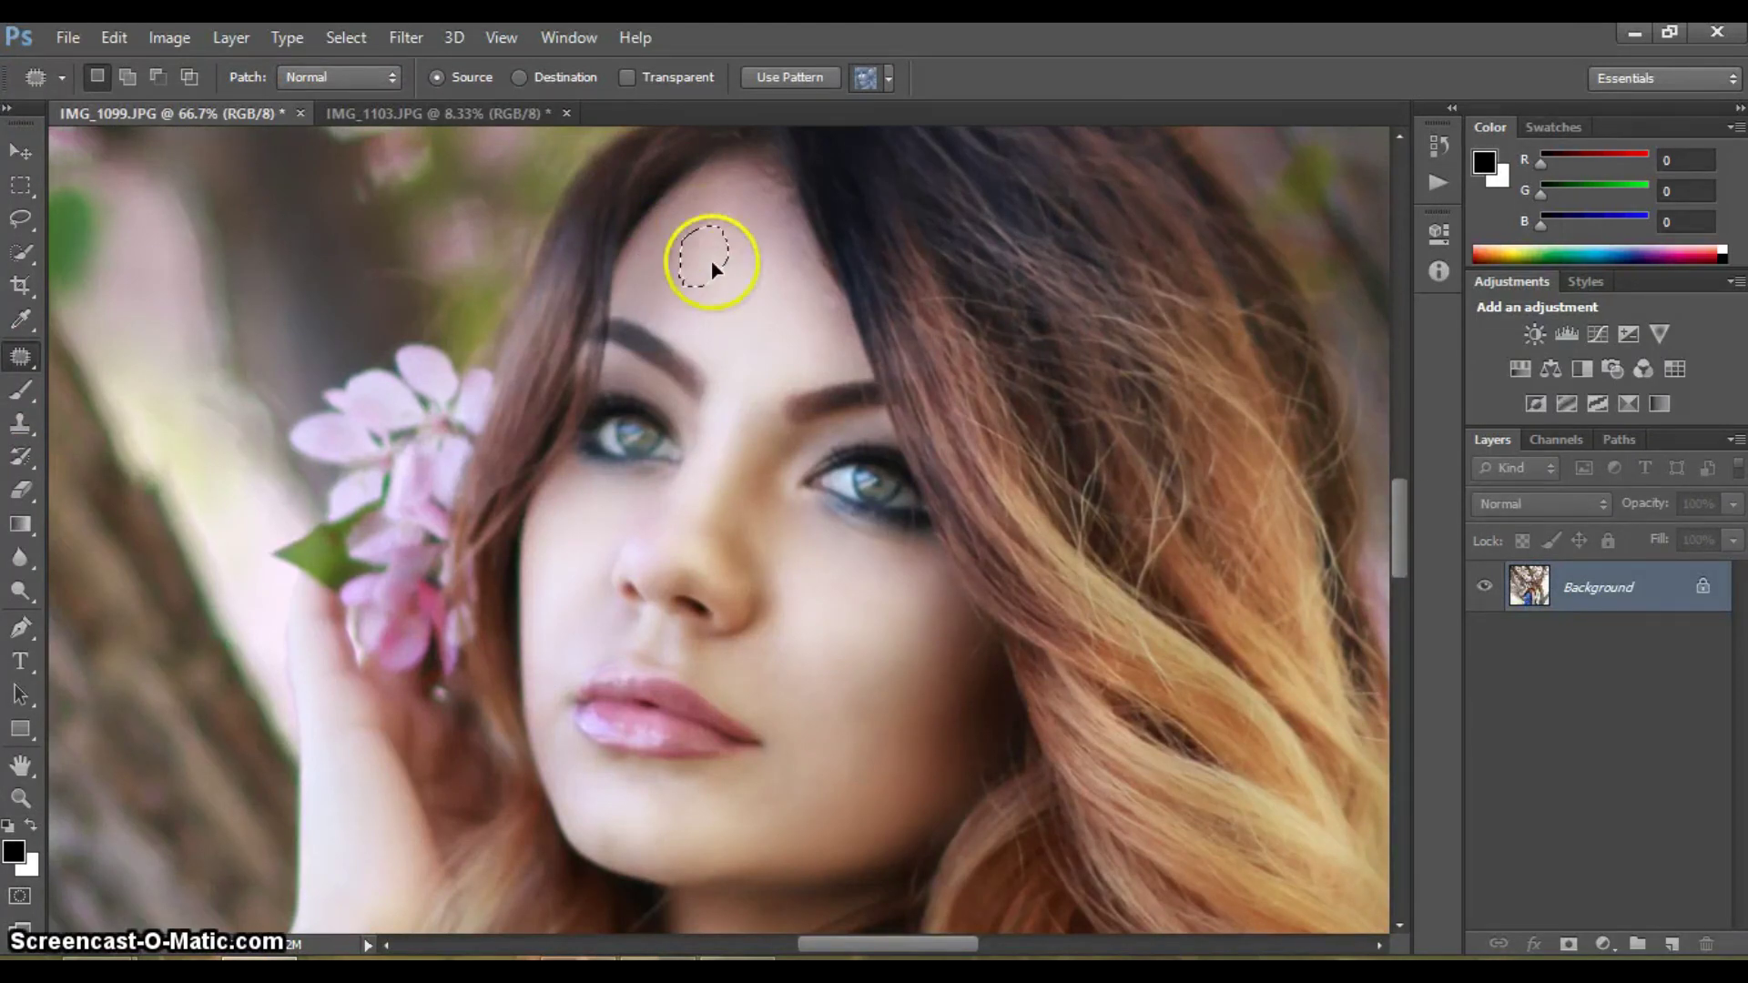
pyautogui.hotkey('ctrl', 'd')
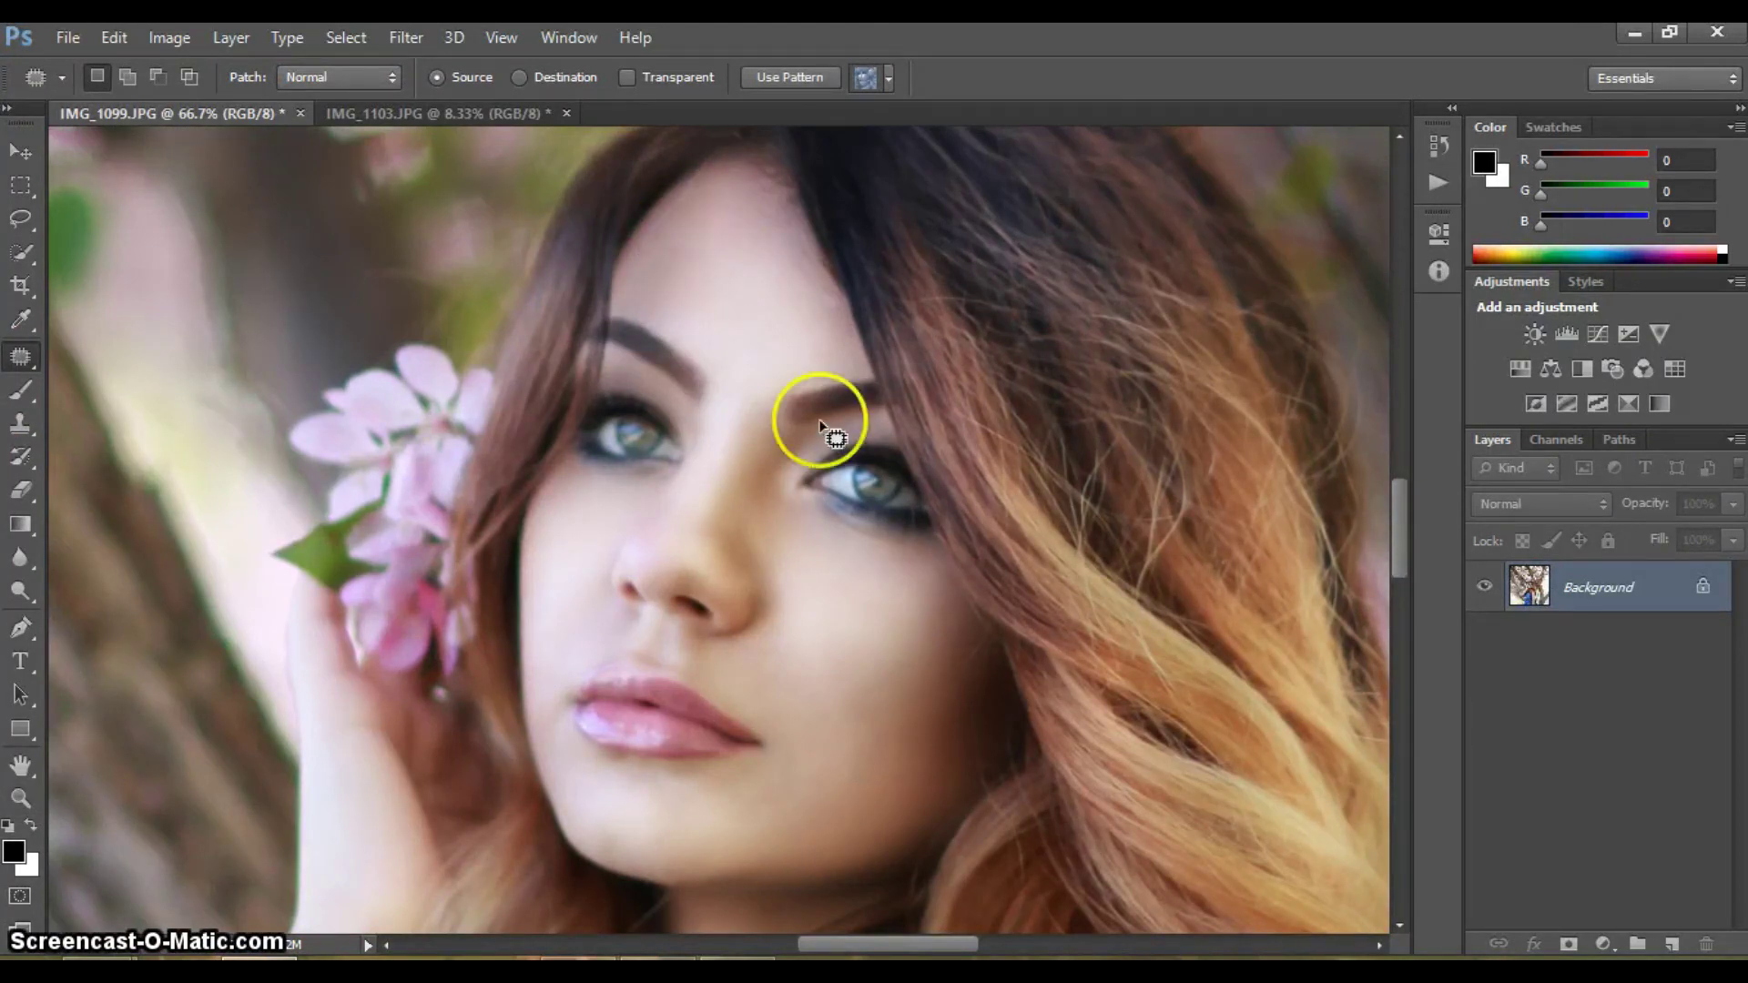
pyautogui.scroll(-2, 947, 555)
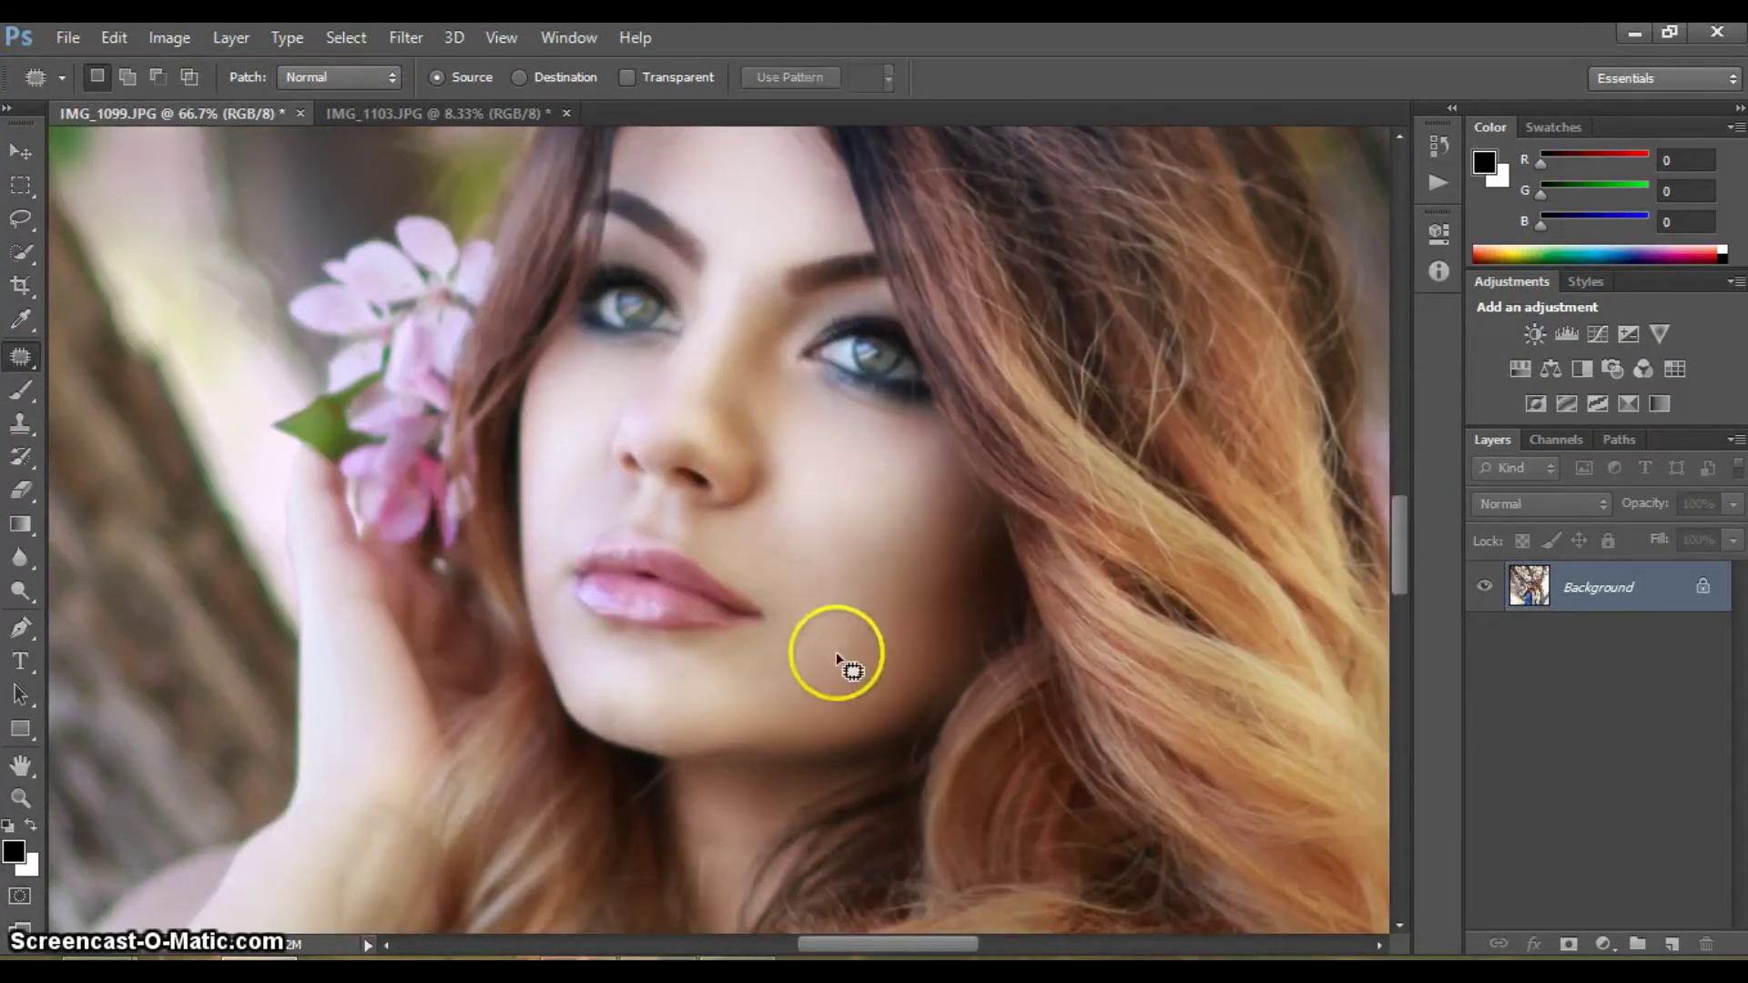
pyautogui.click(20, 798)
pyautogui.keyDown('alt'); pyautogui.click(418, 406); pyautogui.keyUp('alt')
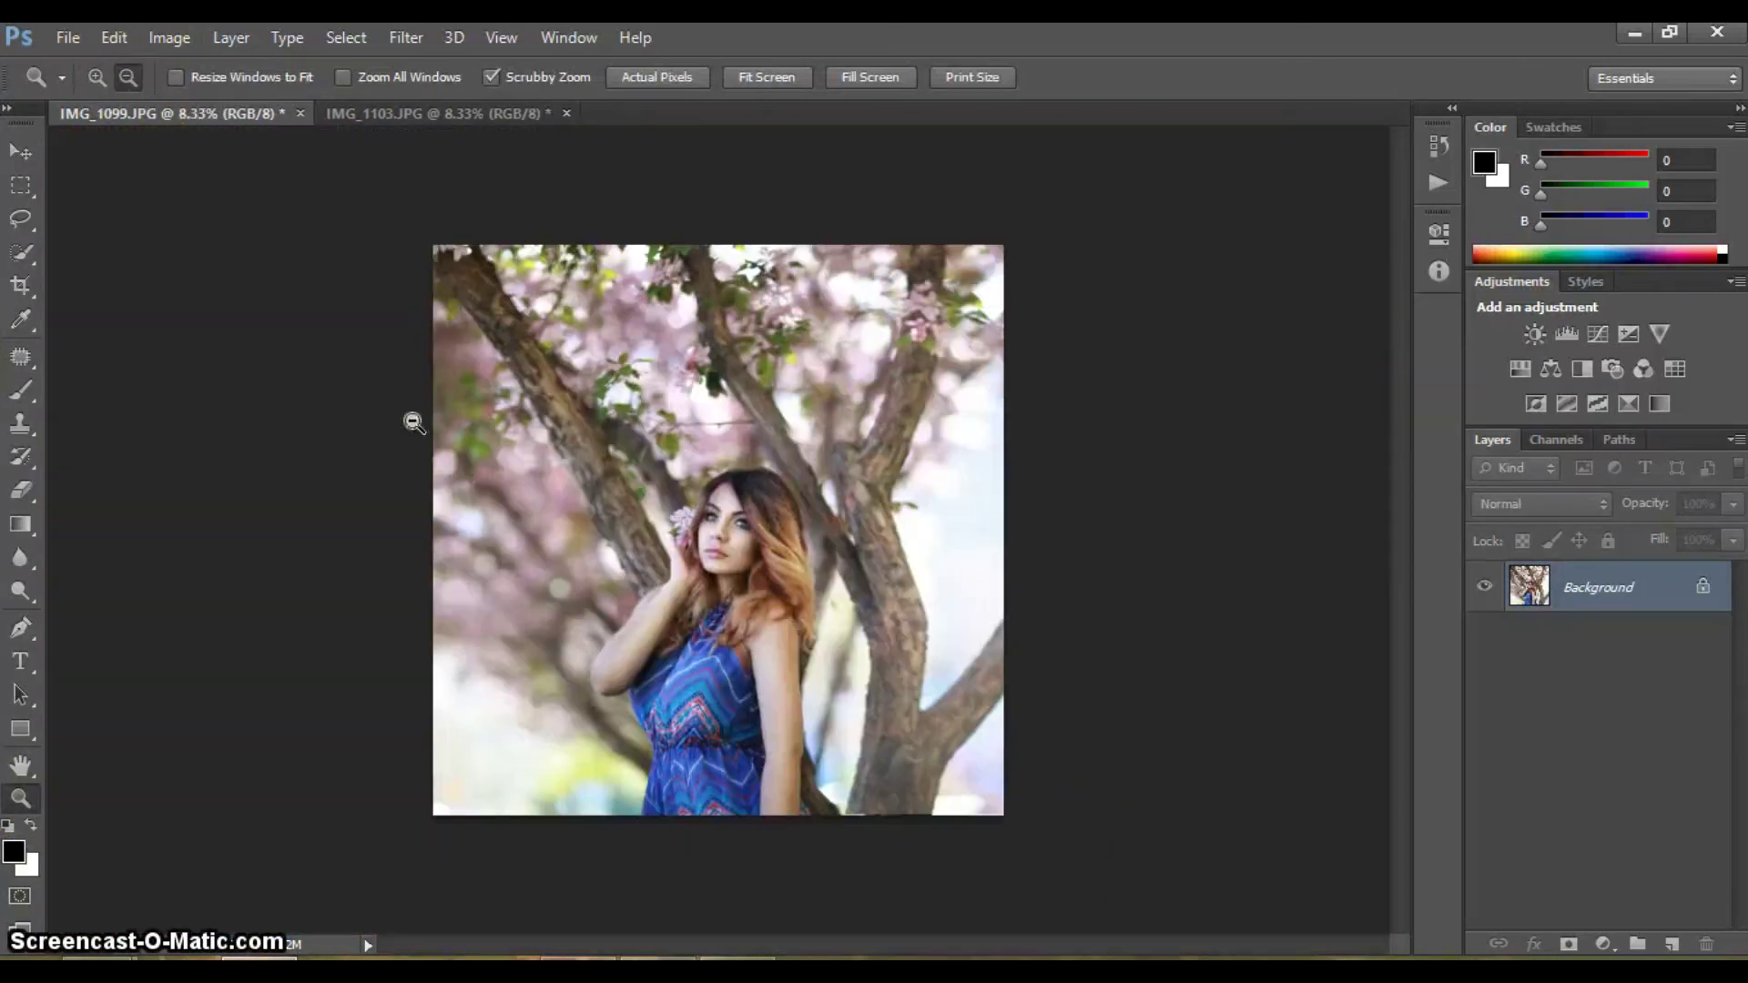
# Apply a first Selective Color pass targeting Neutrals on the Background layer
pyautogui.click(170, 37)
pyautogui.click(517, 491)
pyautogui.click(1417, 288)
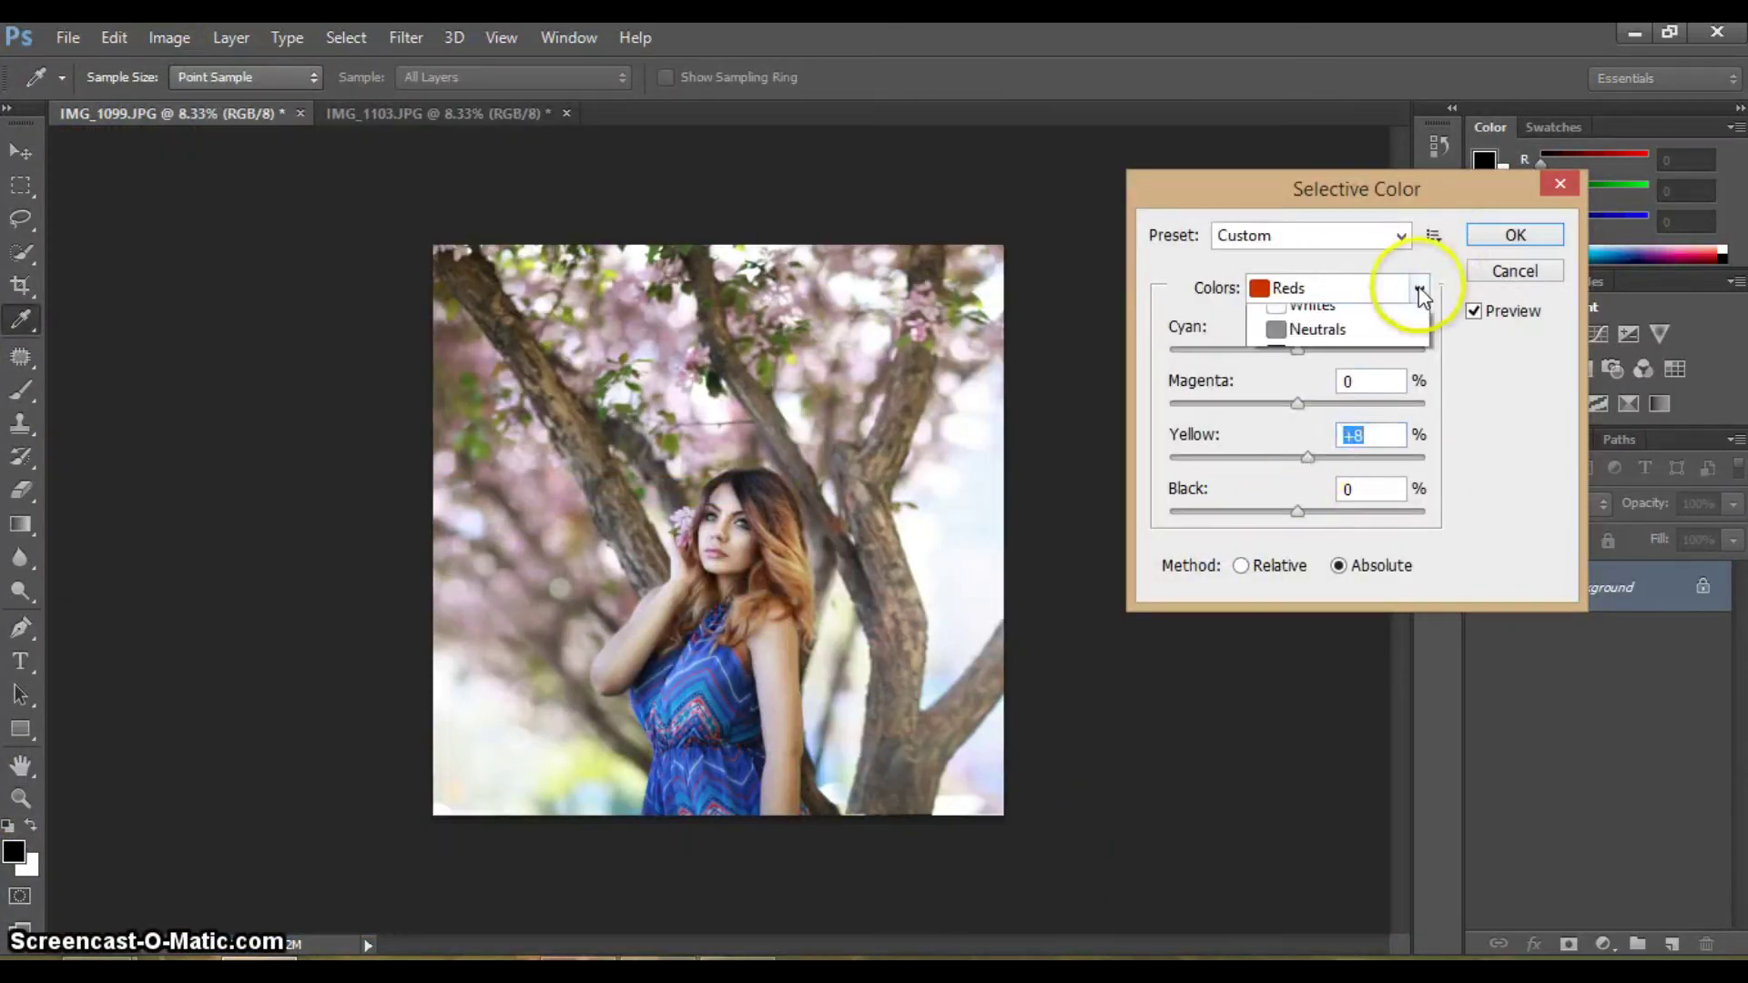
pyautogui.click(1315, 488)
pyautogui.click(1480, 235)
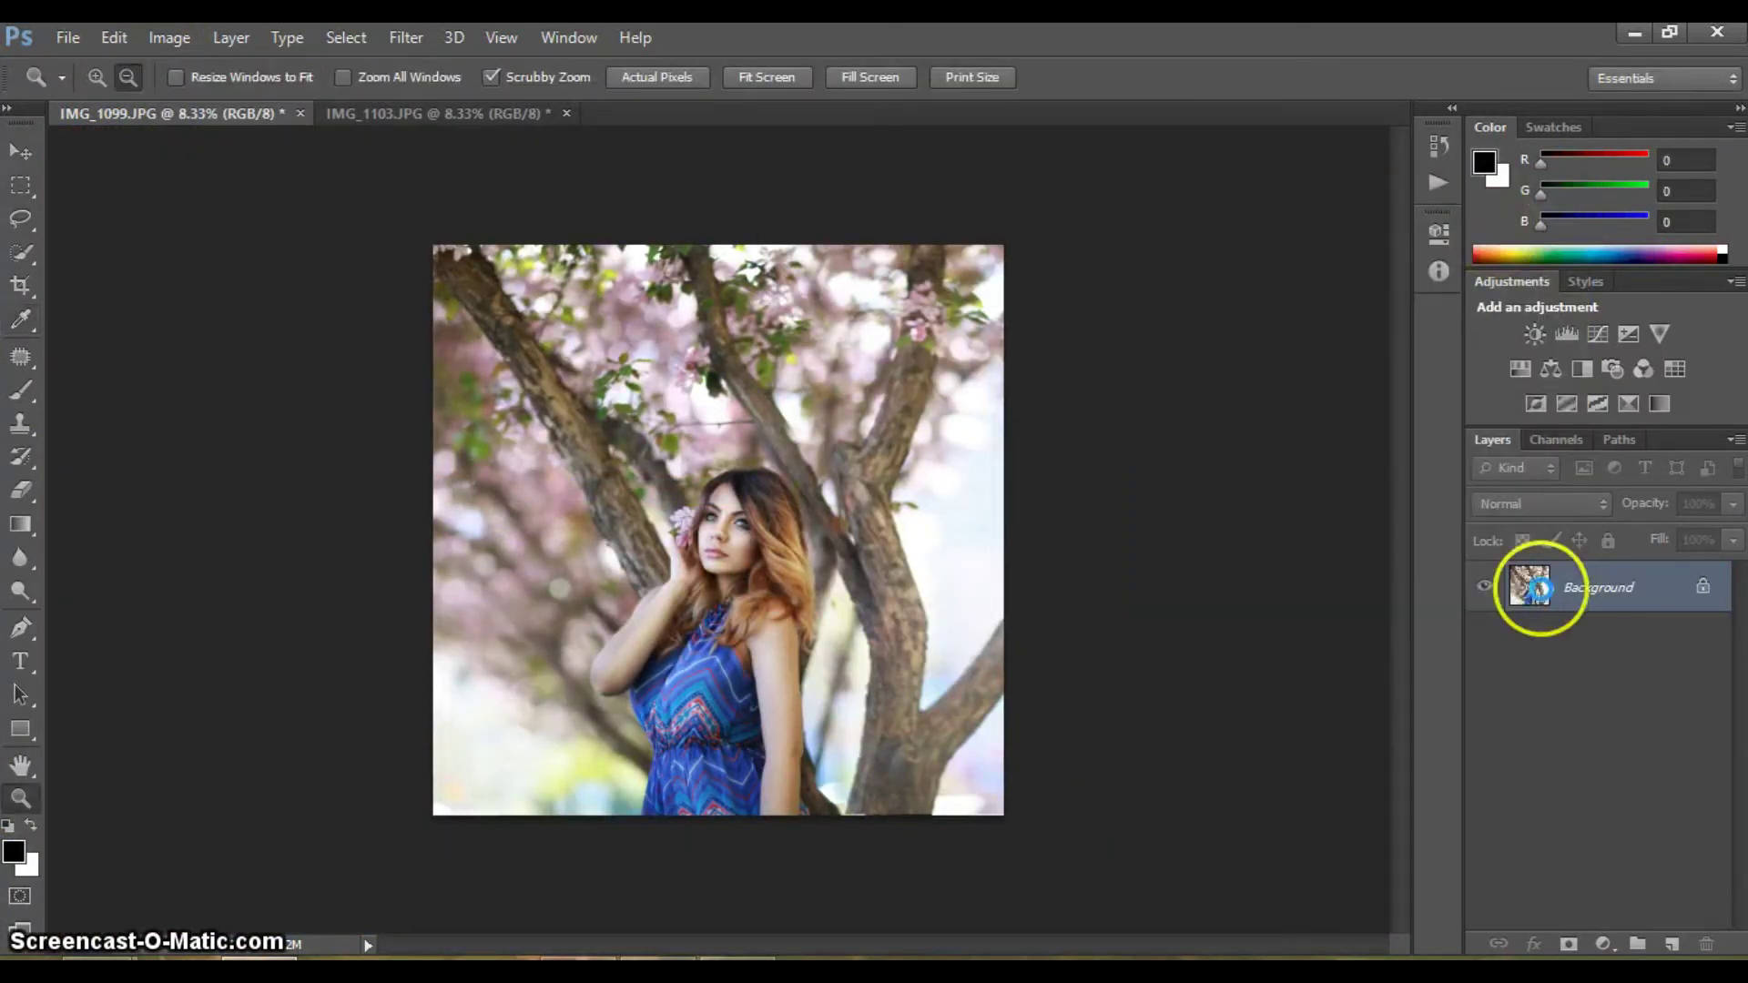
# Duplicate the Background layer into a Background copy and zoom in on the photo
pyautogui.rightClick(1504, 587)
pyautogui.click(1501, 668)
pyautogui.click(1119, 349)
pyautogui.rightClick(1546, 597)
pyautogui.click(1545, 669)
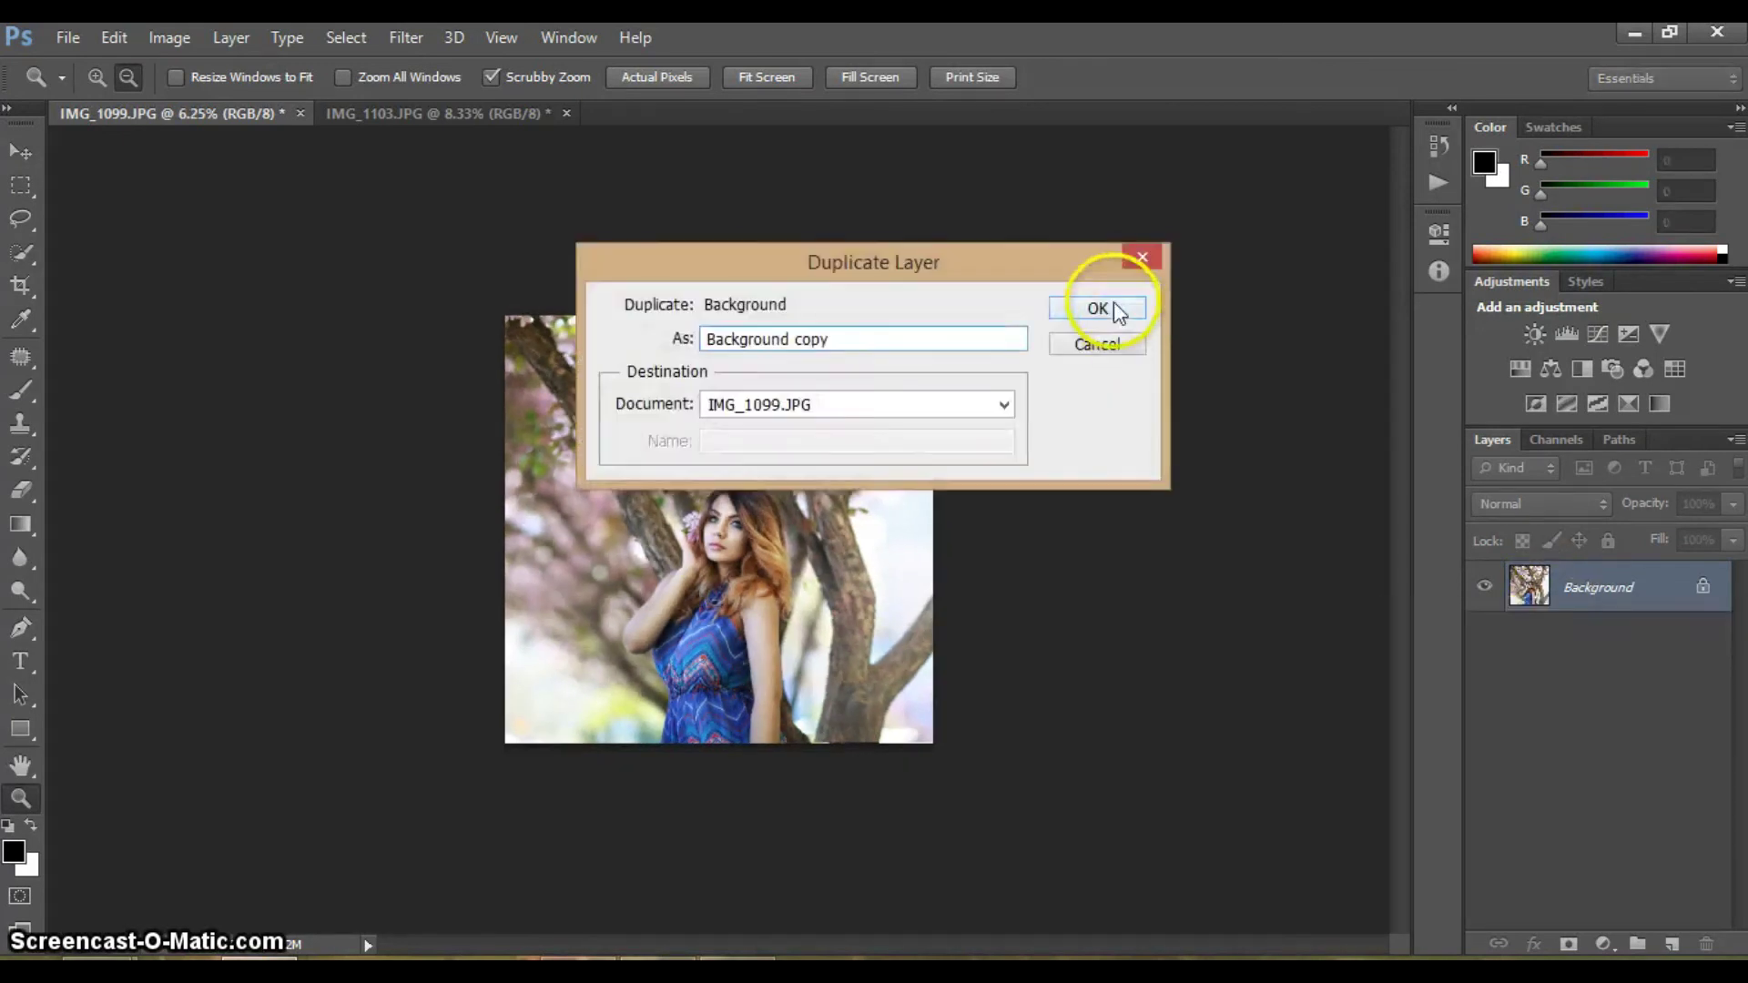
pyautogui.click(1098, 307)
pyautogui.click(648, 425)
pyautogui.click(1216, 593)
# In Selective Color, raise Magenta in Magentas to +92 and reduce their cyan
pyautogui.click(170, 37)
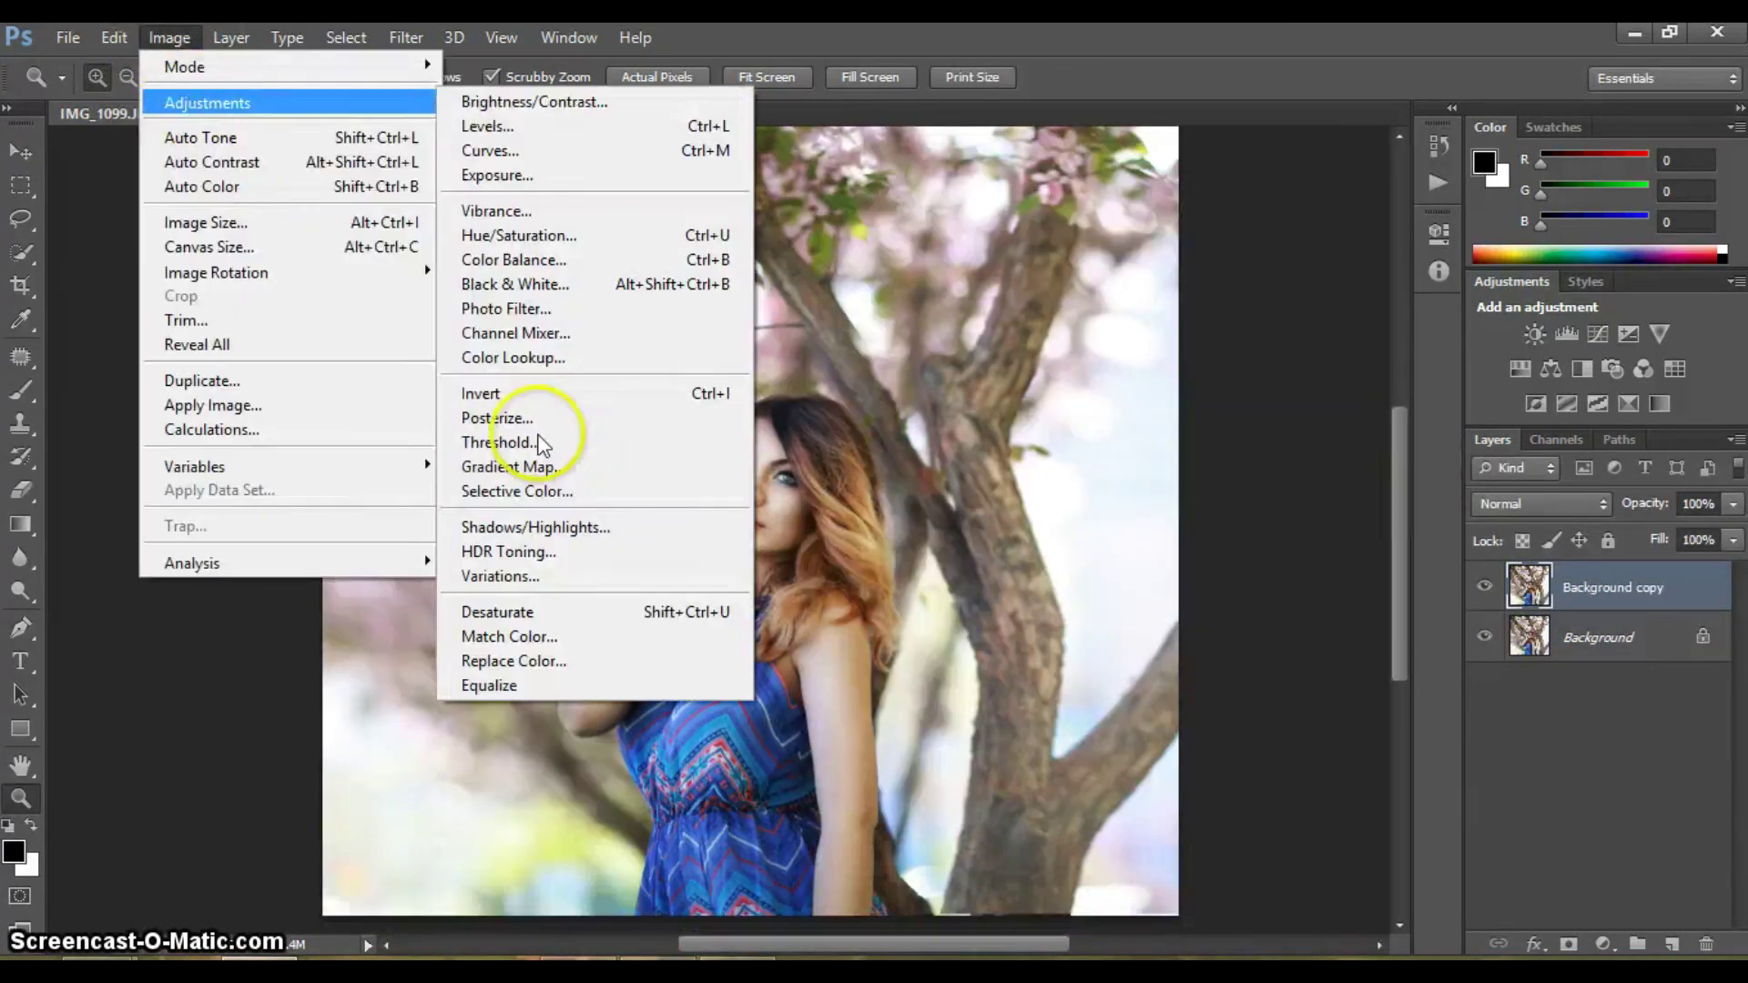
pyautogui.click(528, 488)
pyautogui.click(1418, 289)
pyautogui.click(1313, 439)
pyautogui.write('92')
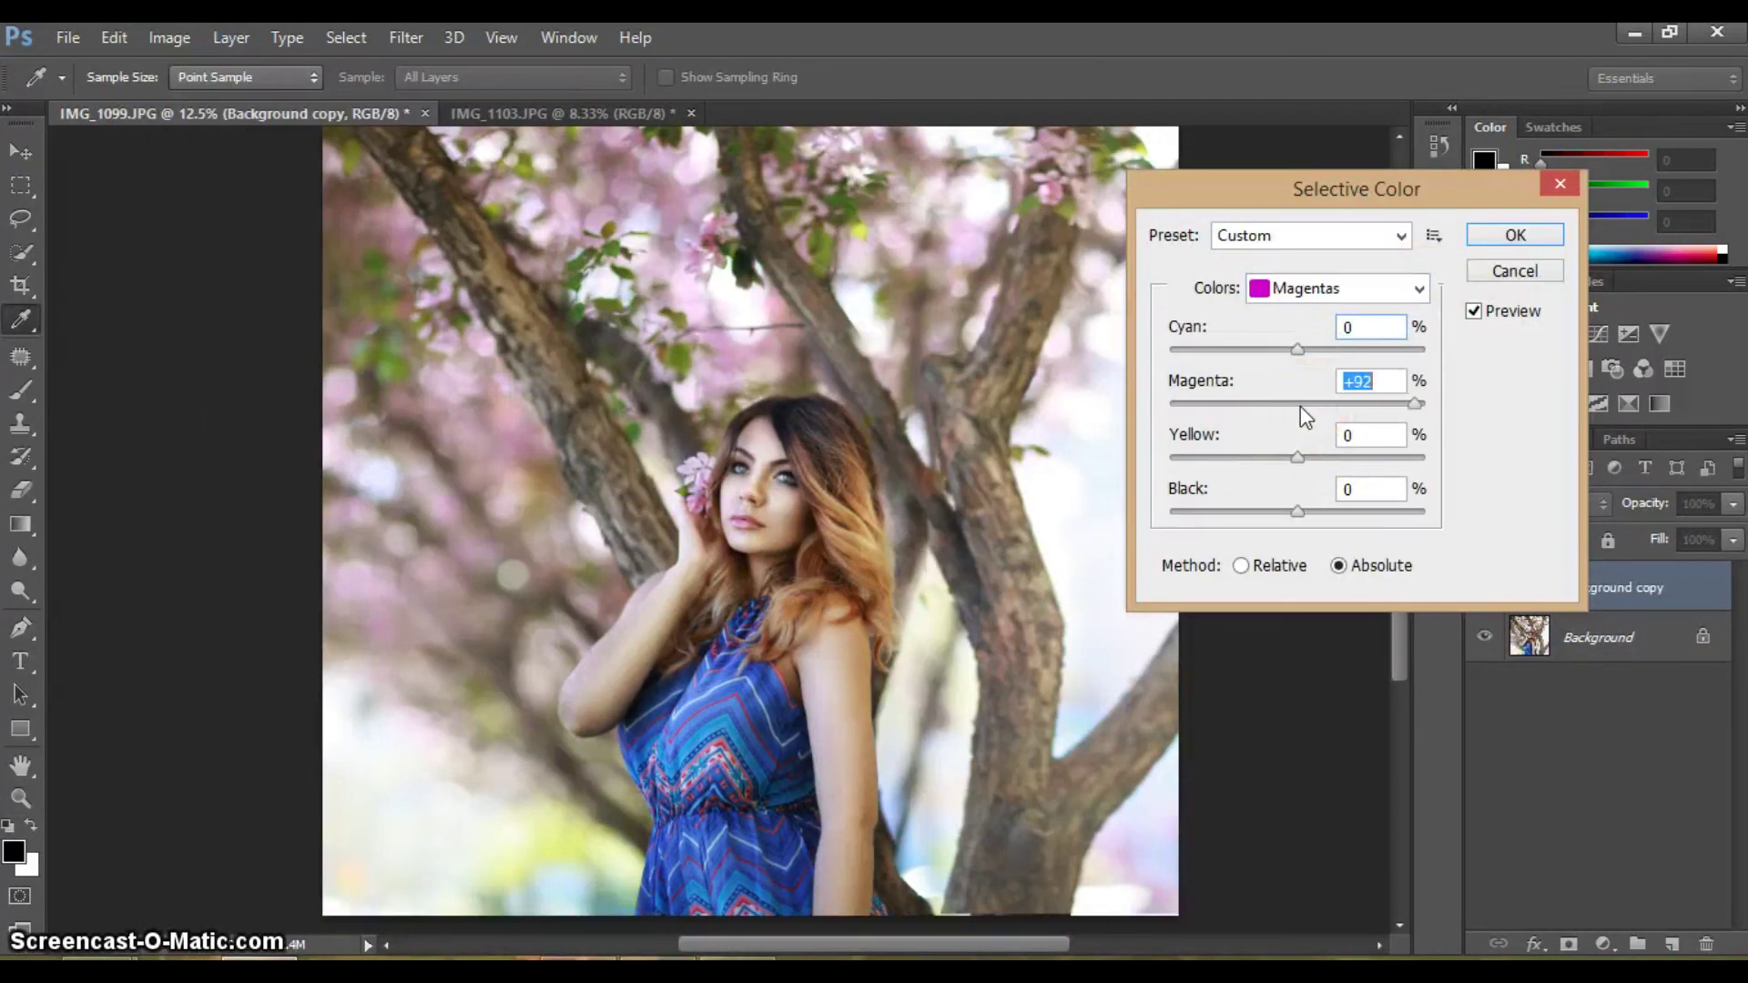
pyautogui.moveTo(1298, 349); pyautogui.dragTo(1279, 350)
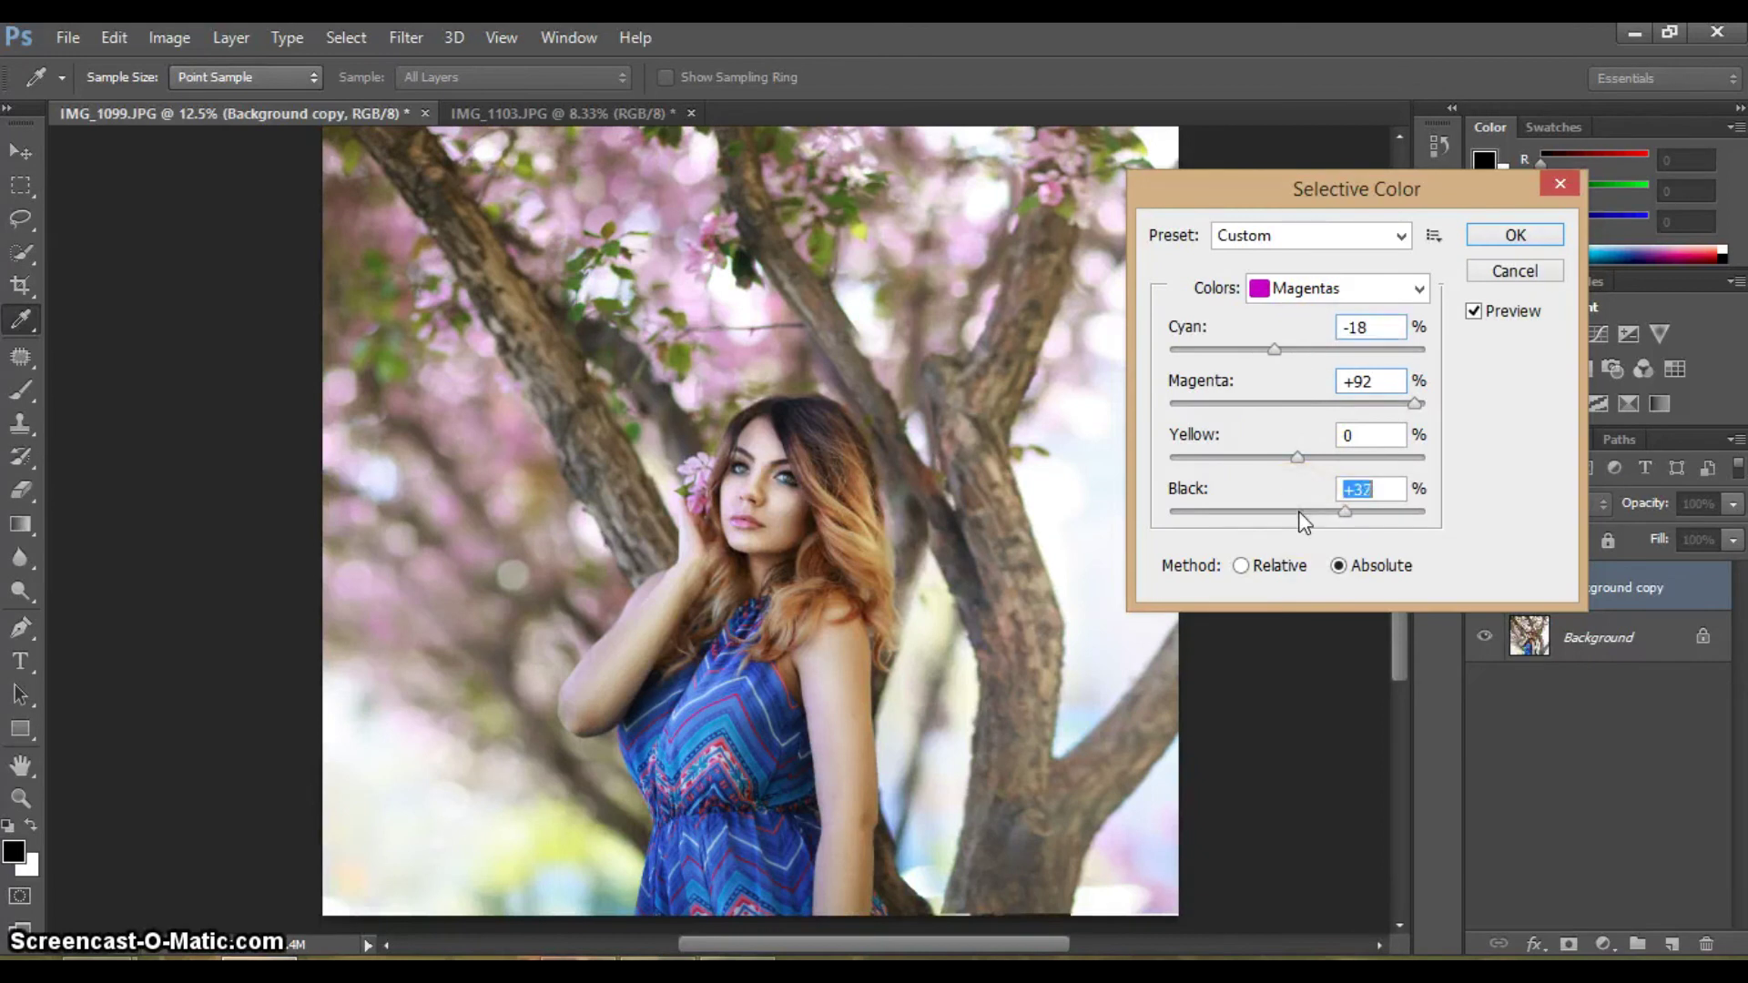
# Nudge Neutrals to Magenta +2 with slightly less cyan, apply the grade, and zoom out
pyautogui.click(1339, 289)
pyautogui.click(1320, 487)
pyautogui.click(1300, 405)
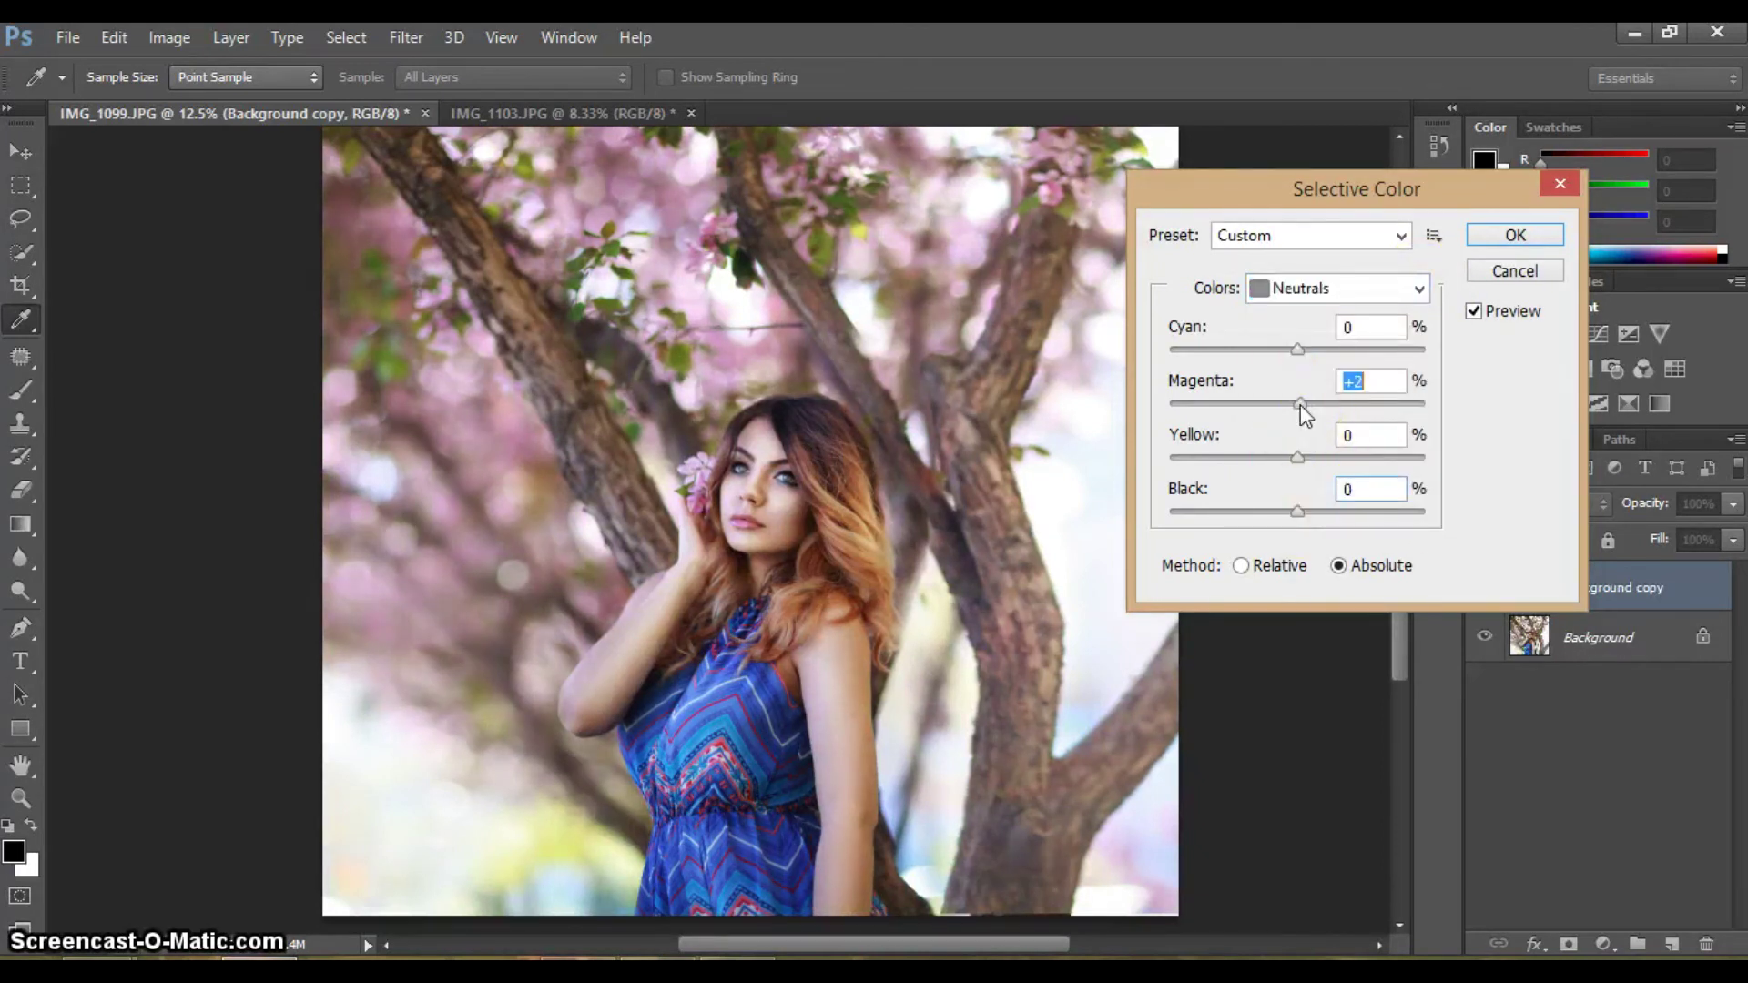
pyautogui.click(1295, 349)
pyautogui.click(1300, 403)
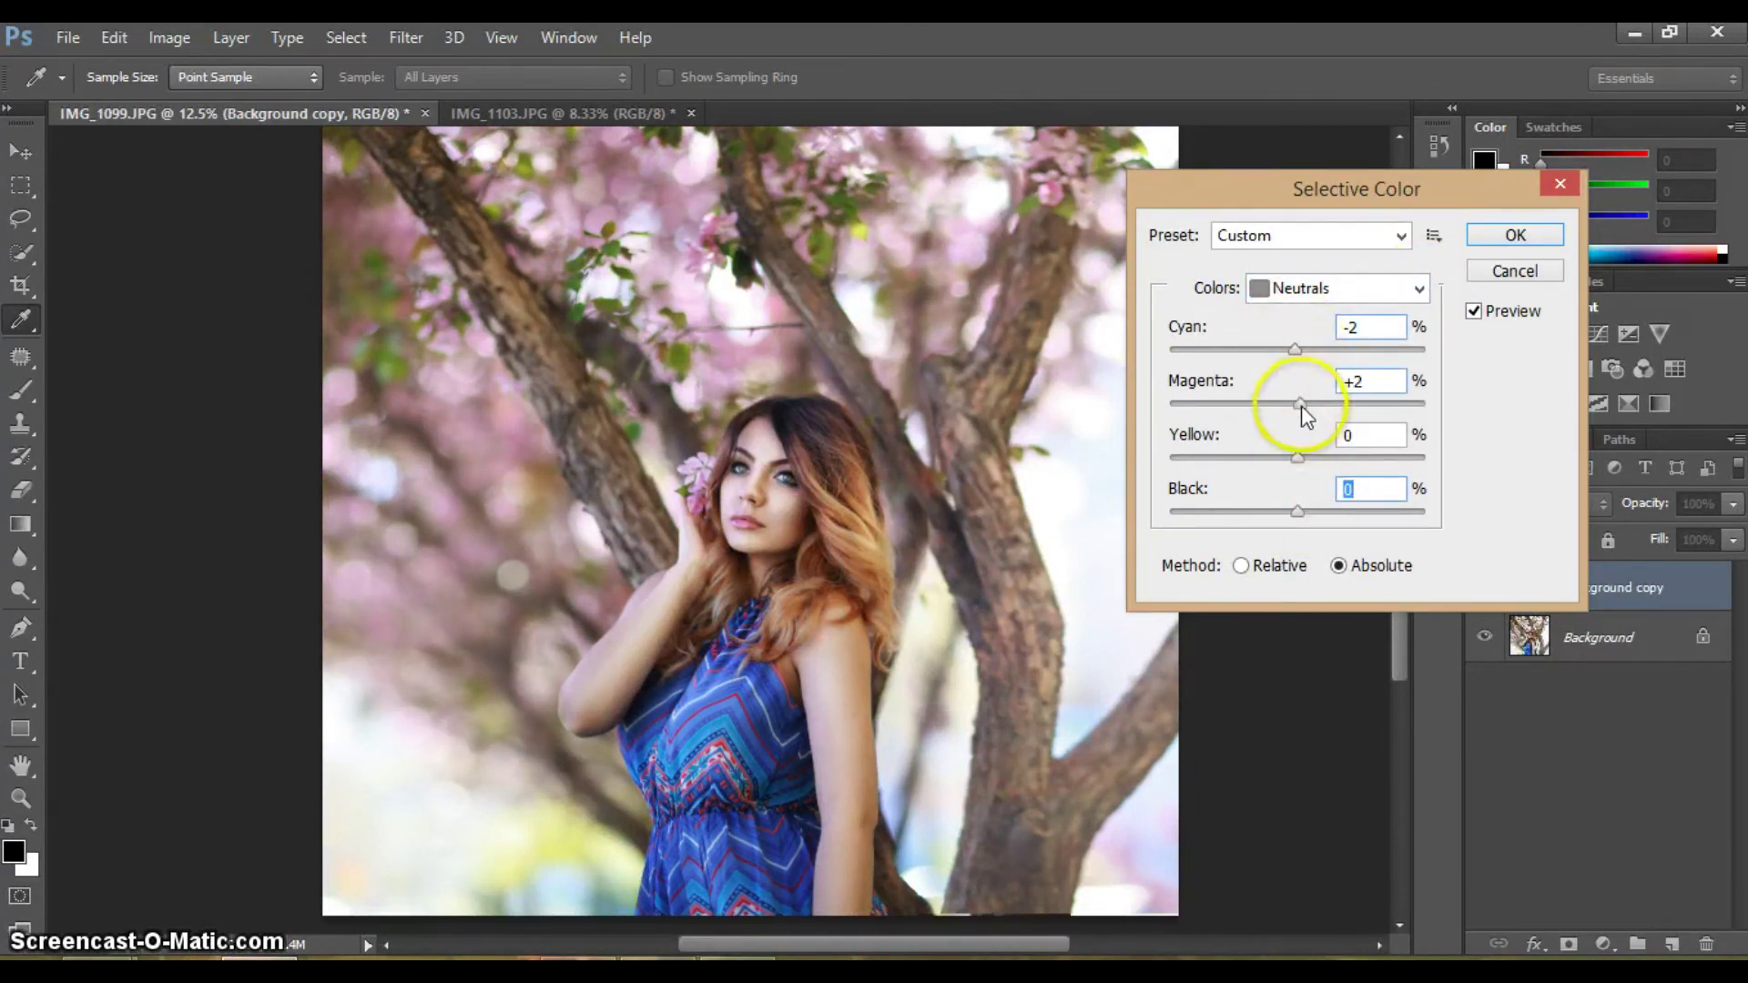
pyautogui.click(1484, 235)
pyautogui.press('z')
pyautogui.keyDown('alt'); pyautogui.click(1309, 693); pyautogui.keyUp('alt')
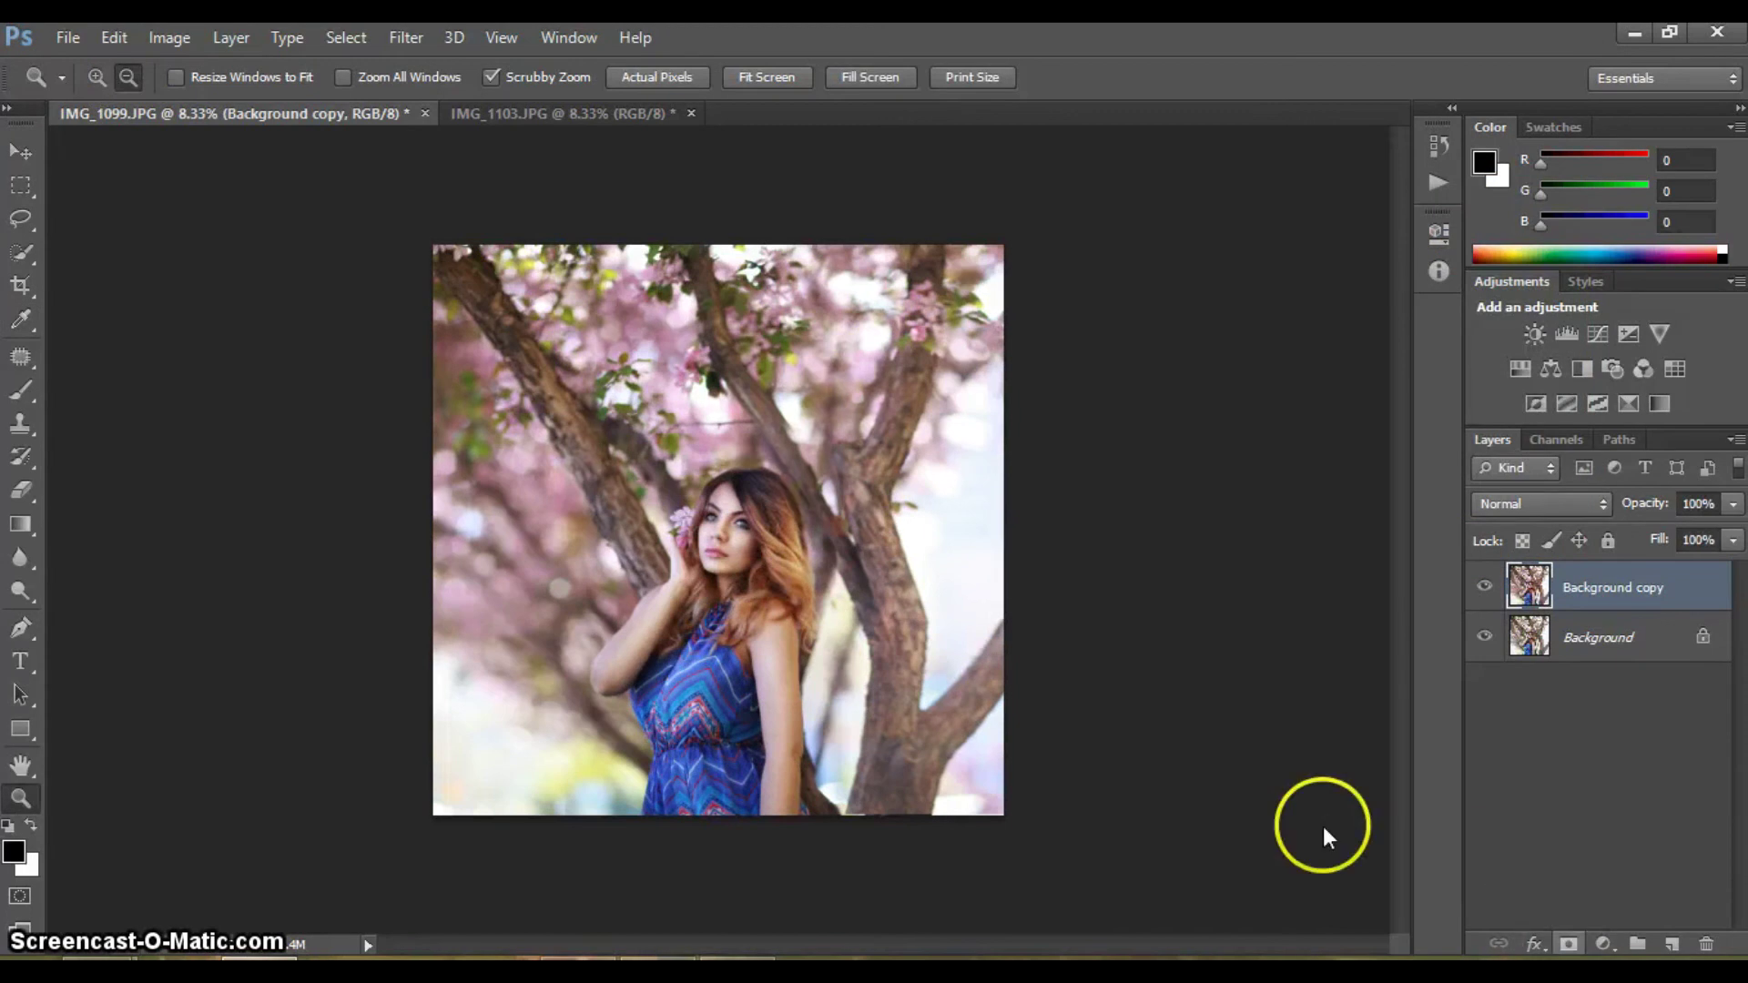
# Add a black mask to Background copy and paint the pinker grade onto the blossoms in white
pyautogui.keyDown('alt'); pyautogui.click(1568, 944); pyautogui.keyUp('alt')
pyautogui.press('b')
pyautogui.press('x')
pyautogui.click(126, 77)
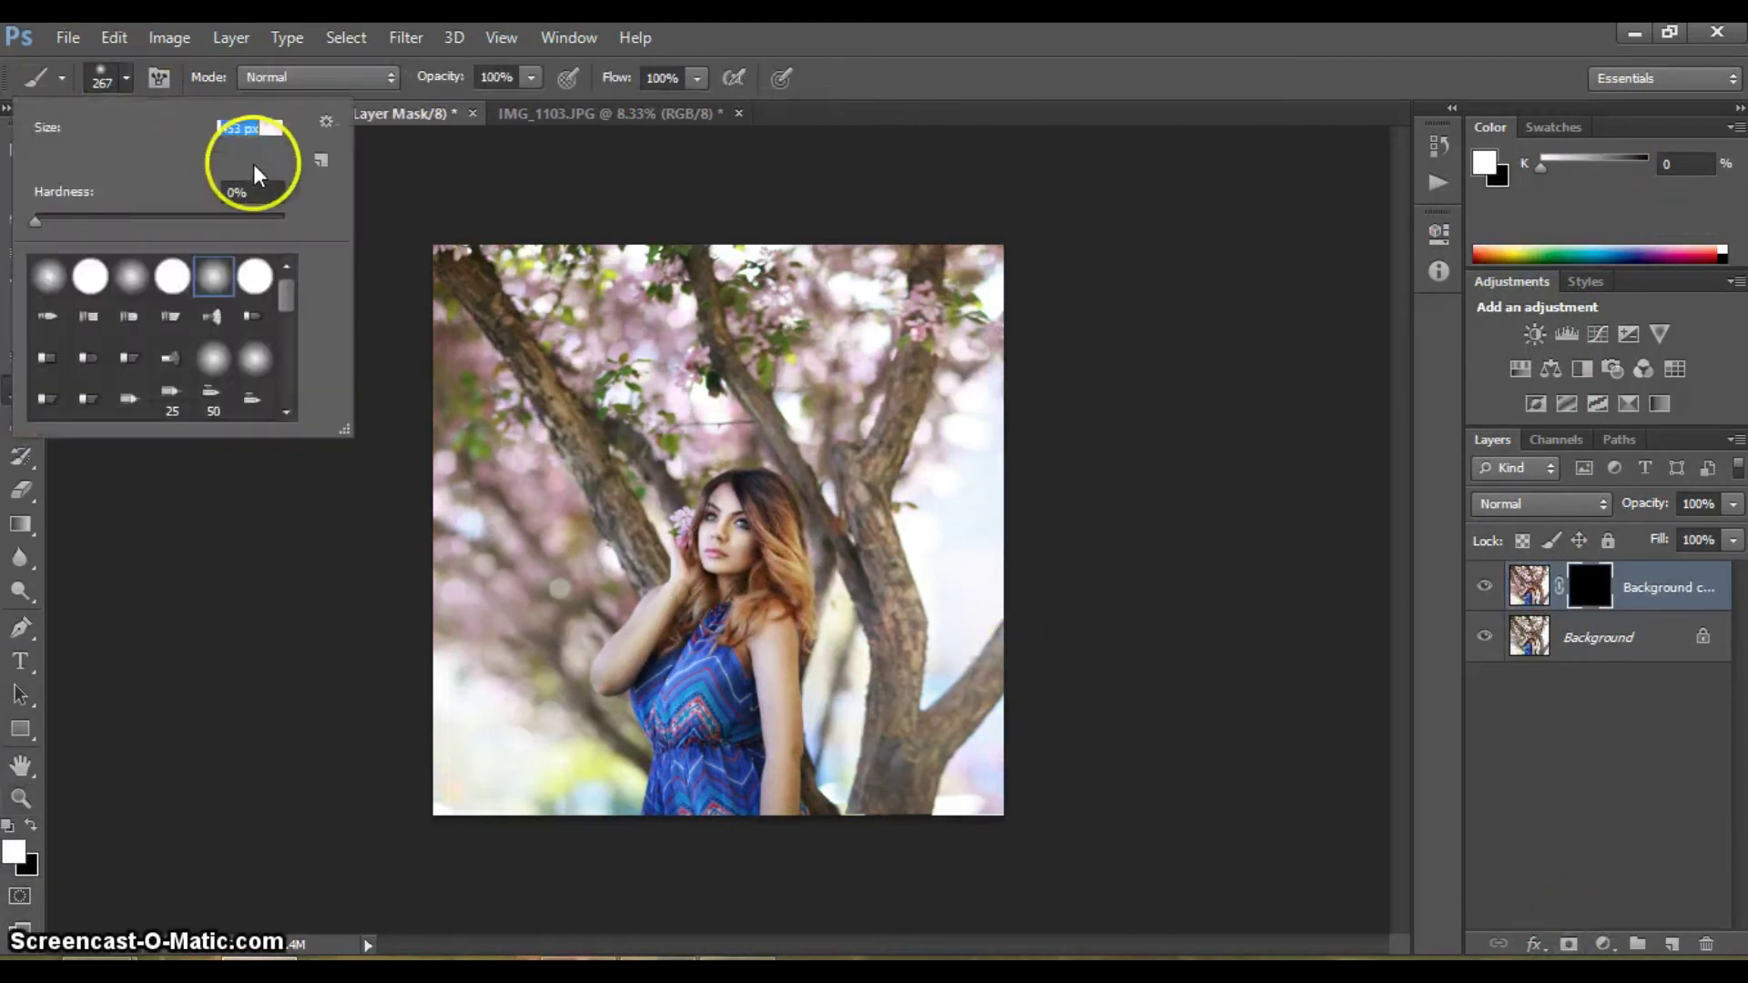
pyautogui.click(508, 543)
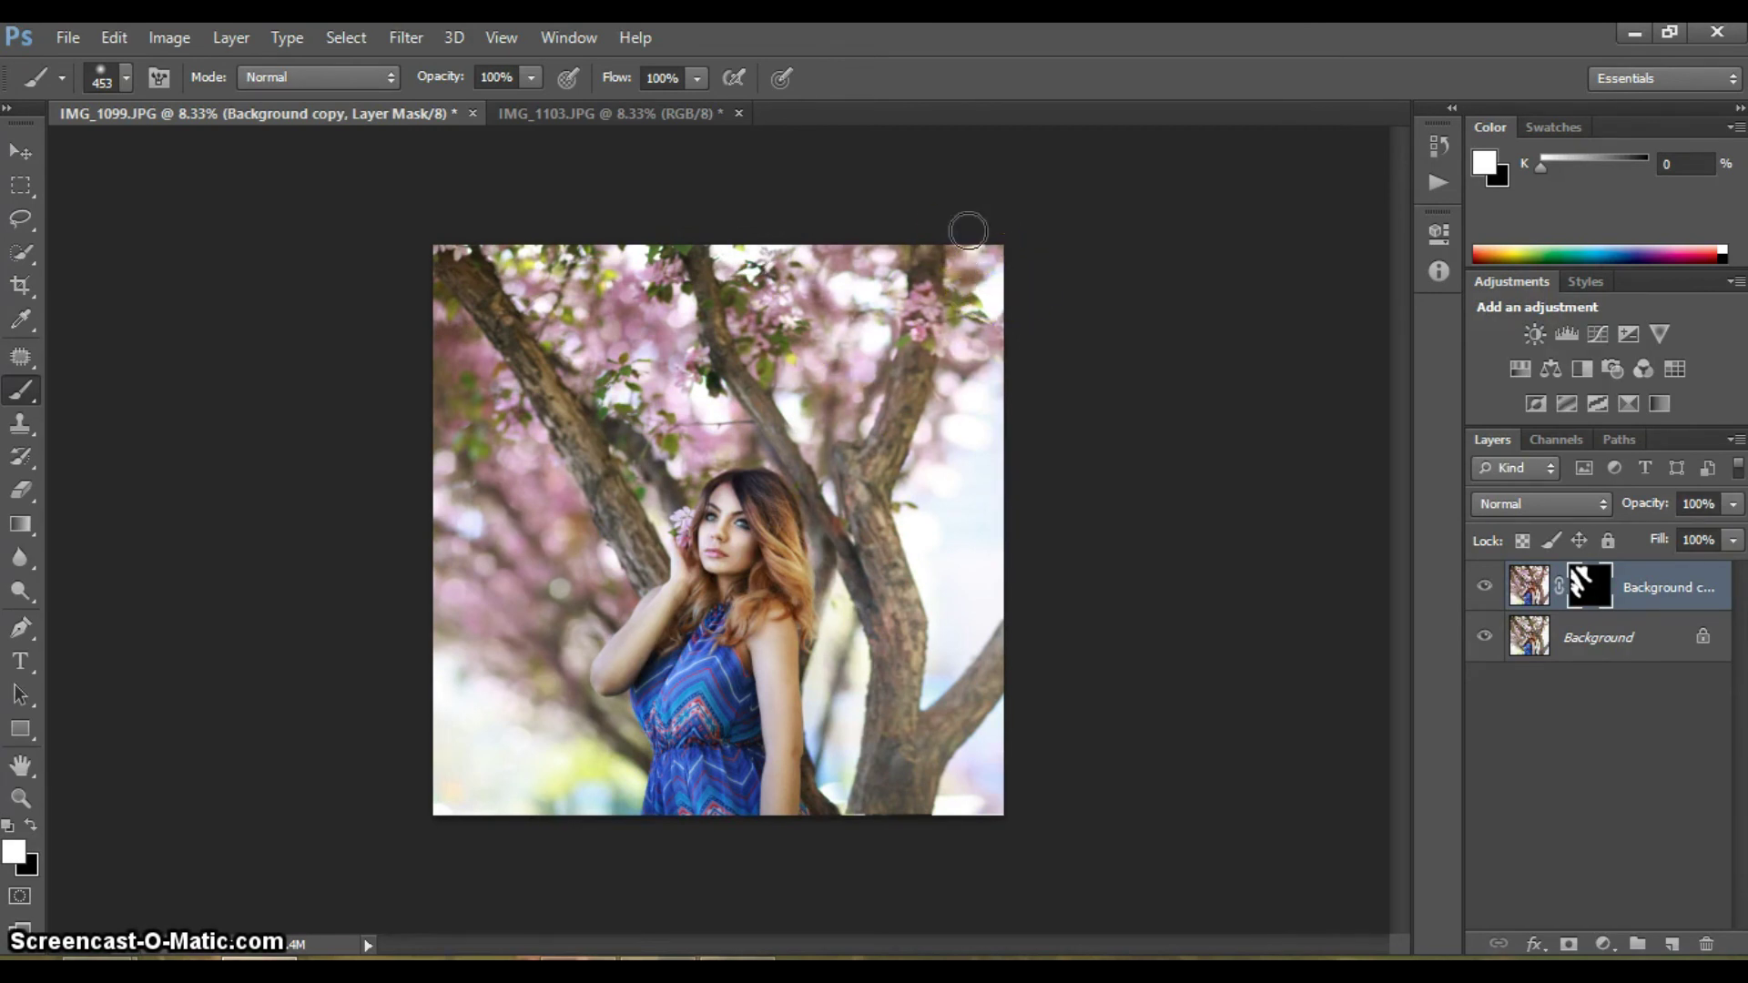
# Merge both layers into one Background and sharpen it with Unsharp Mask
pyautogui.click(1530, 585)
pyautogui.keyDown('ctrl'); pyautogui.click(1602, 637); pyautogui.keyUp('ctrl')
pyautogui.rightClick(1603, 638)
pyautogui.click(1493, 796)
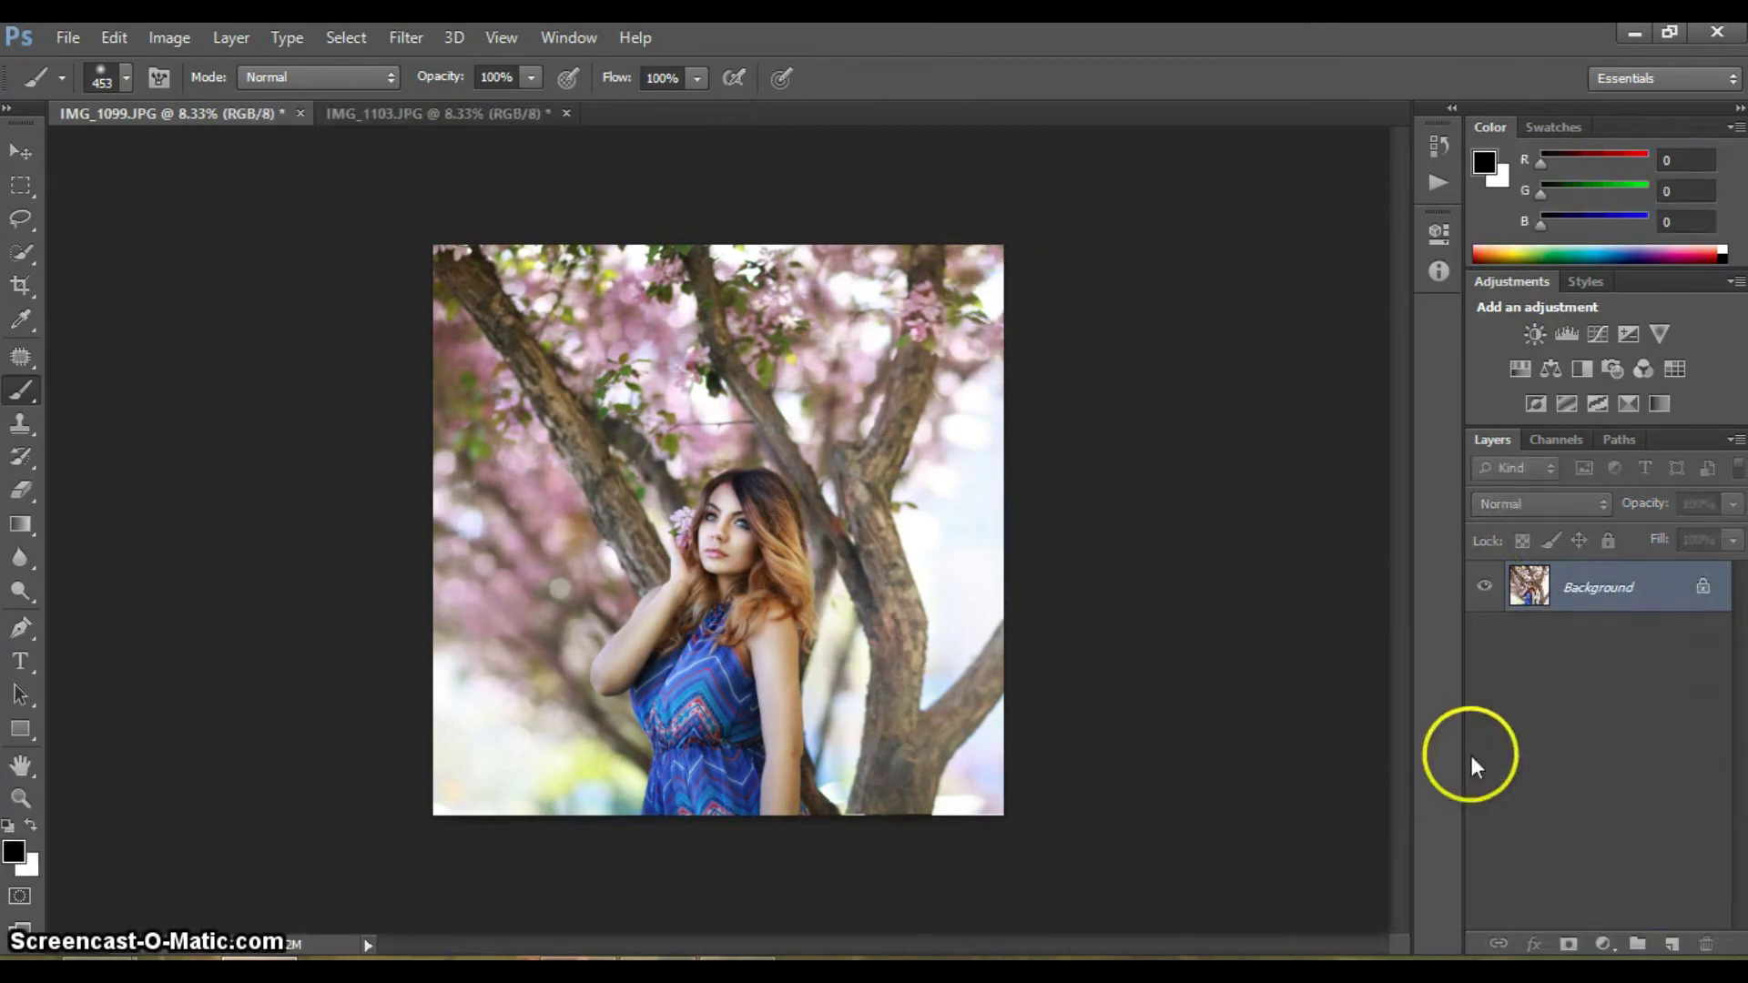
pyautogui.click(407, 38)
pyautogui.click(774, 509)
pyautogui.click(1024, 589)
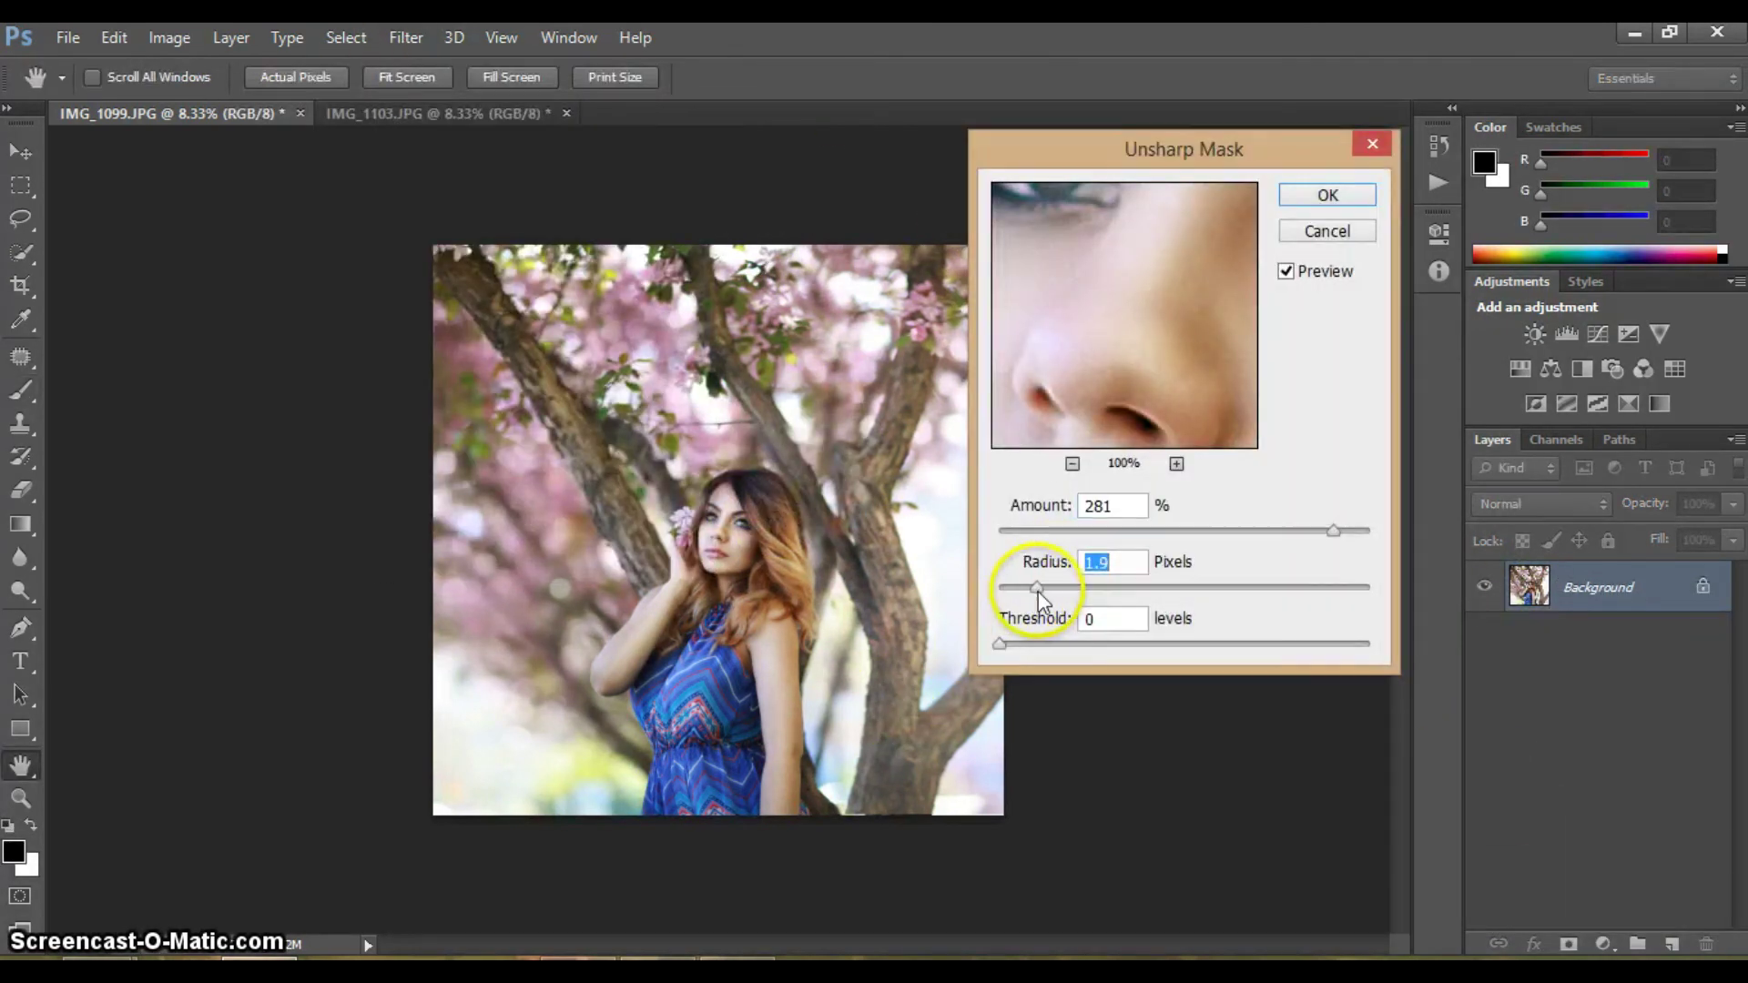
pyautogui.click(1311, 196)
# Duplicate the Background layer and set Selective Color Neutrals to Cyan −2, Yellow +3
pyautogui.rightClick(1528, 608)
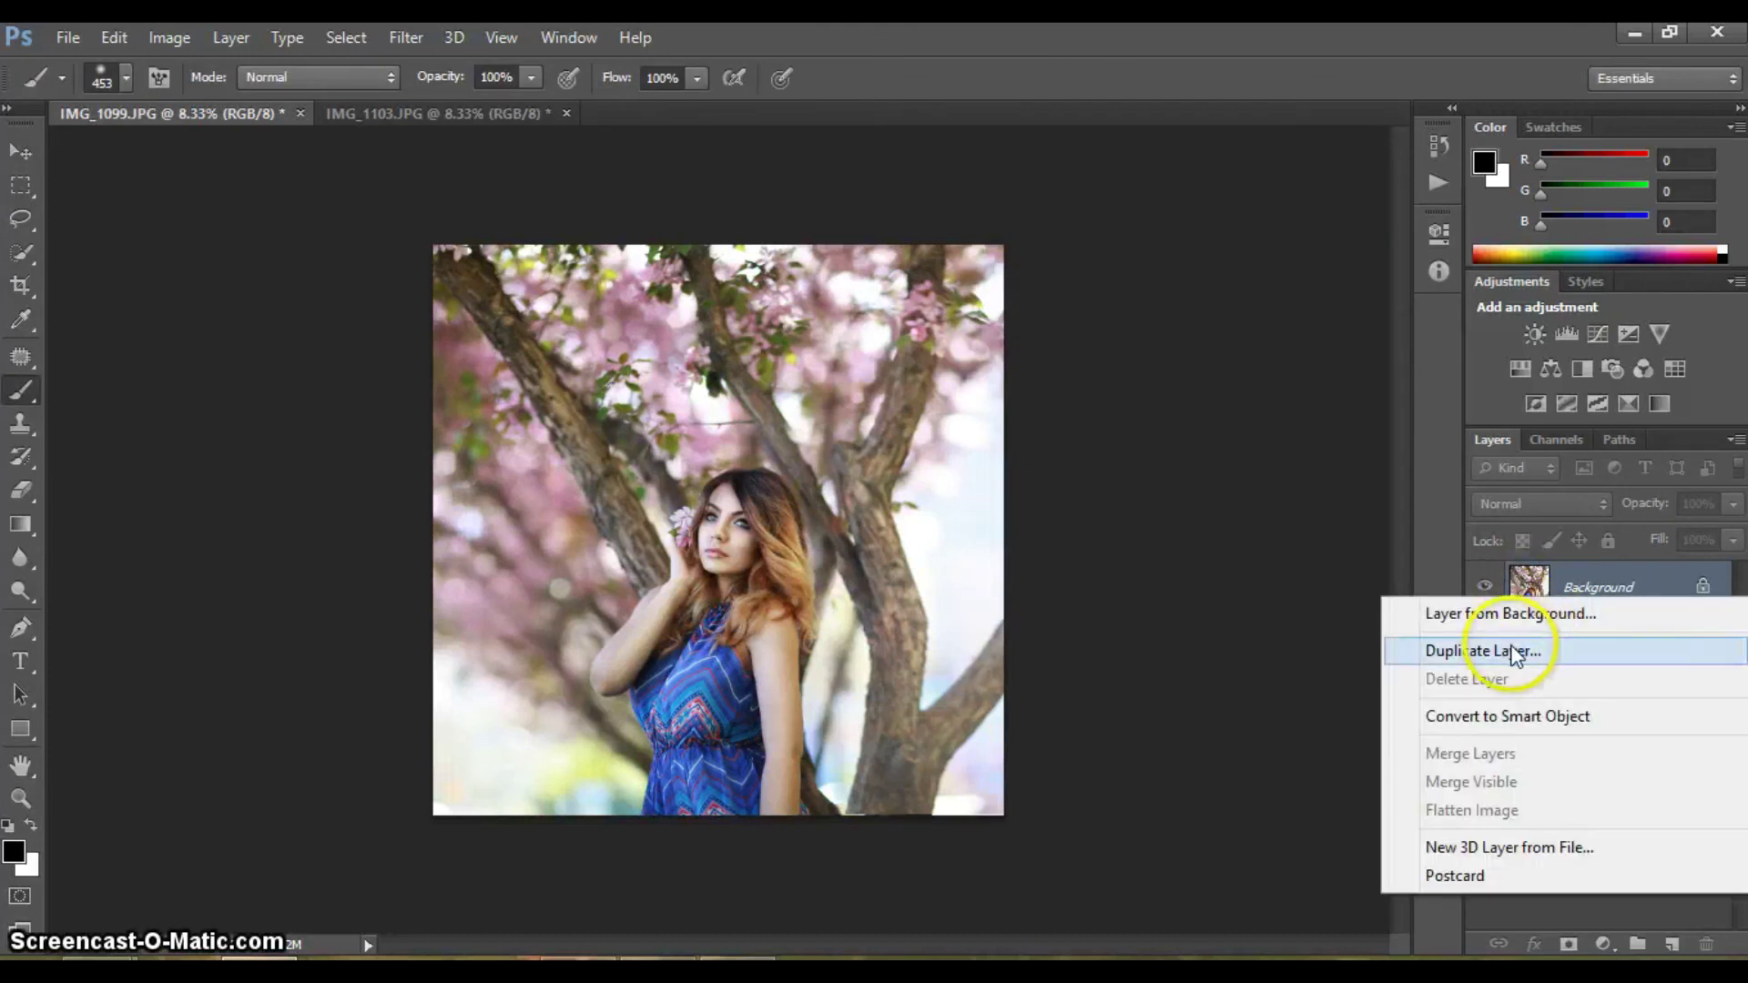
pyautogui.click(1463, 648)
pyautogui.press('Return')
pyautogui.click(169, 37)
pyautogui.click(510, 492)
pyautogui.click(1339, 288)
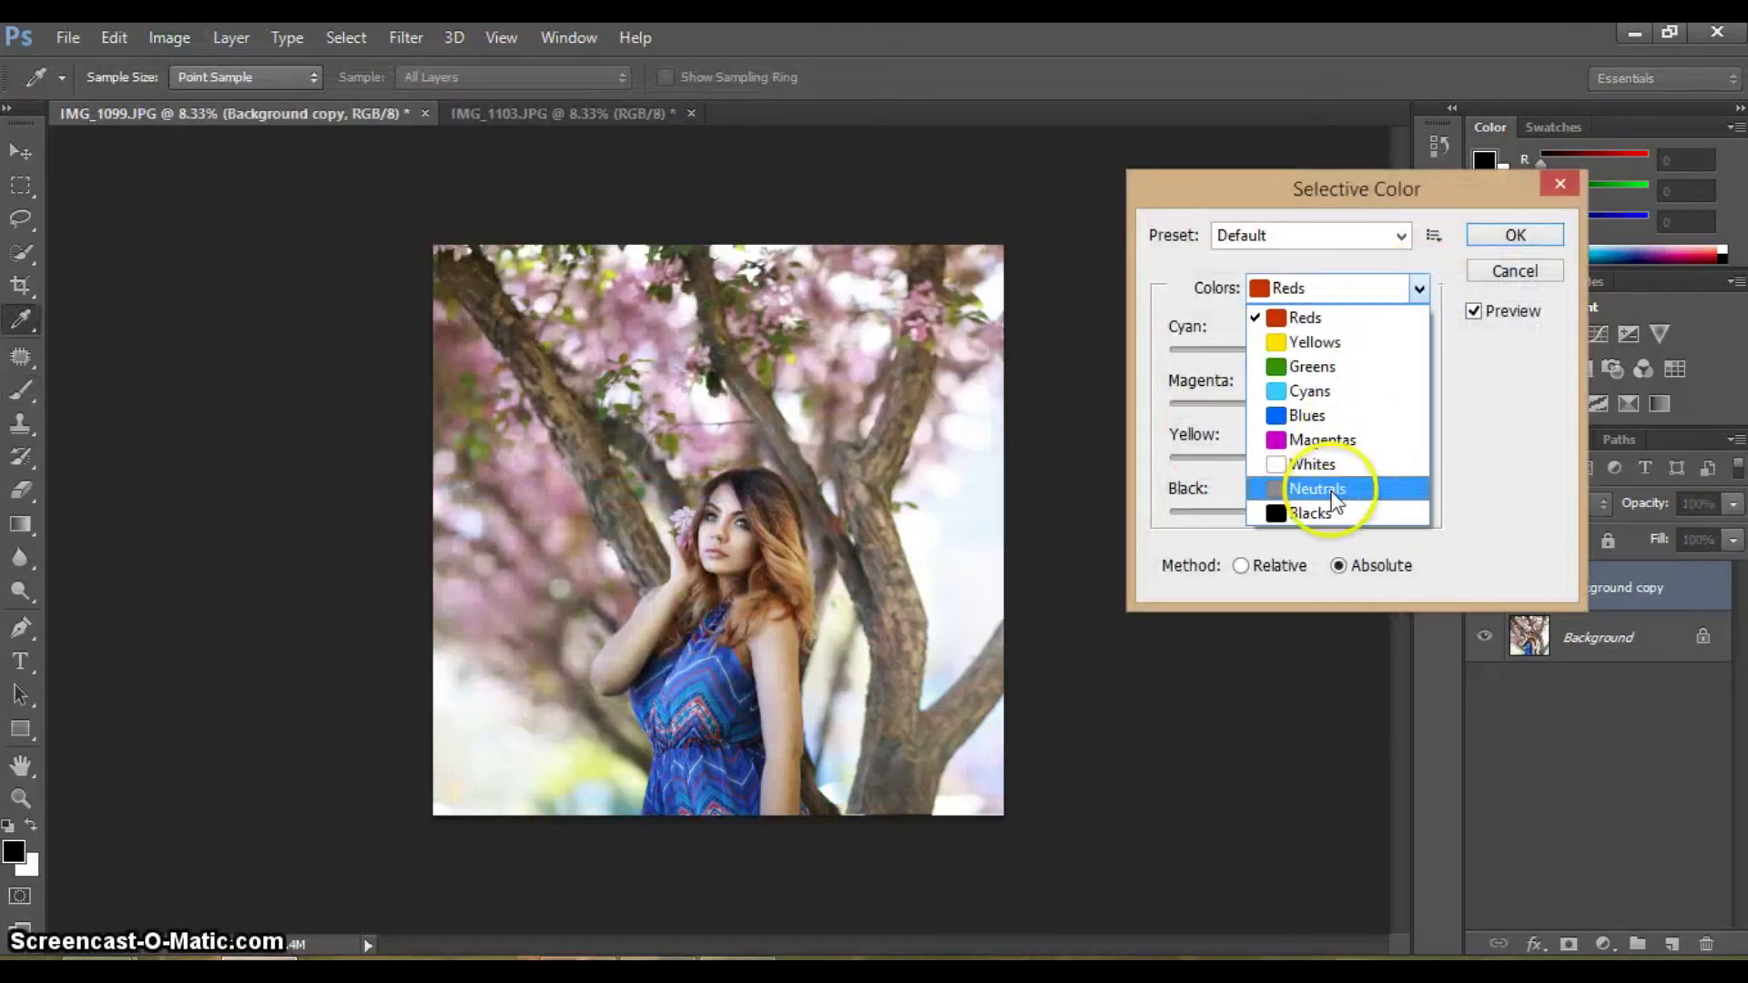
pyautogui.click(1298, 483)
pyautogui.moveTo(1297, 349); pyautogui.dragTo(1293, 348)
pyautogui.moveTo(1298, 458)
pyautogui.mouseDown()
pyautogui.moveTo(1325, 403)
pyautogui.moveTo(1263, 457)
pyautogui.moveTo(1291, 459)
pyautogui.mouseUp()
# Set Magentas magenta +21, Blues yellow −26, Blacks yellow −6, apply, and merge down
pyautogui.click(1419, 287)
pyautogui.click(1316, 444)
pyautogui.click(1419, 287)
pyautogui.click(1308, 320)
pyautogui.click(1419, 288)
pyautogui.click(1307, 500)
pyautogui.click(1515, 235)
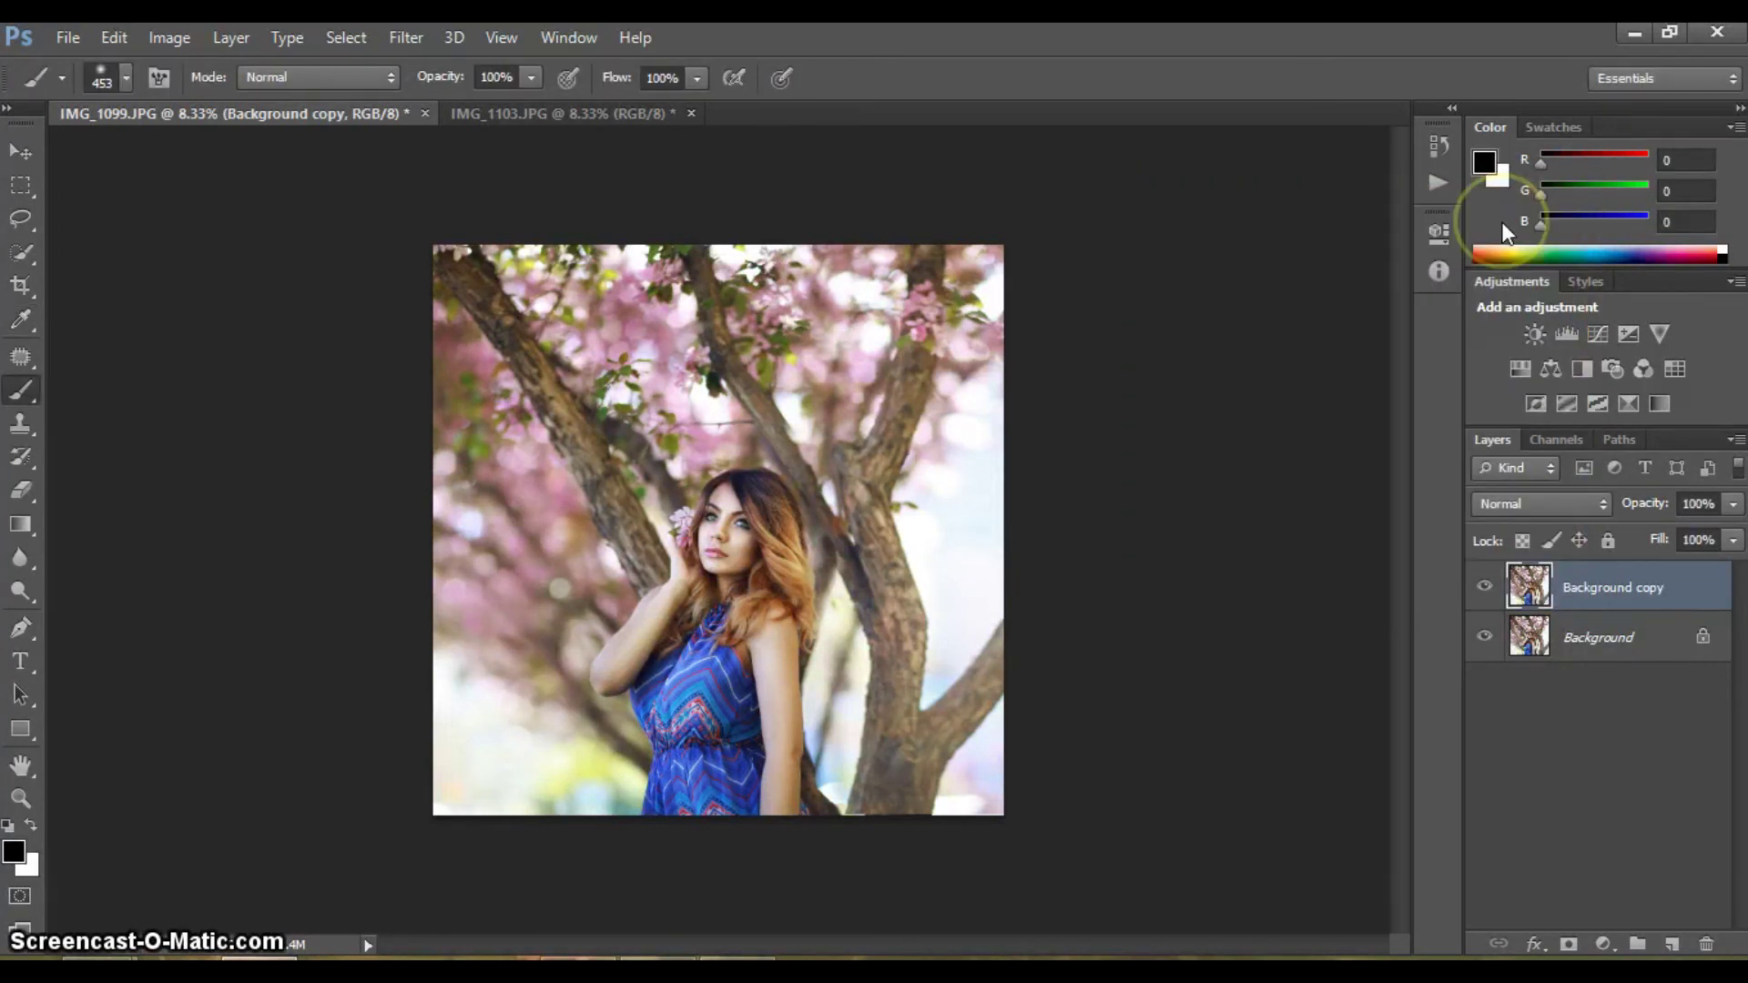
pyautogui.hotkey('ctrl', 'e')
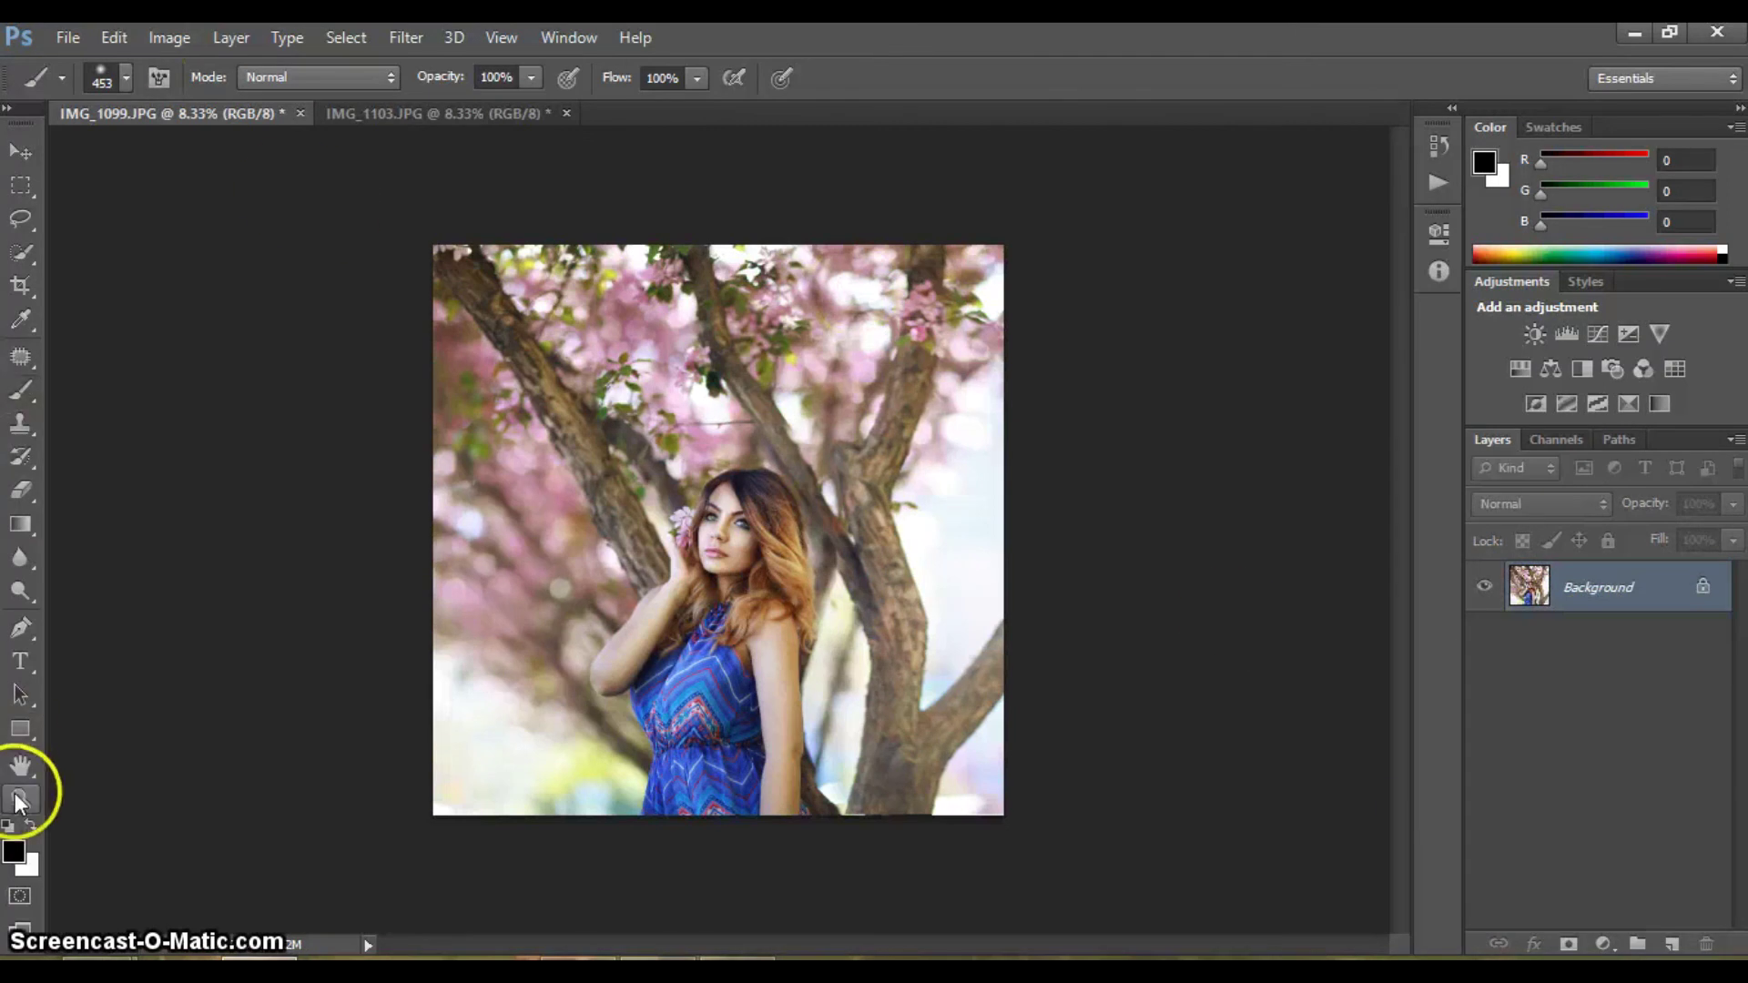
# Add uniform noise at 14.21% as fine grain, previewing it over the face
pyautogui.click(20, 799)
pyautogui.click(480, 410)
pyautogui.moveTo(1407, 439); pyautogui.dragTo(1408, 462)
pyautogui.click(128, 76)
pyautogui.click(694, 456)
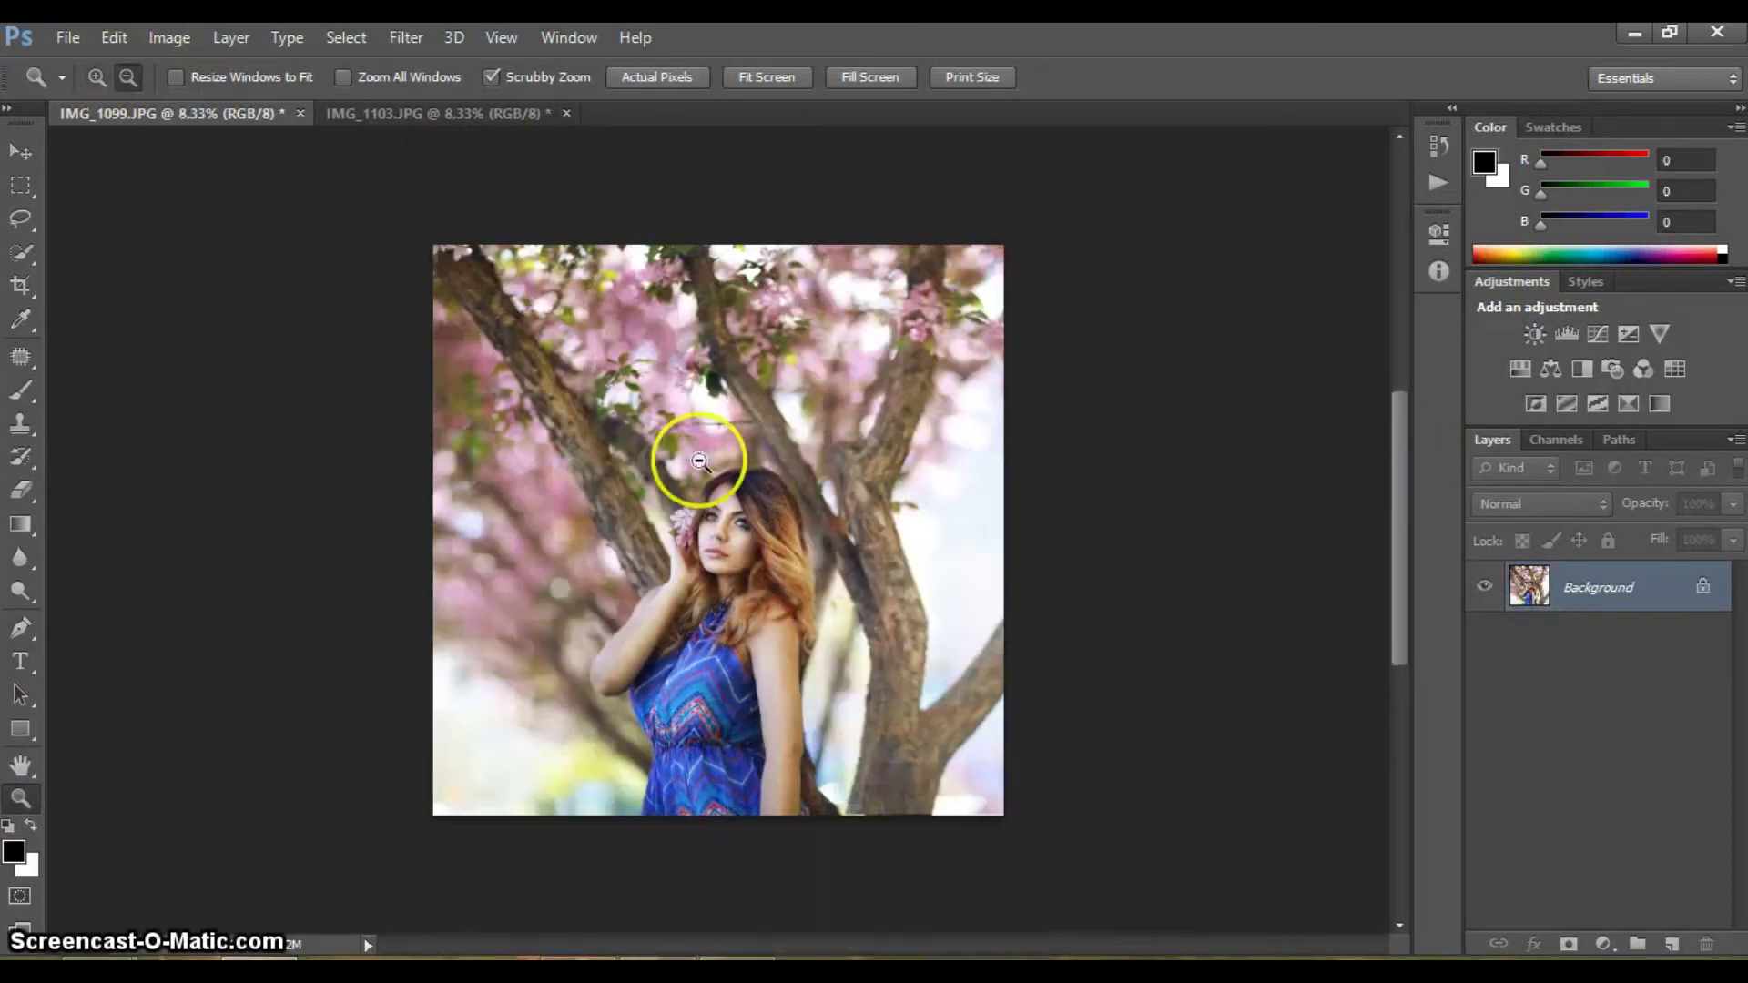
pyautogui.click(169, 38)
pyautogui.click(745, 349)
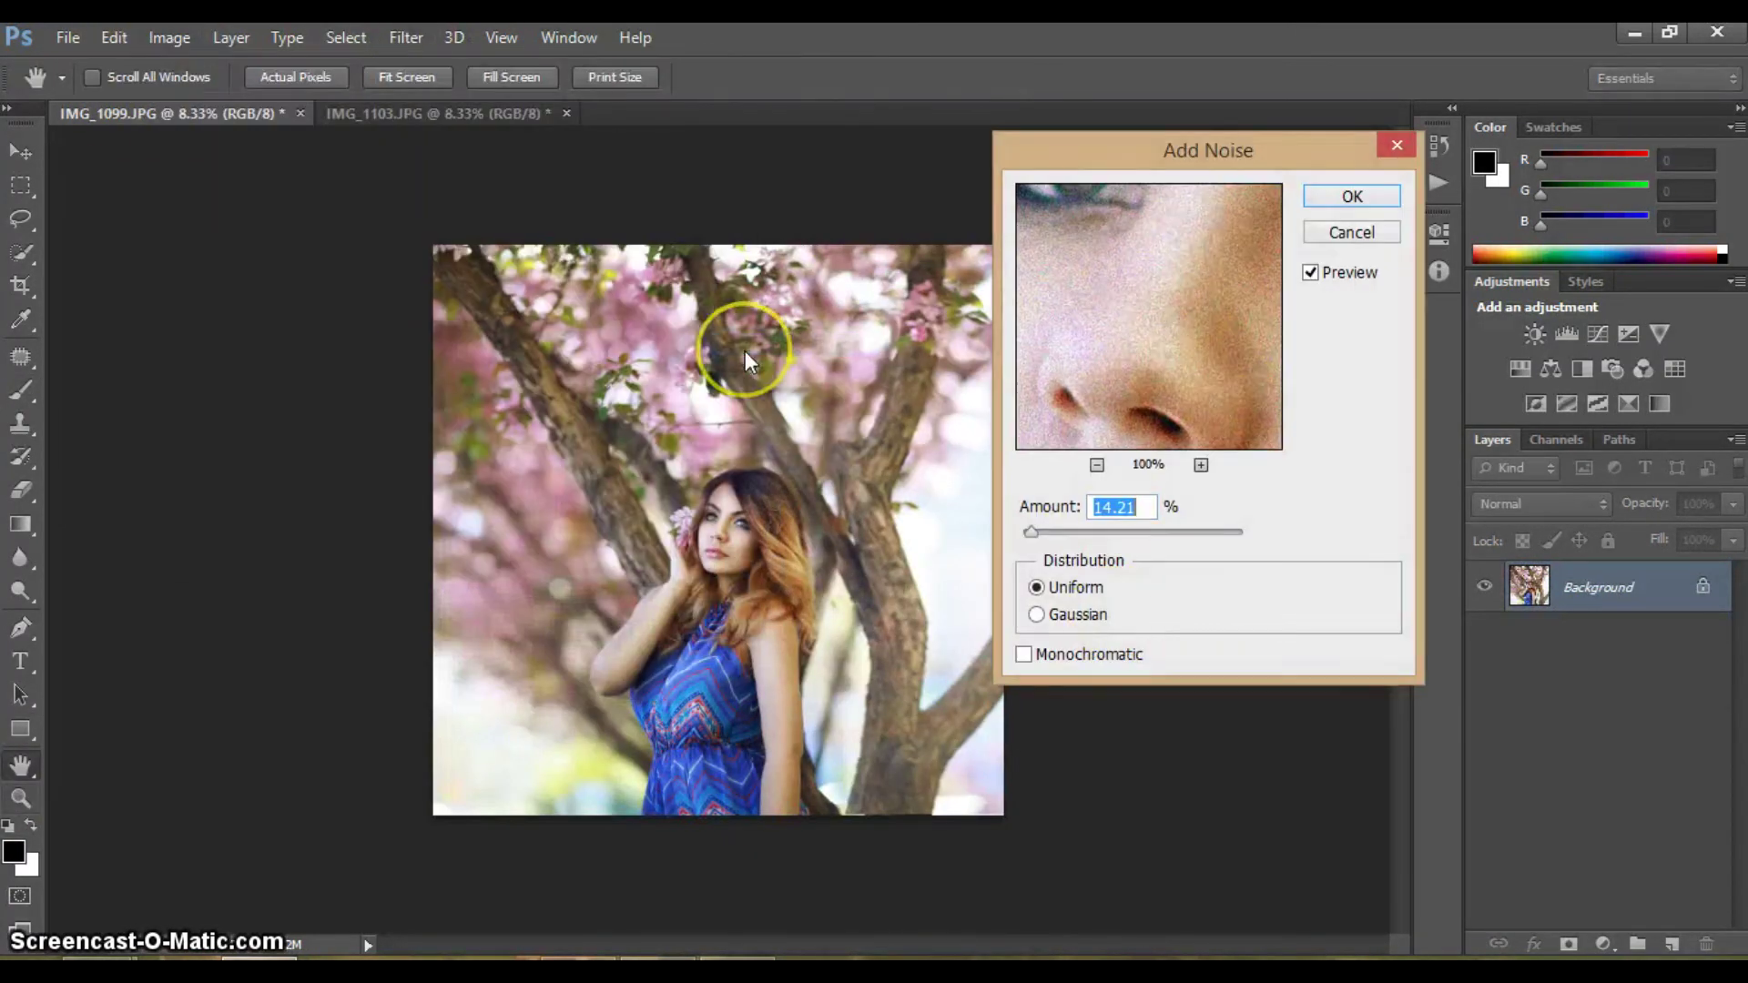
pyautogui.moveTo(1232, 358); pyautogui.dragTo(1205, 304)
pyautogui.click(1351, 234)
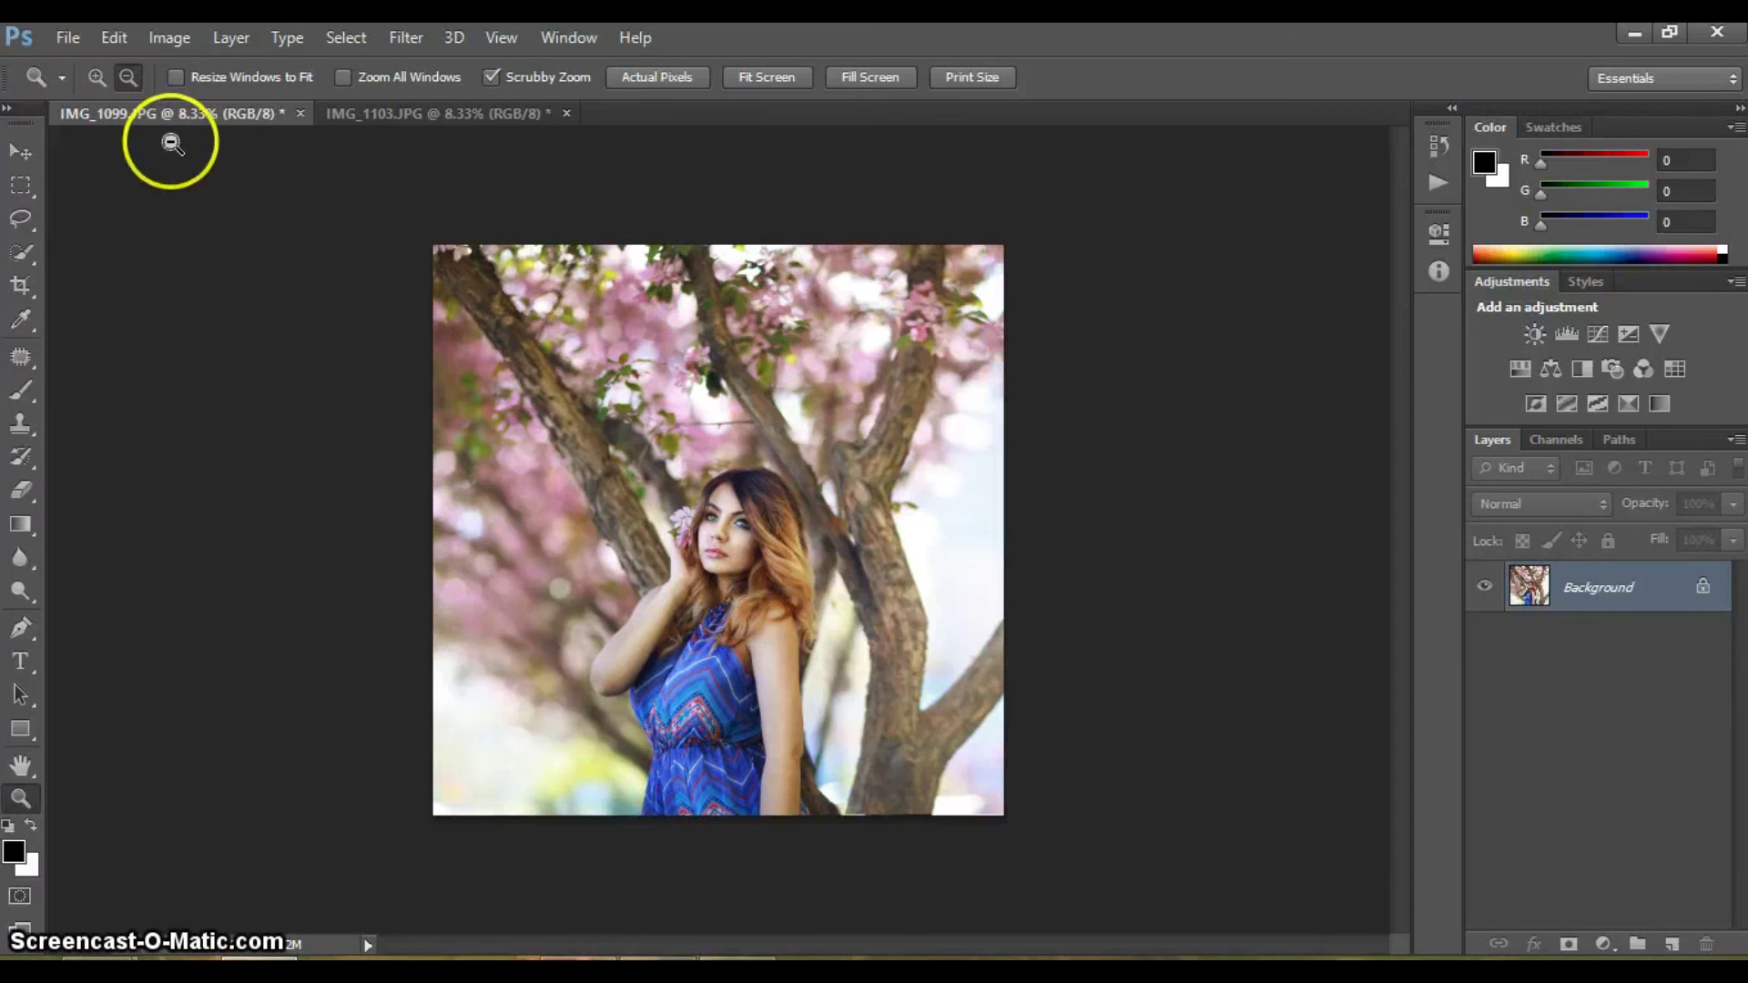
pyautogui.click(370, 780)
pyautogui.click(107, 79)
# Compare the finished 8.jpg with the original IMG_1099.JPG, then zoom in on 8.jpg
pyautogui.click(272, 866)
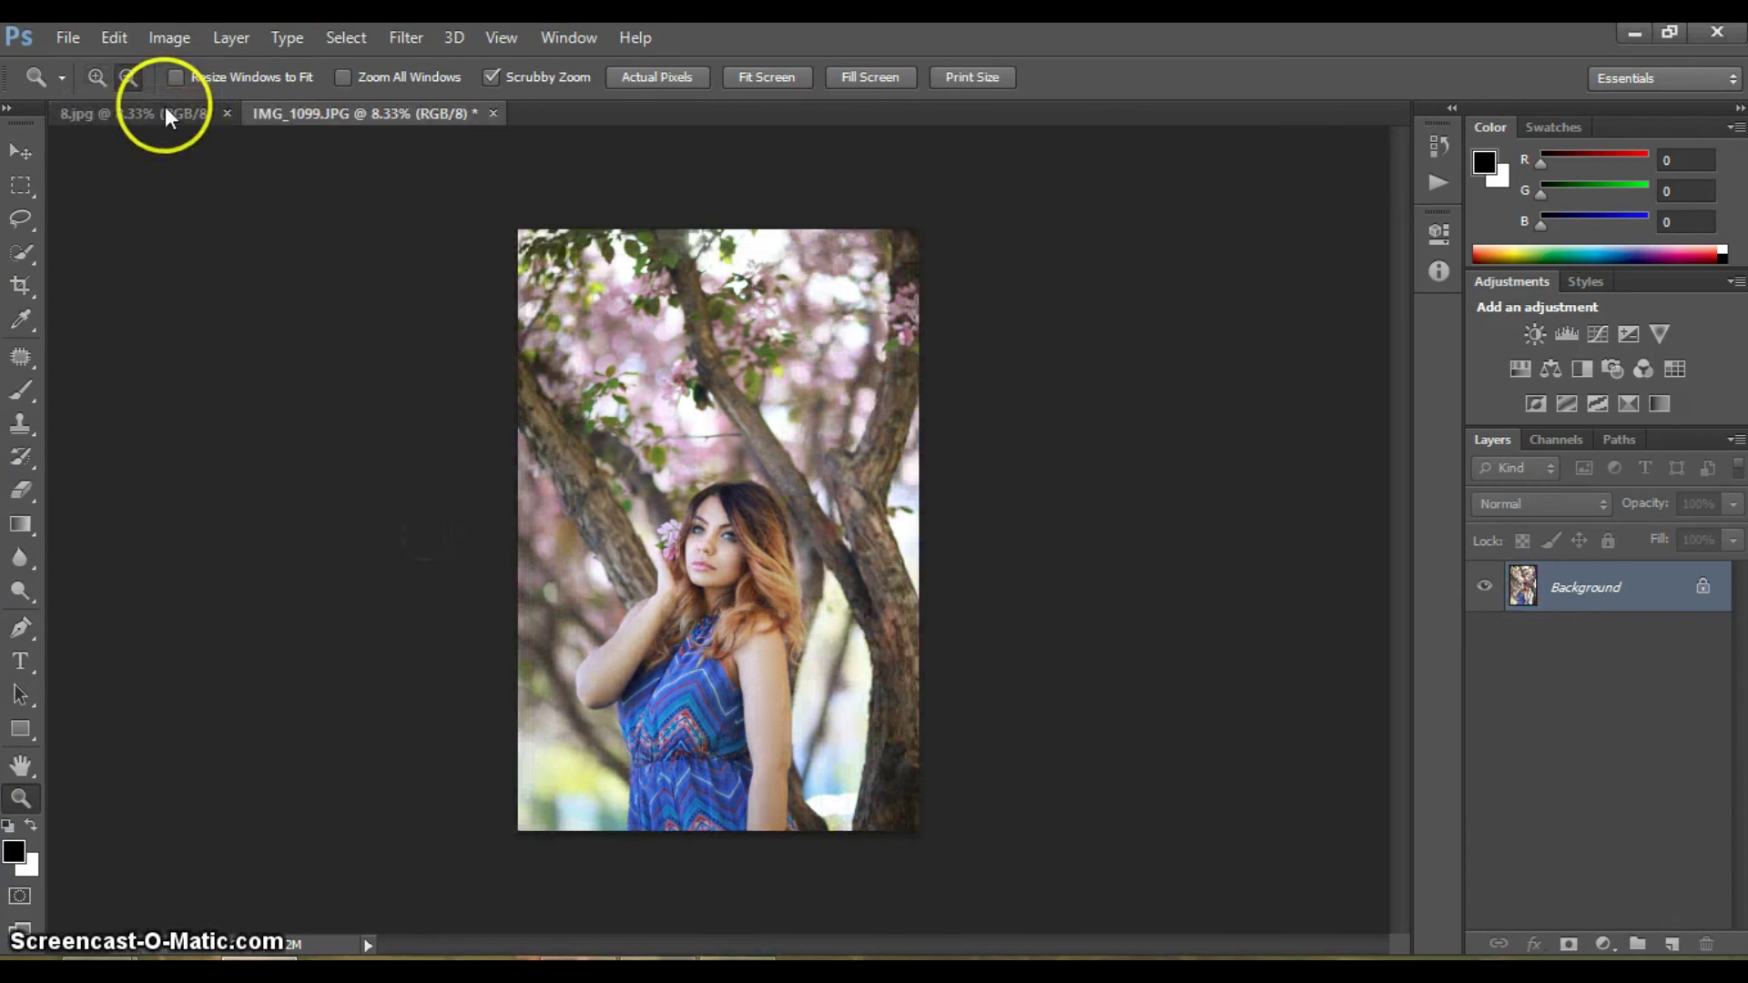
pyautogui.click(167, 109)
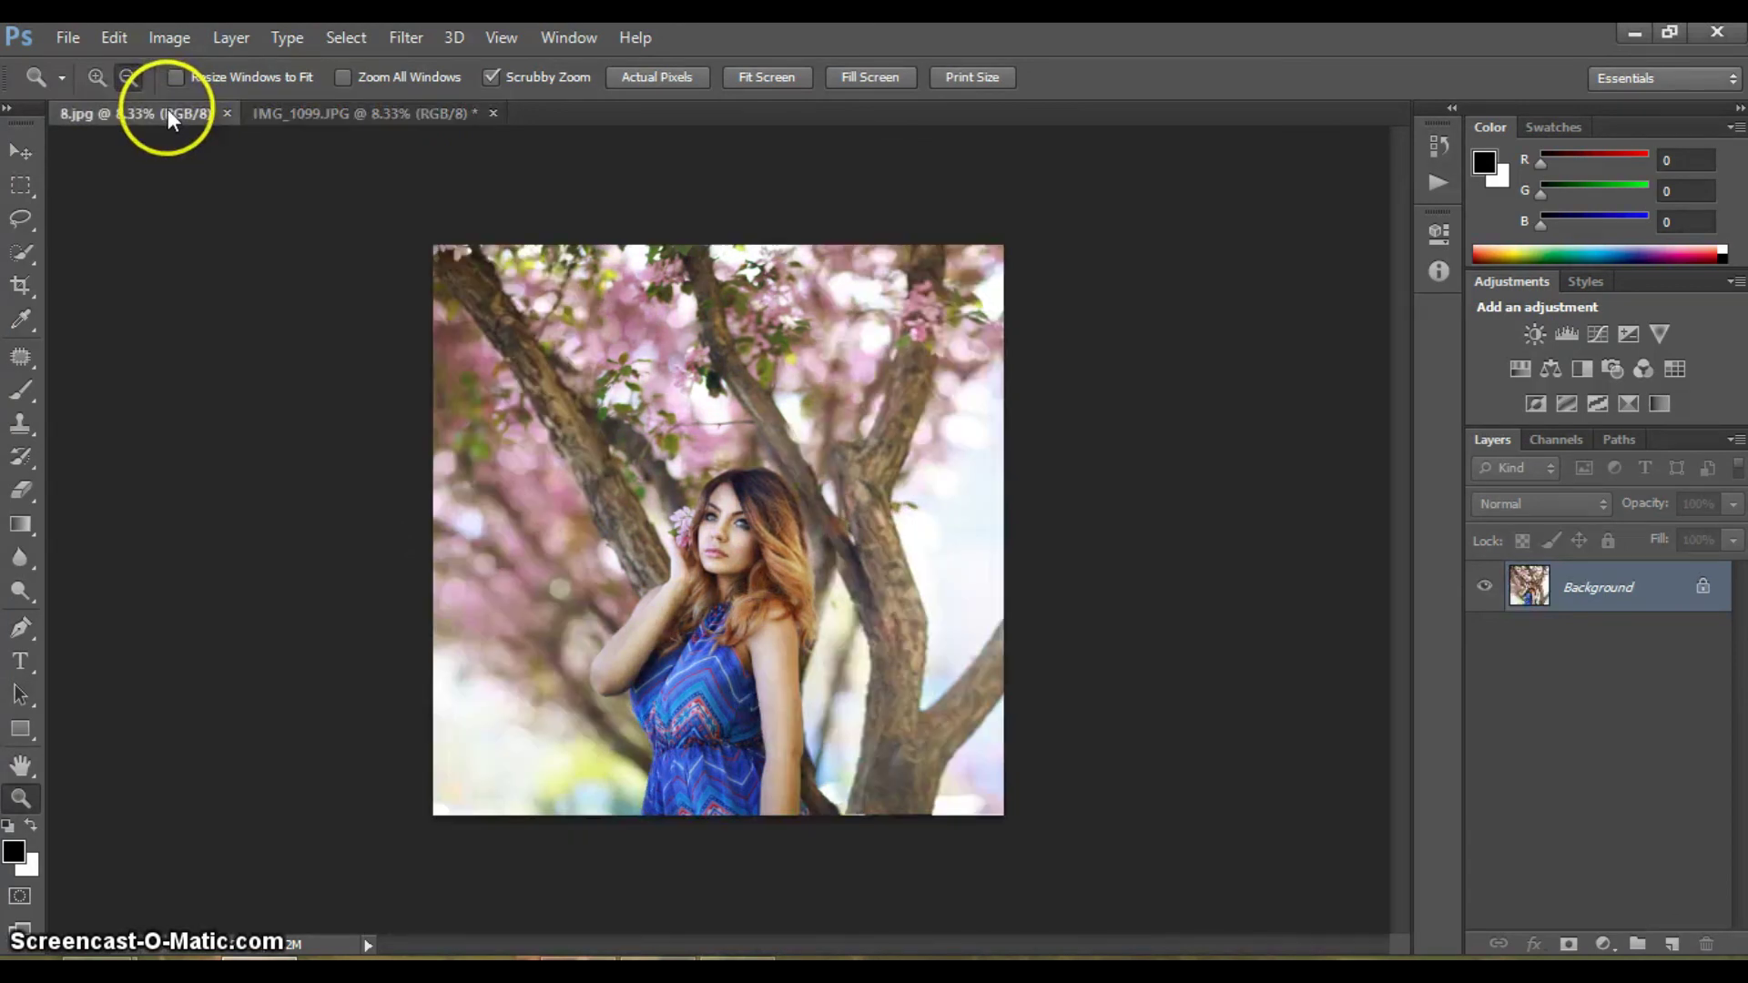
pyautogui.click(392, 120)
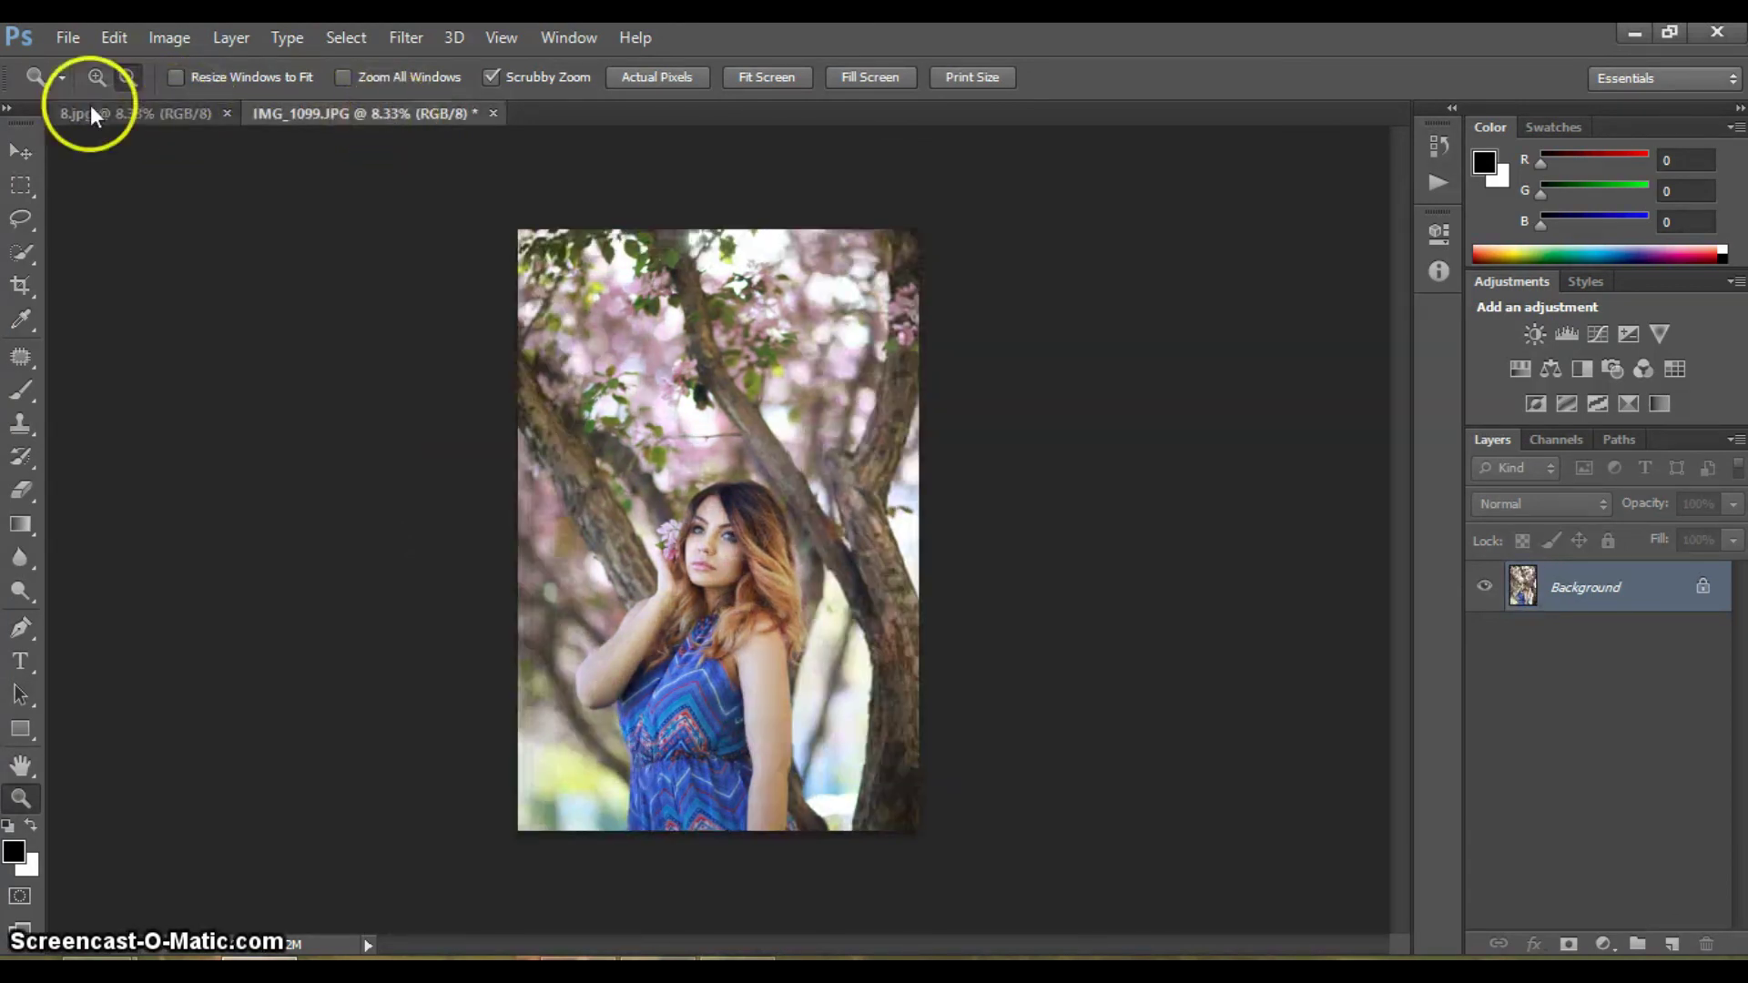
pyautogui.click(92, 113)
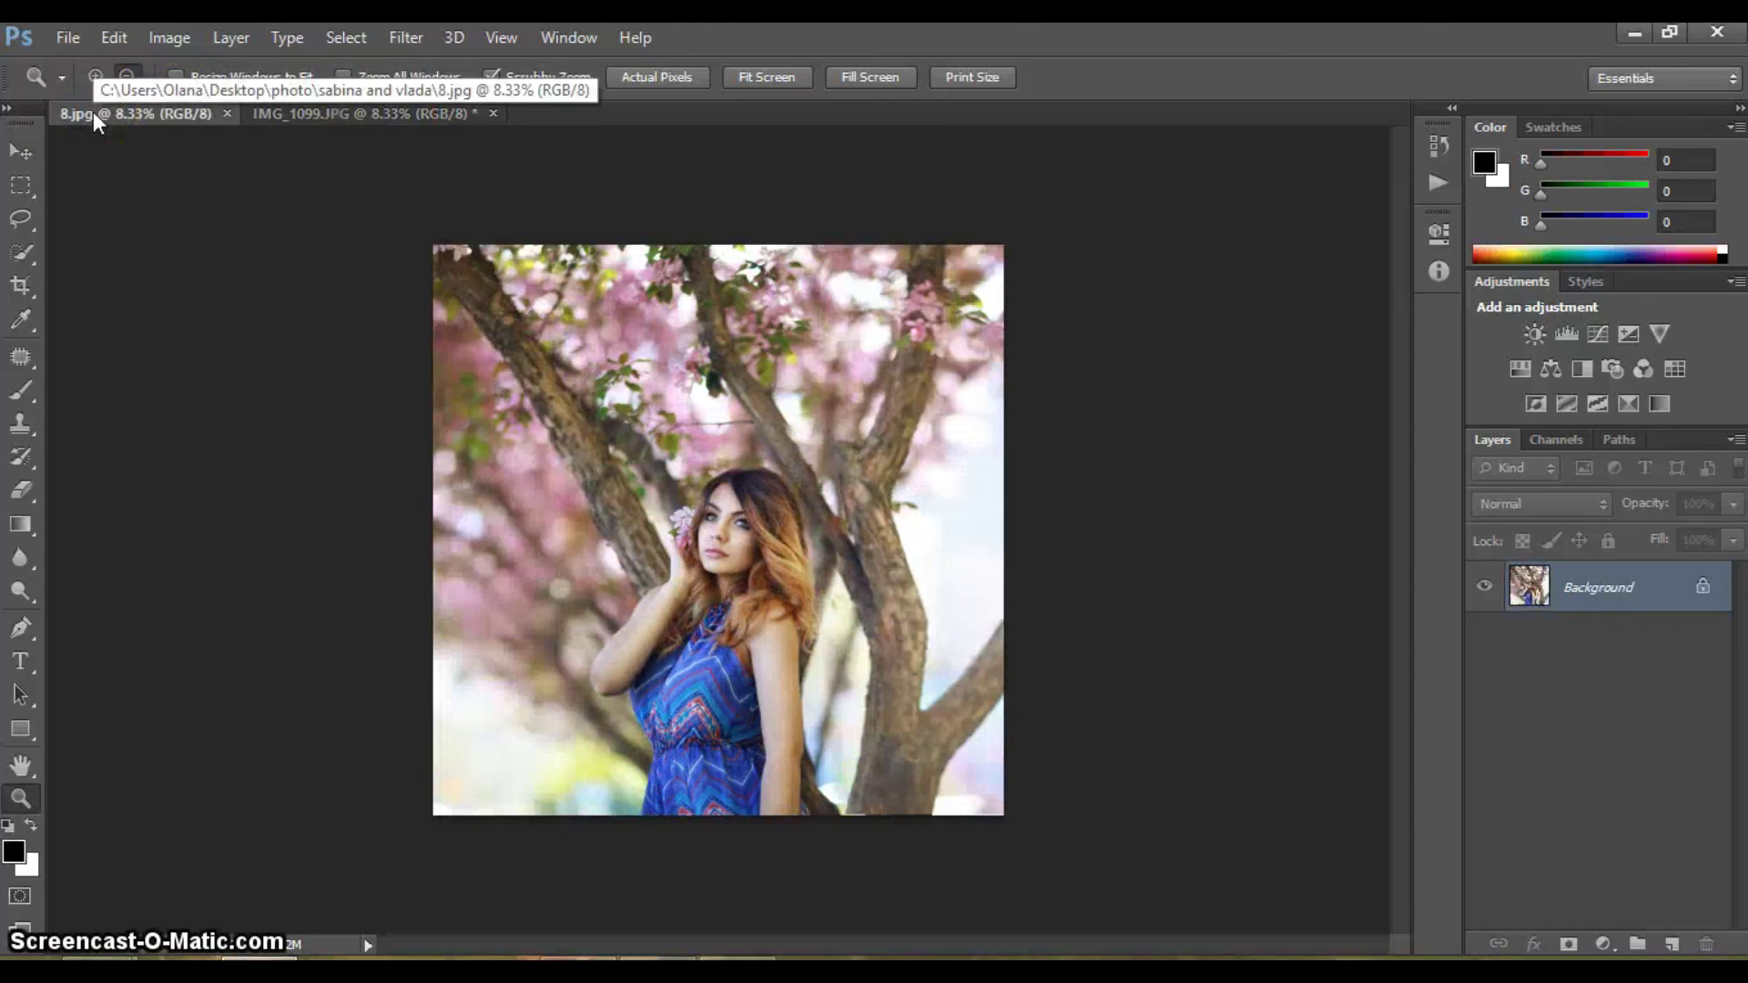
pyautogui.click(91, 93)
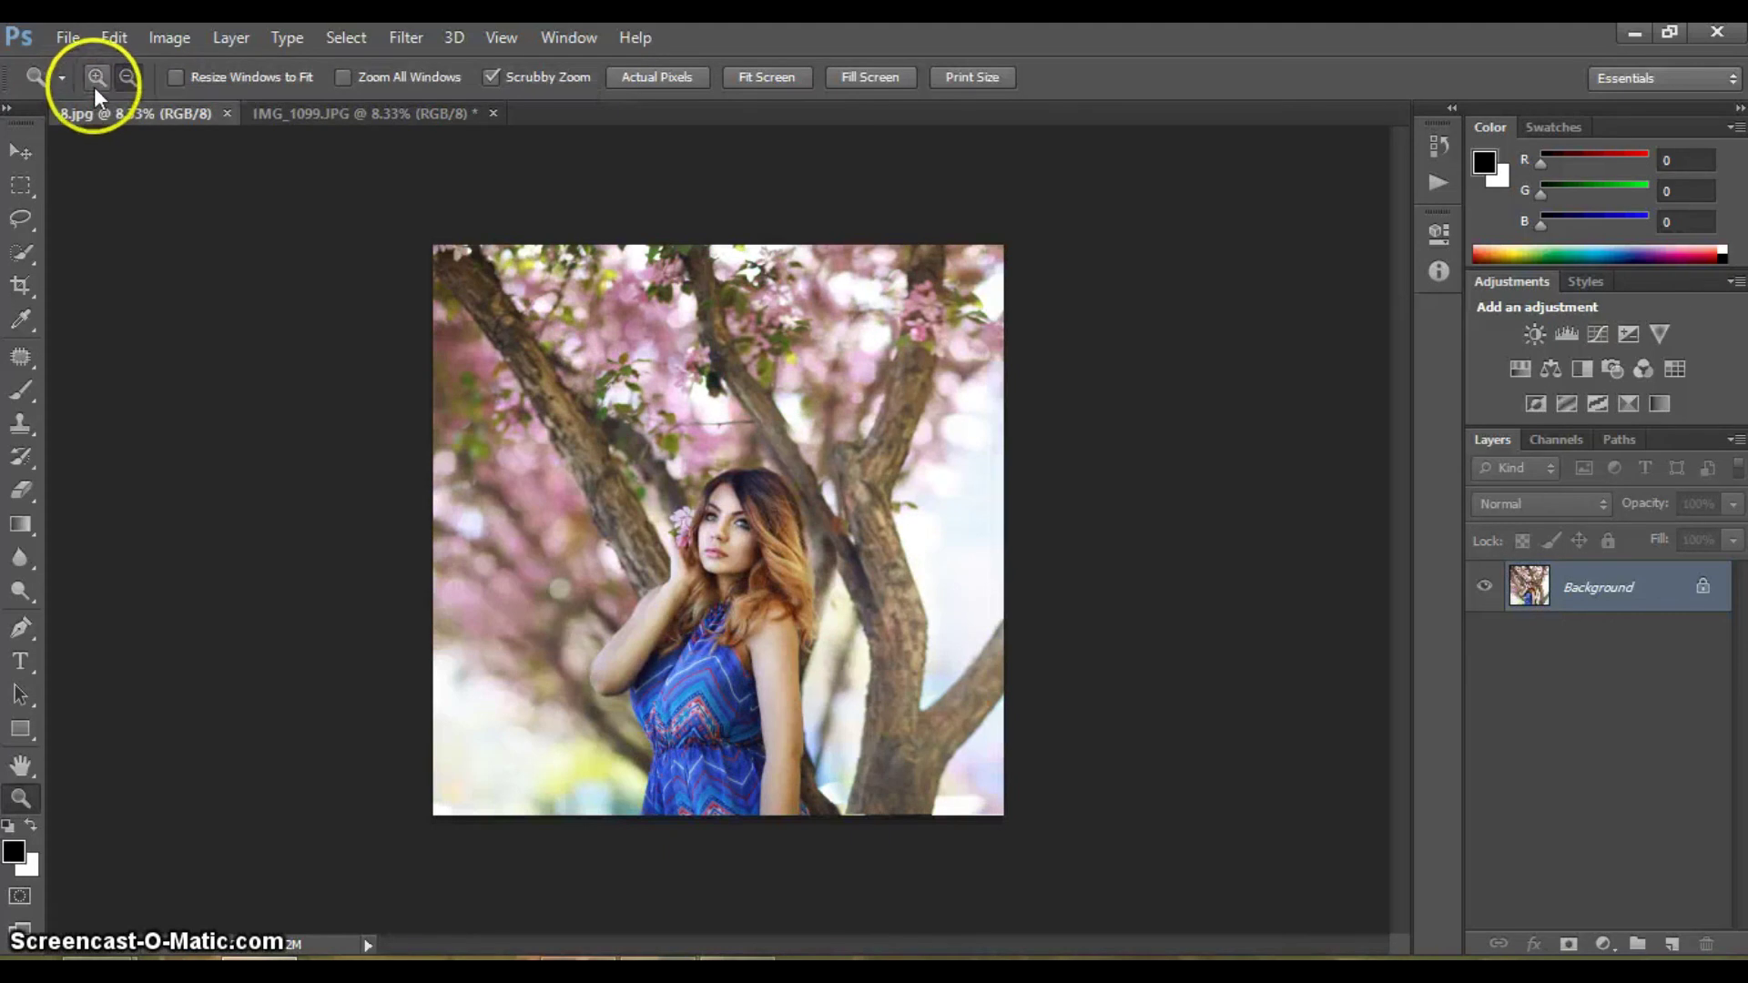
pyautogui.click(597, 472)
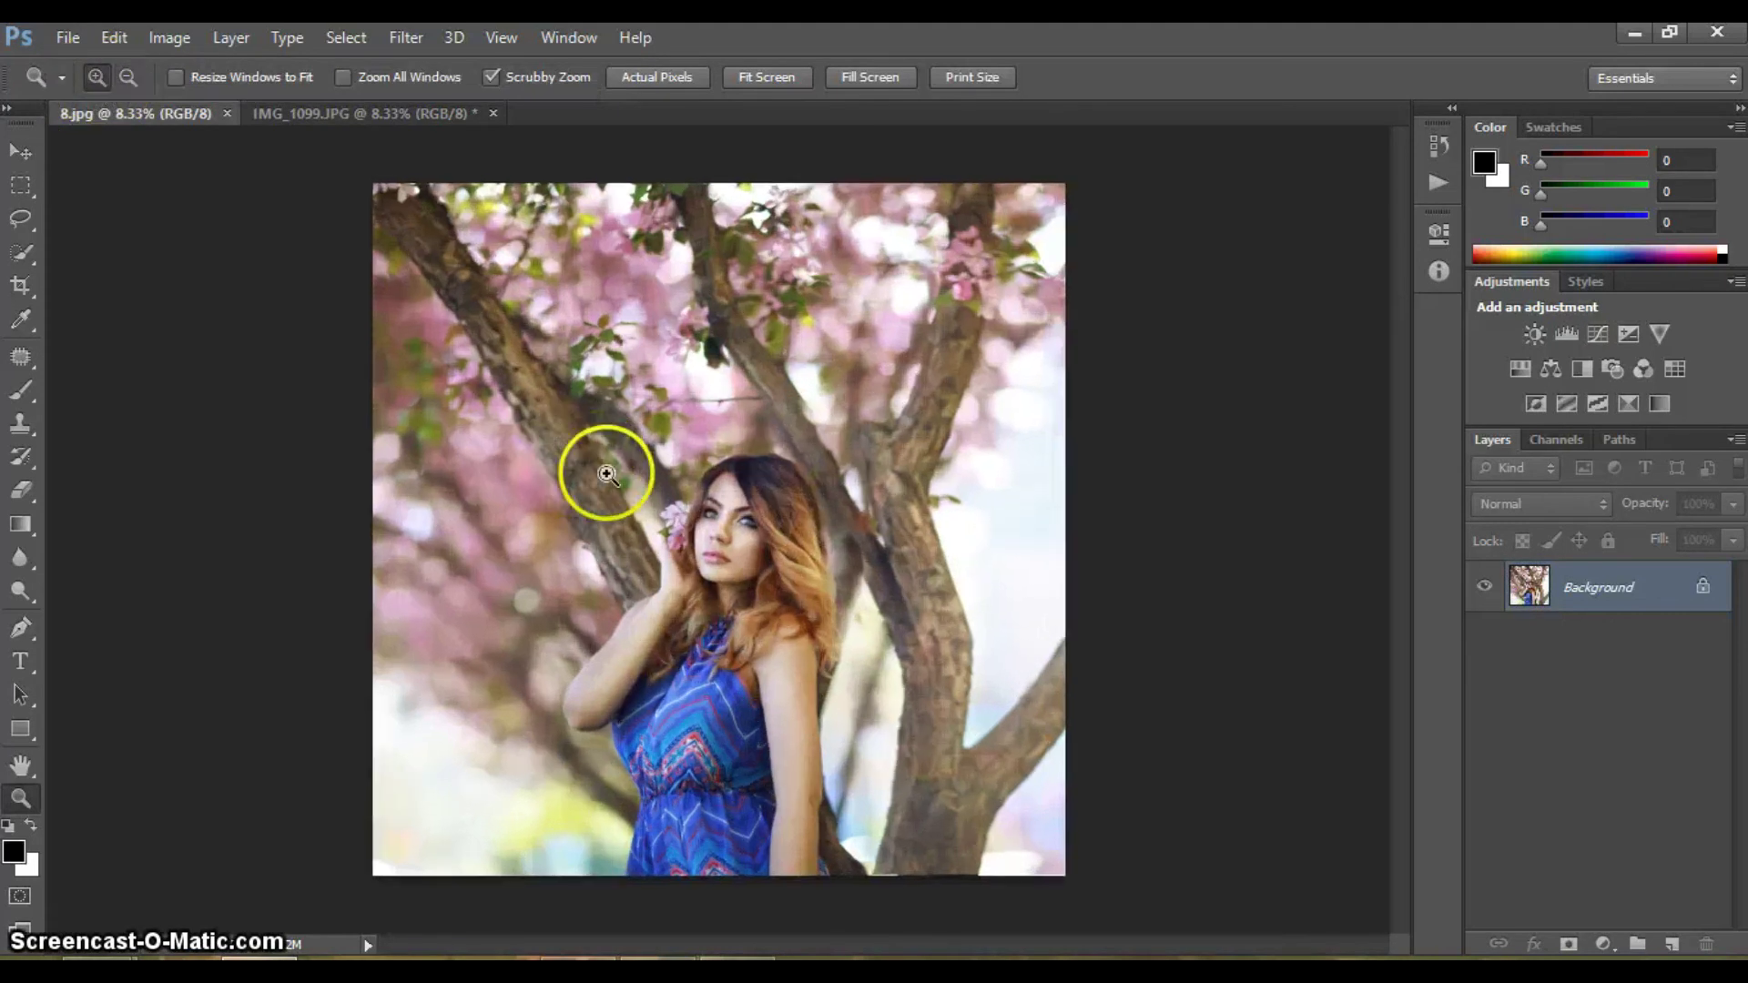